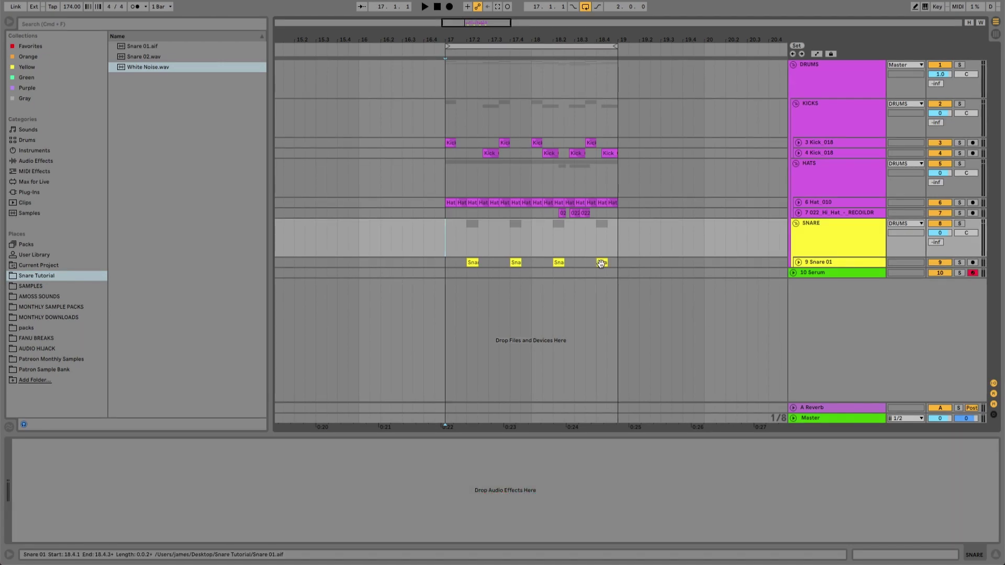
# Play the drum loop once to hear the current beat.
pyautogui.scroll(2, 503, 39)
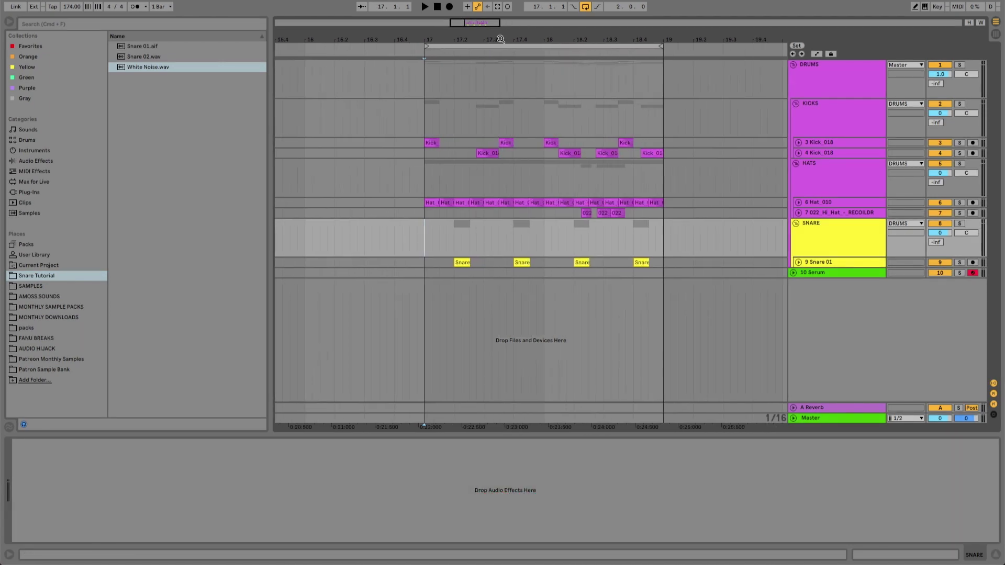
pyautogui.press('space')
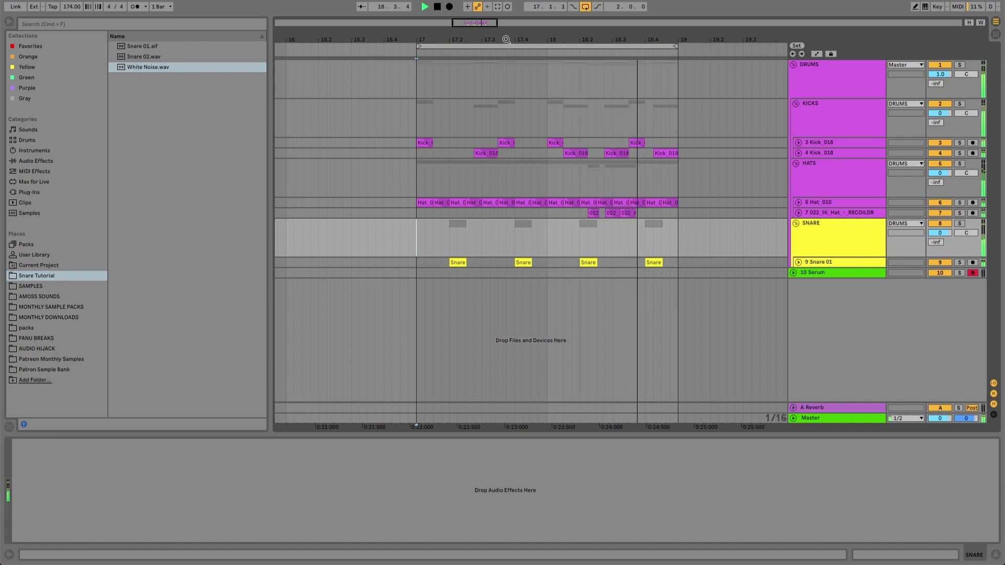
pyautogui.press('space')
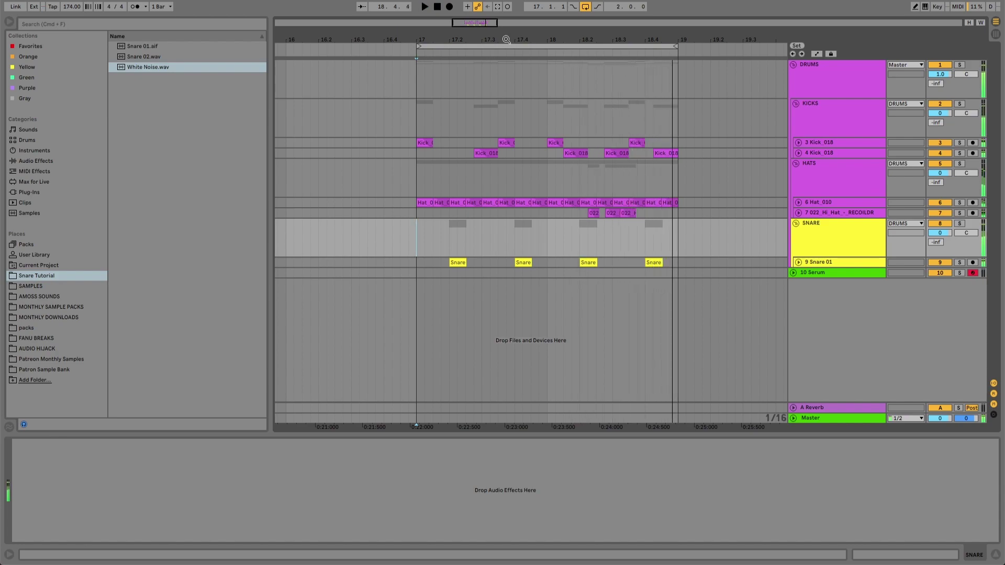
# Unfold the Snare 01 track and audition its first snare hit at bar 17.
pyautogui.click(810, 264)
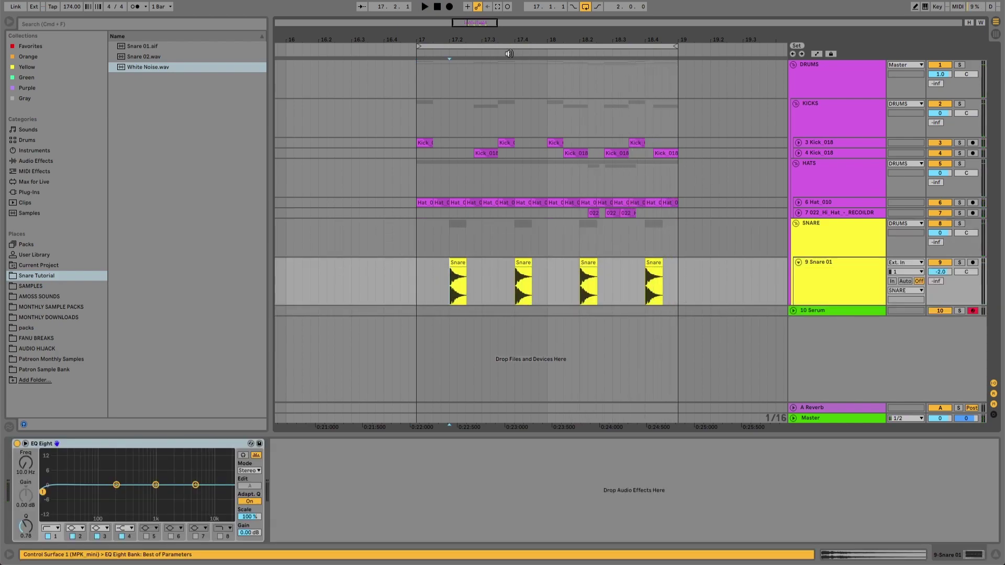
pyautogui.press('+')
pyautogui.click(454, 292)
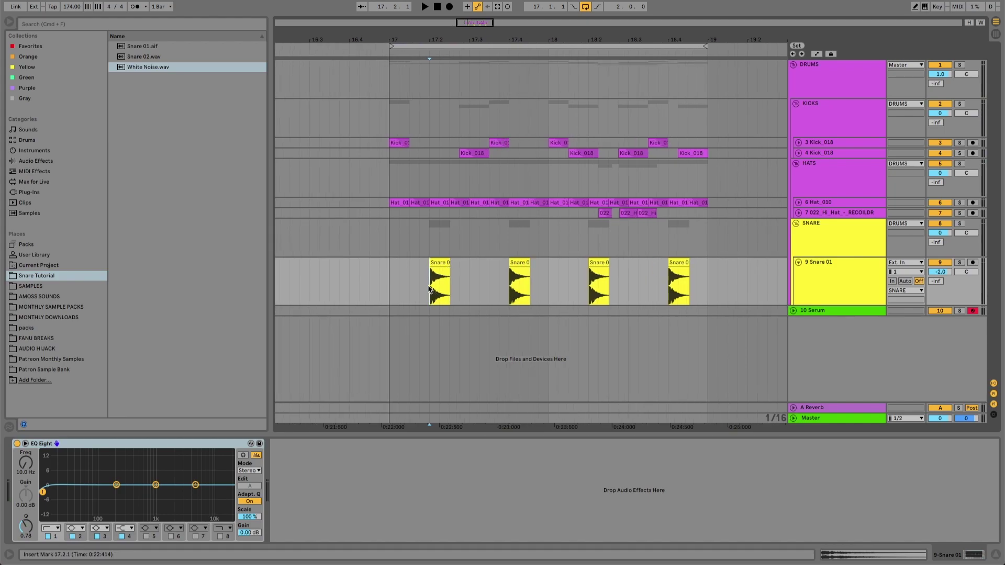
pyautogui.click(390, 290)
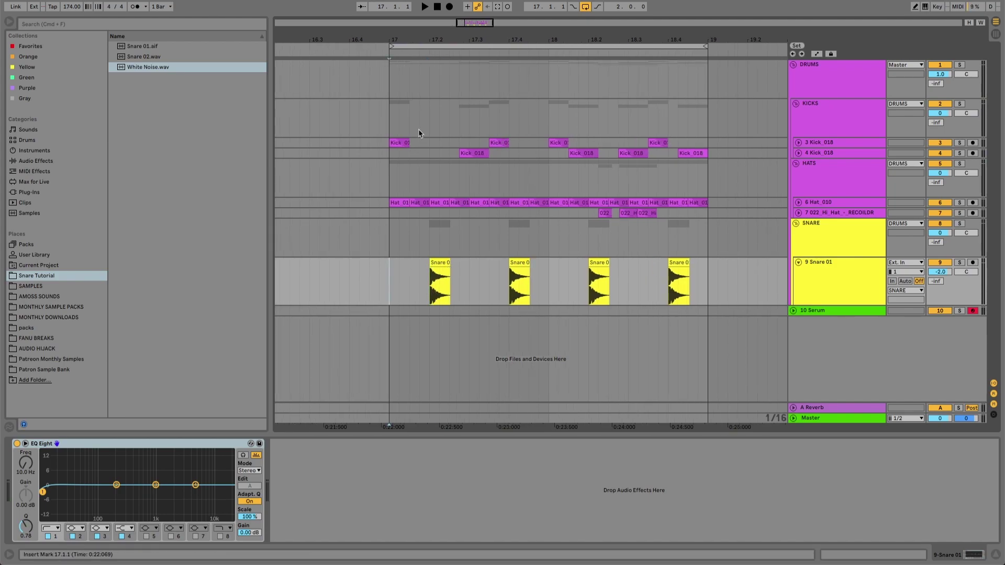
pyautogui.click(393, 89)
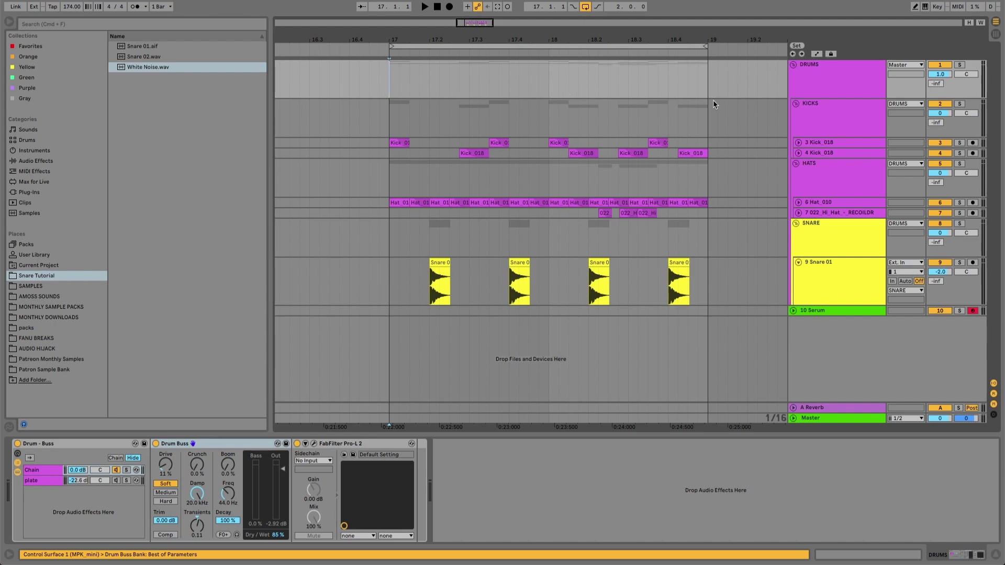
pyautogui.click(390, 287)
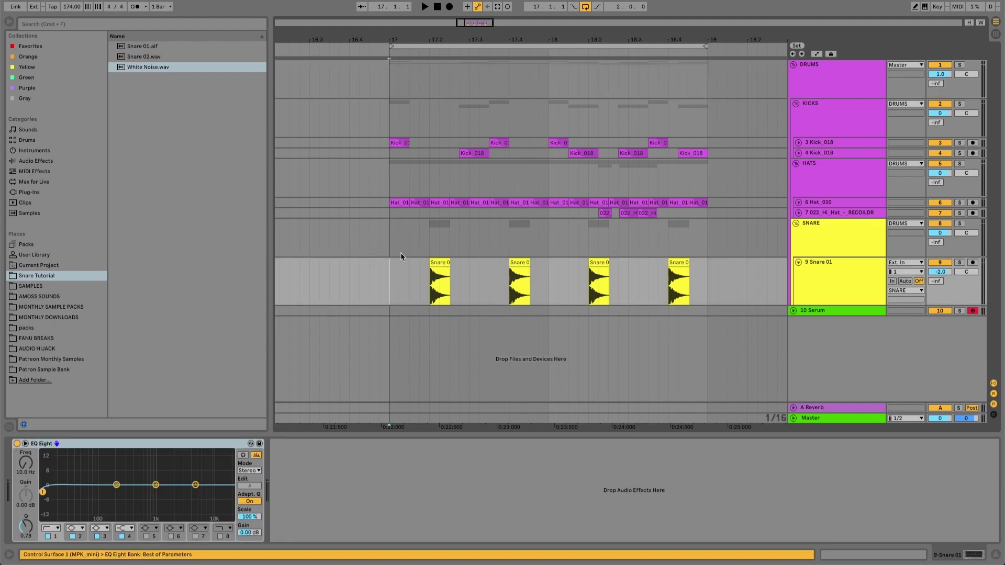
pyautogui.click(438, 261)
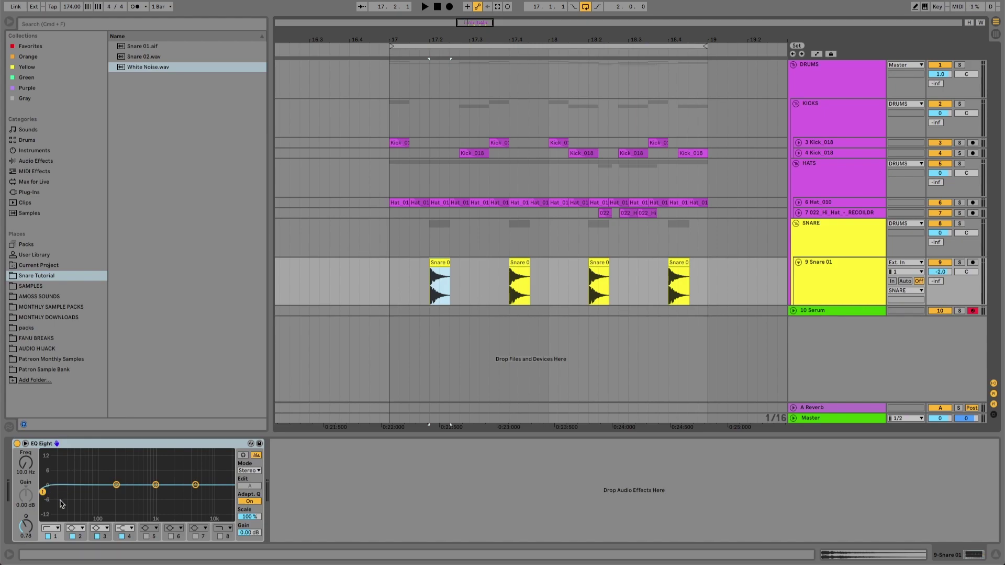
pyautogui.press('space')
# Raise the Snare 01 EQ Eight low cut to about 474 Hz and play the loop to check.
pyautogui.press('space')
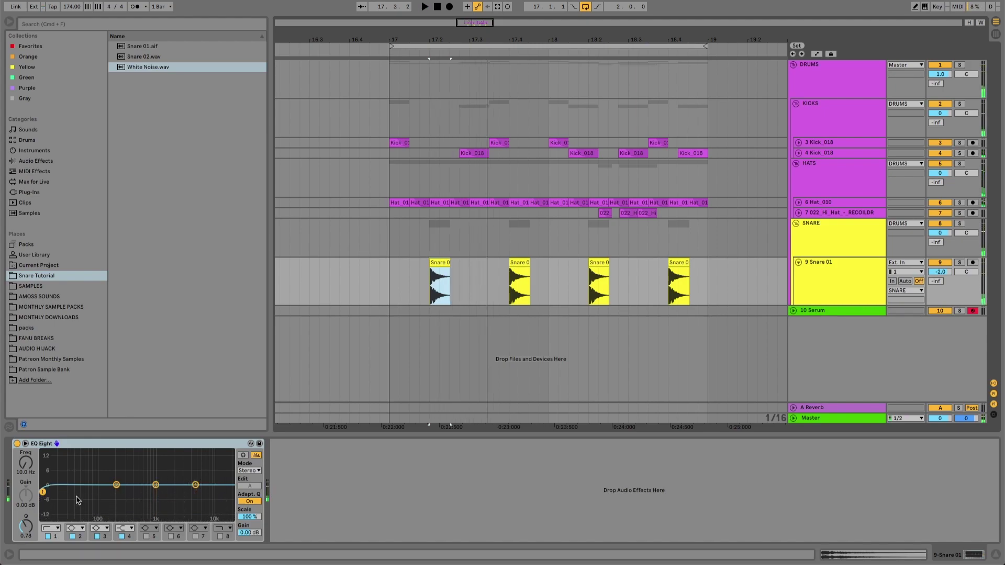
pyautogui.moveTo(43, 492); pyautogui.dragTo(128, 494)
pyautogui.press('space')
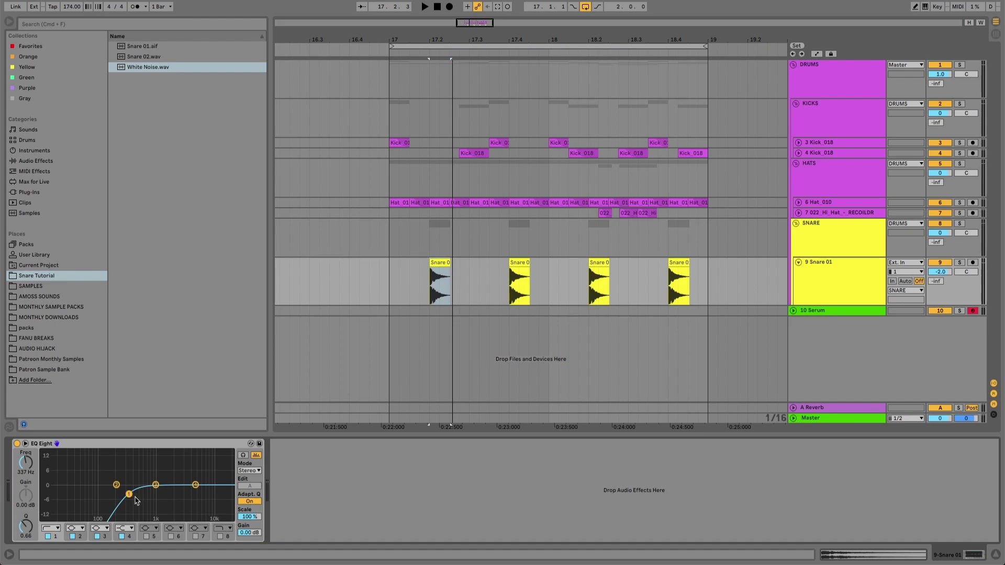
pyautogui.moveTo(129, 494); pyautogui.dragTo(138, 492)
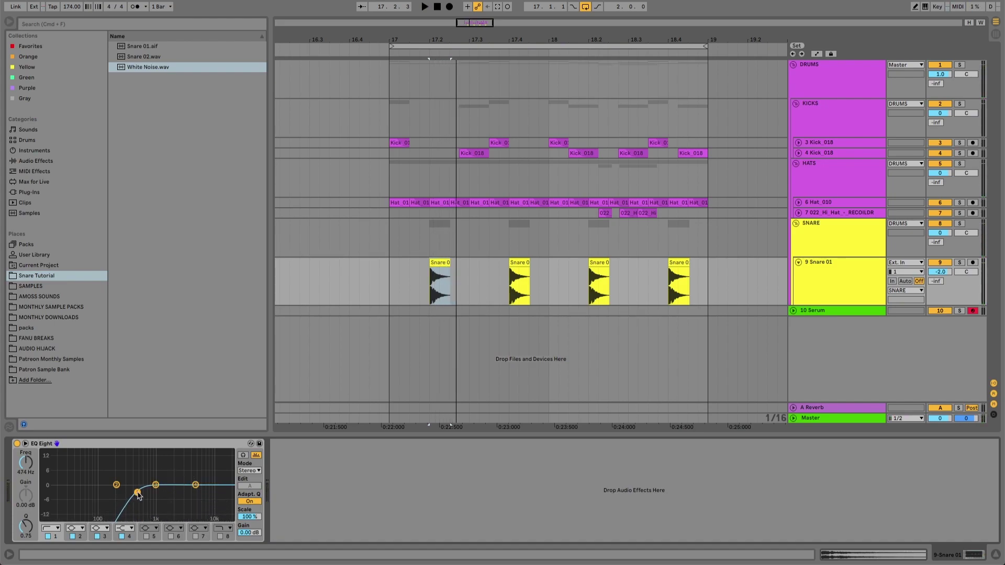
pyautogui.press('space')
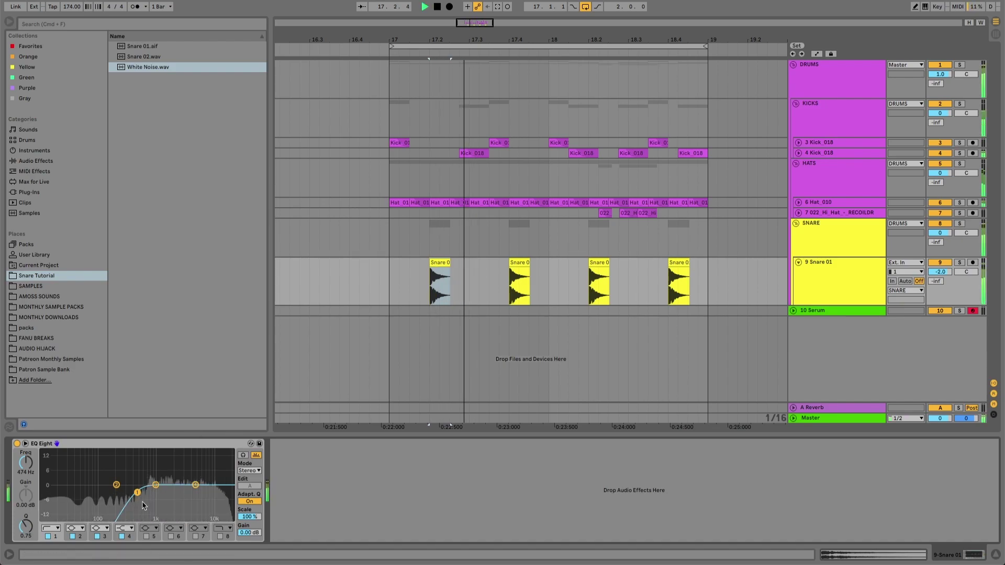
pyautogui.press('space')
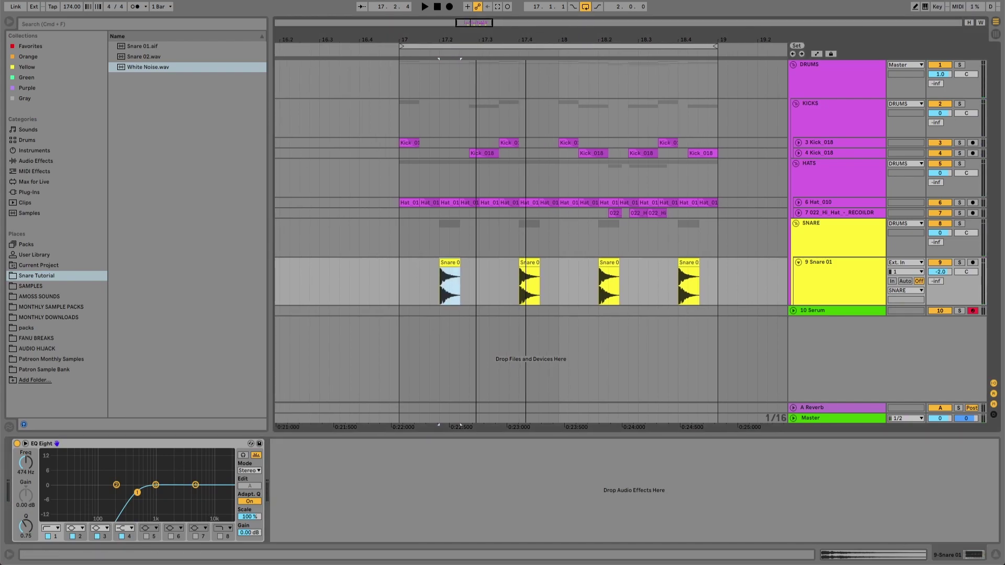
pyautogui.hscroll(2, 390, 95)
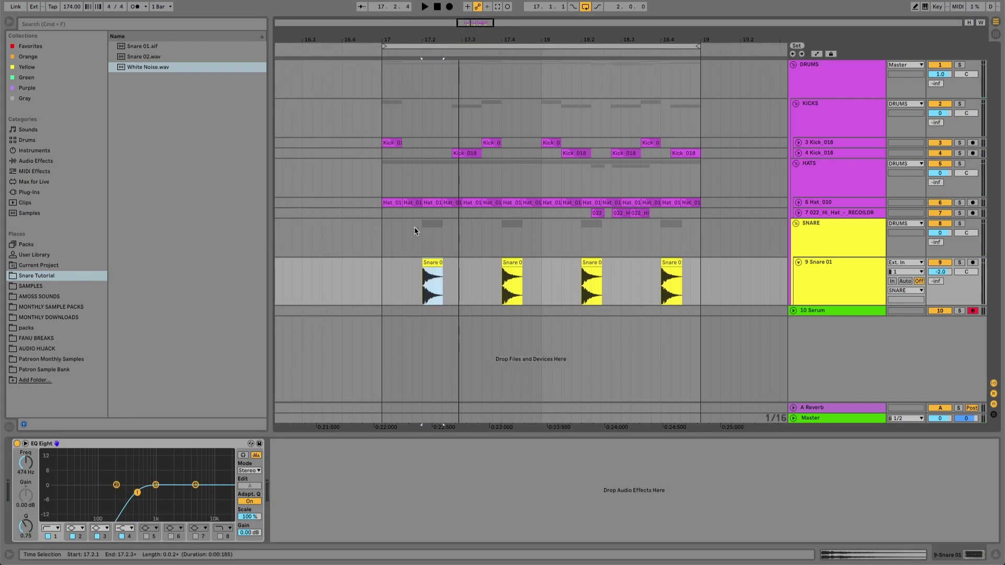
# Select the DRUMS group and play it with the Drum Buss bypassed.
pyautogui.click(383, 84)
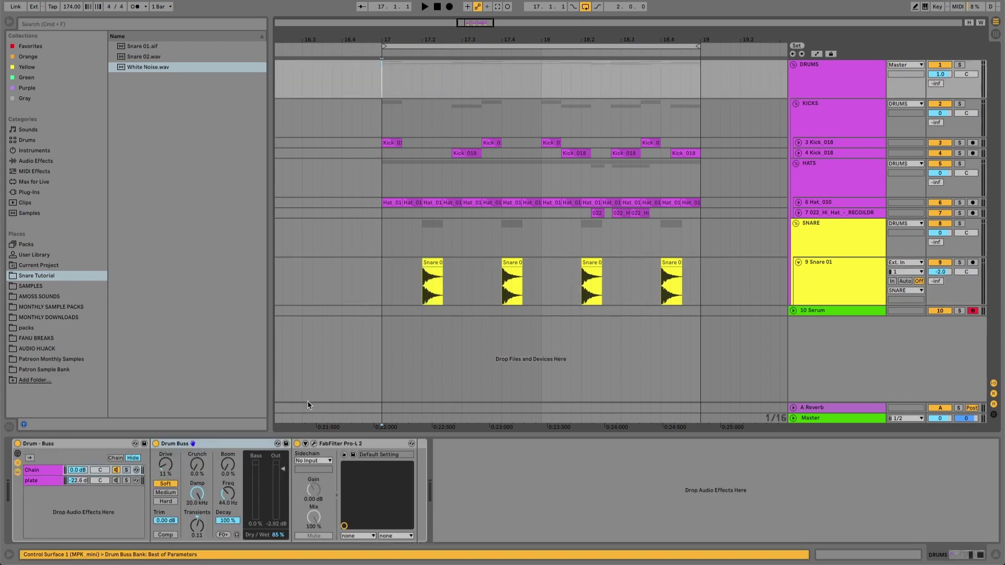
pyautogui.click(814, 70)
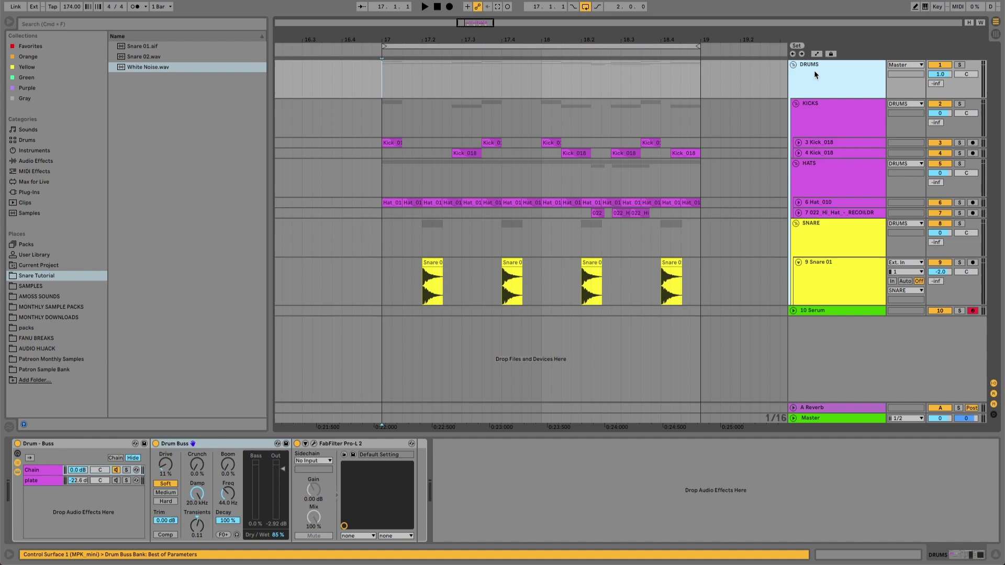
pyautogui.click(155, 444)
pyautogui.click(156, 445)
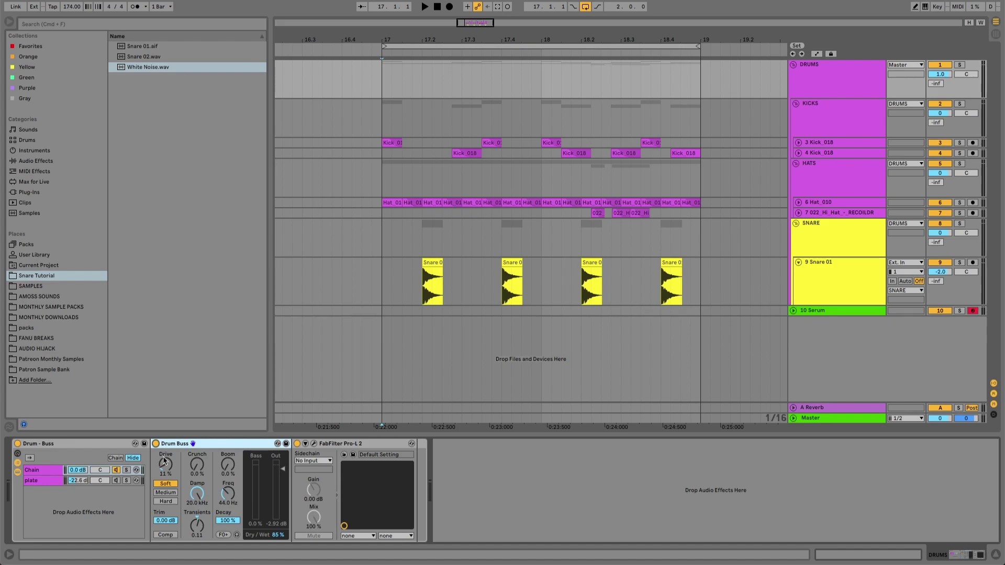
pyautogui.click(155, 444)
pyautogui.press('space')
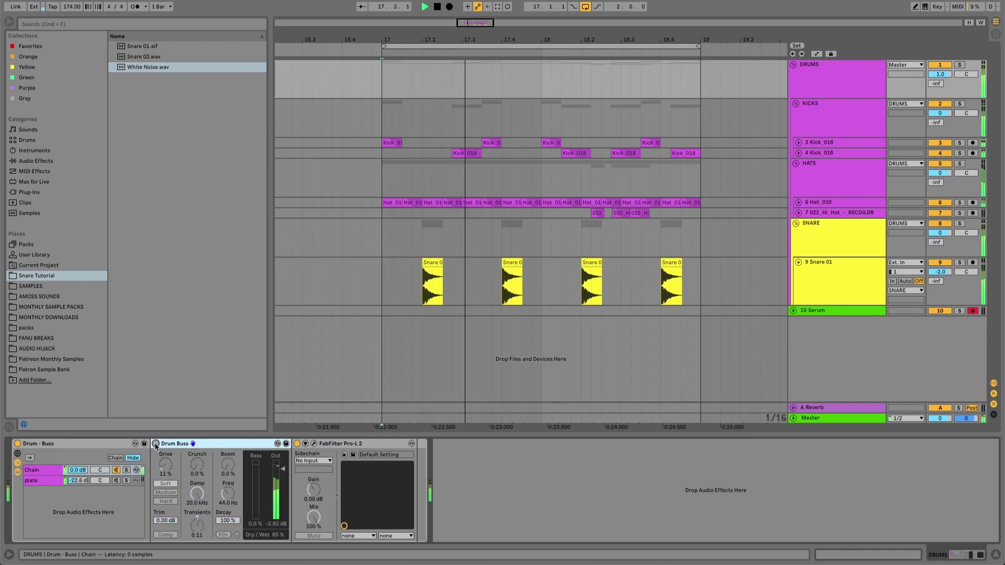
# Re-enable the Drum Buss and open the FabFilter Pro-L 2 limiter window.
pyautogui.click(156, 444)
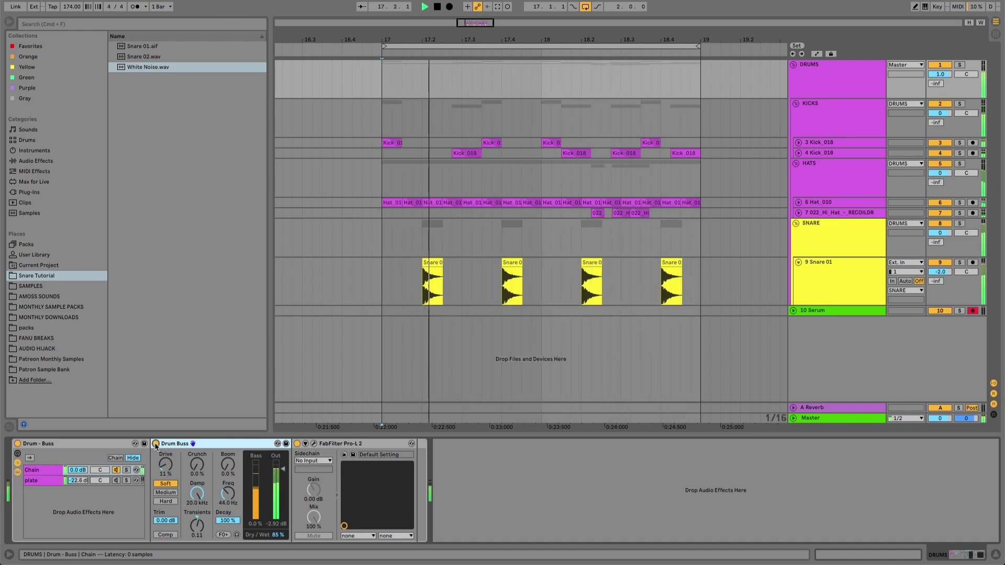
pyautogui.press('space')
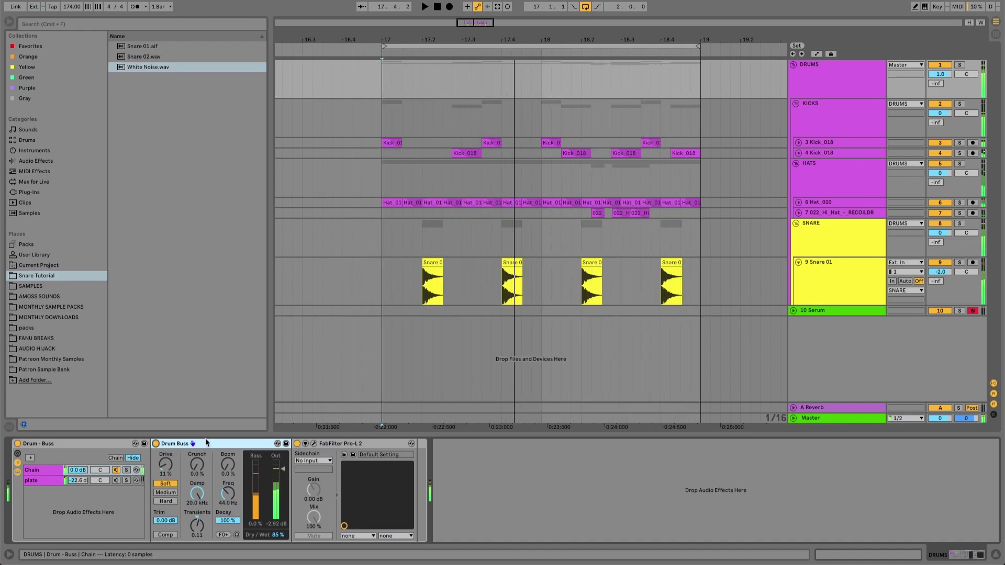
pyautogui.click(314, 444)
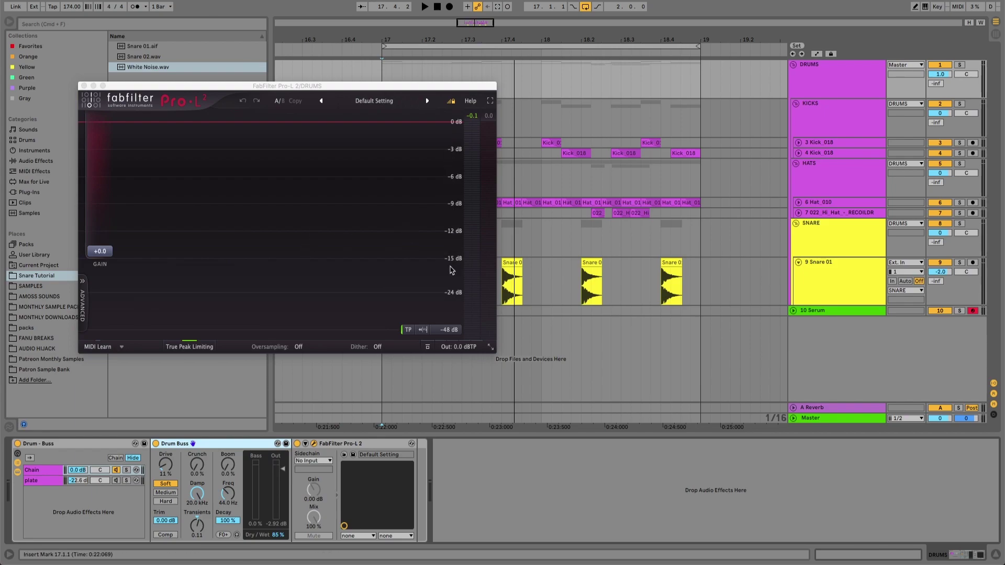
# Play the beat in the Session mixer and lower Snare 01's volume from -2.0 to -6.0 dB.
pyautogui.press('space')
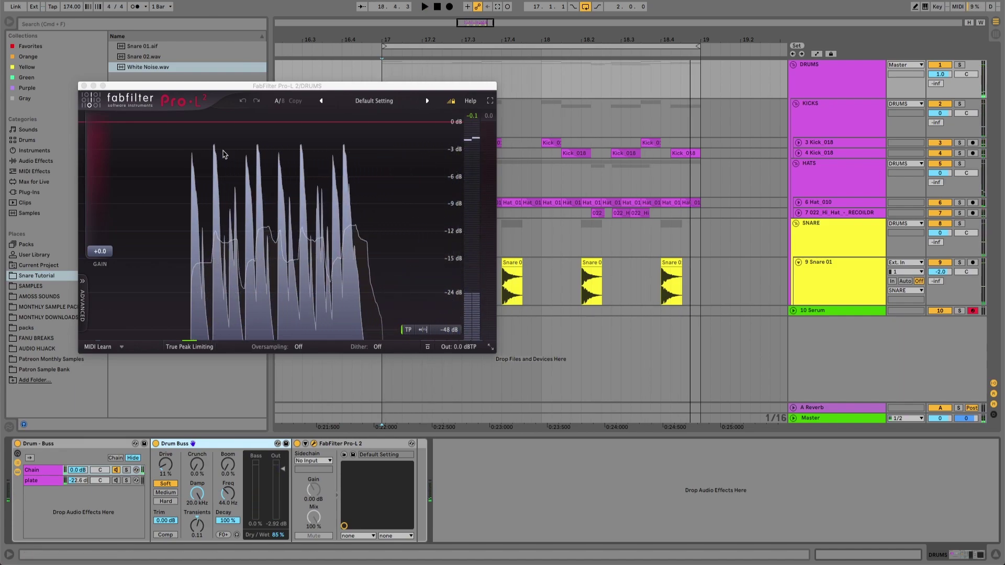
pyautogui.click(844, 282)
pyautogui.press('Tab')
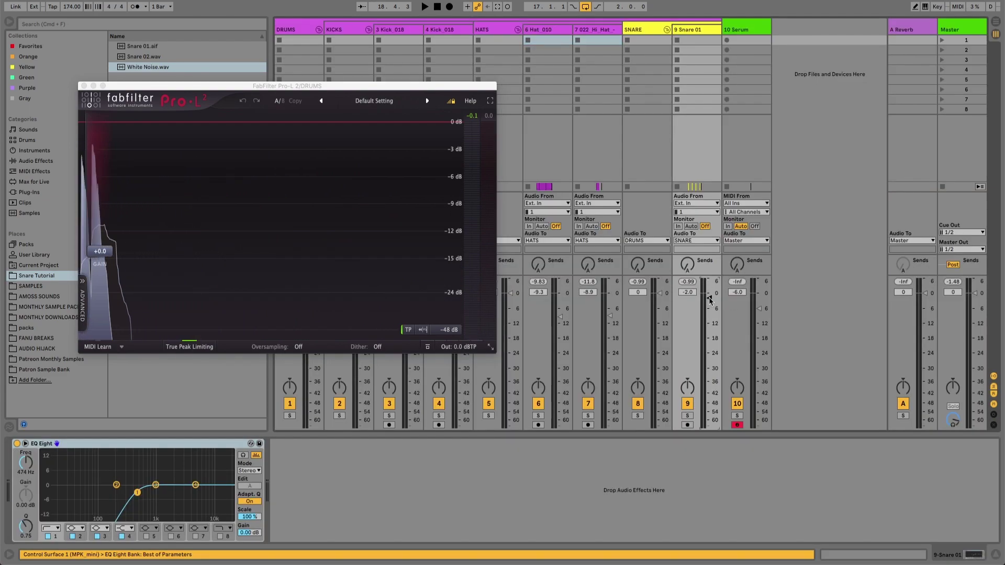
pyautogui.press('space')
pyautogui.moveTo(710, 302); pyautogui.dragTo(711, 301)
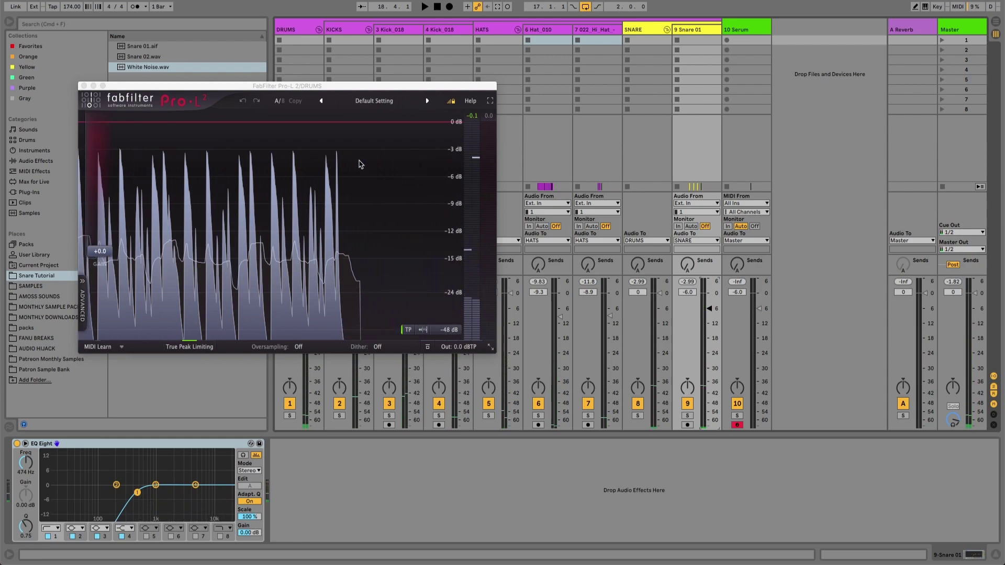
# Close Pro-L 2, return to Arrangement view and play the beat zoomed into bars 17–19.
pyautogui.click(84, 86)
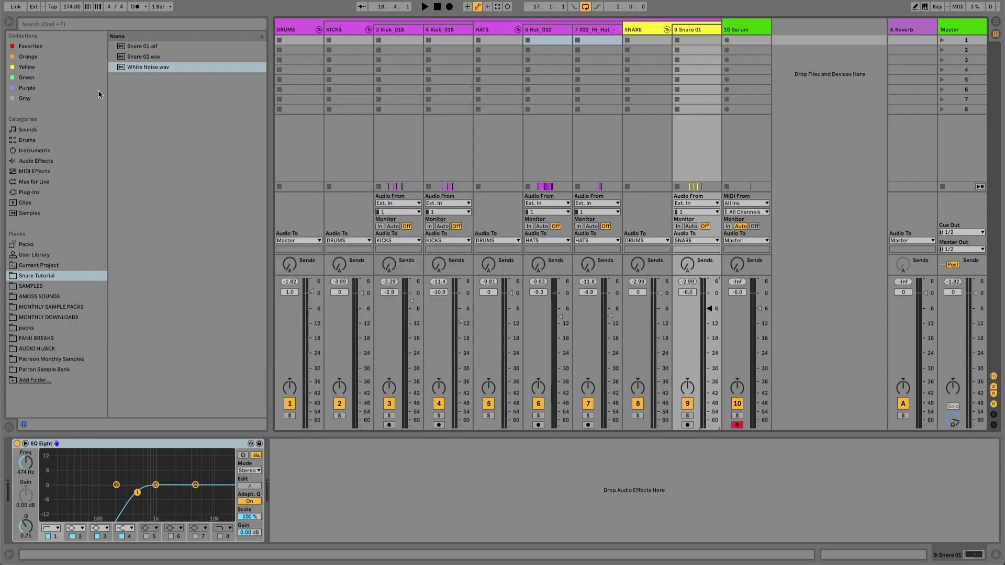
pyautogui.press('Tab')
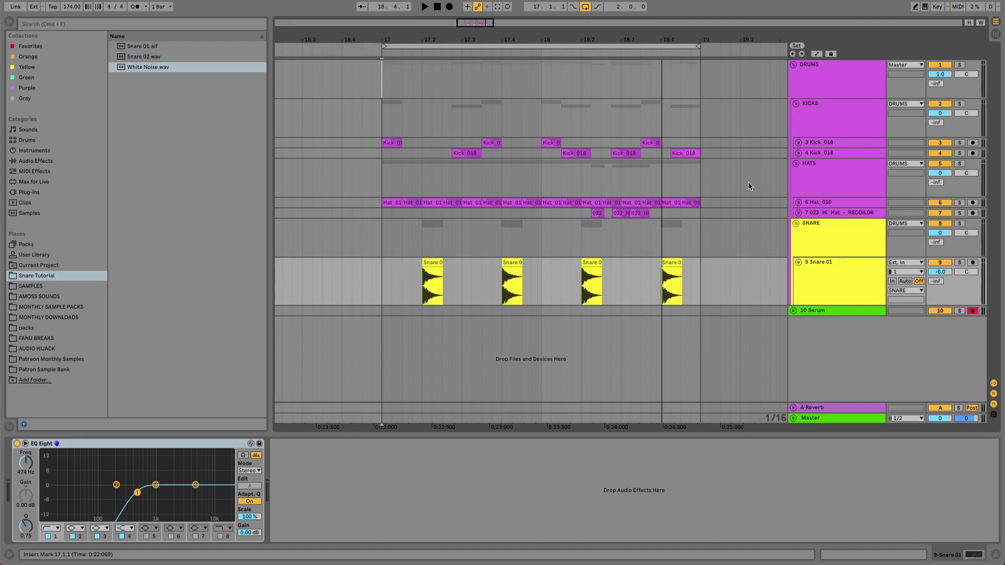
pyautogui.press('space')
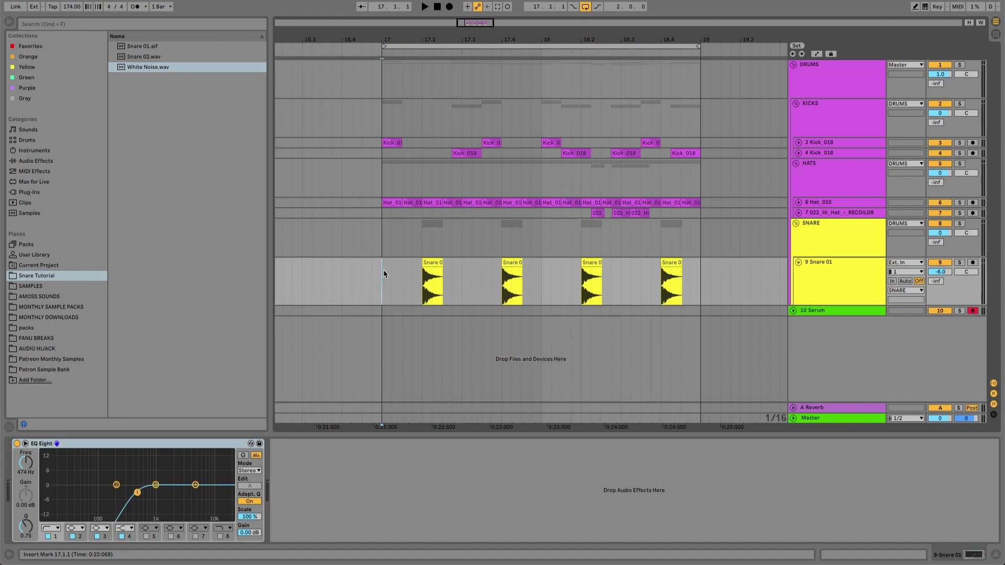
pyautogui.moveTo(501, 32); pyautogui.dragTo(501, 36)
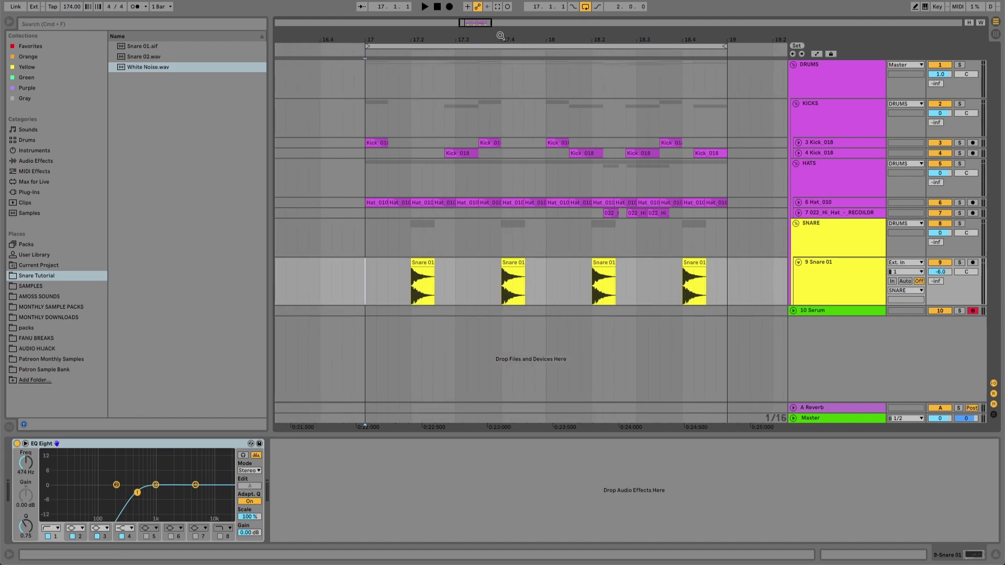
pyautogui.press('space')
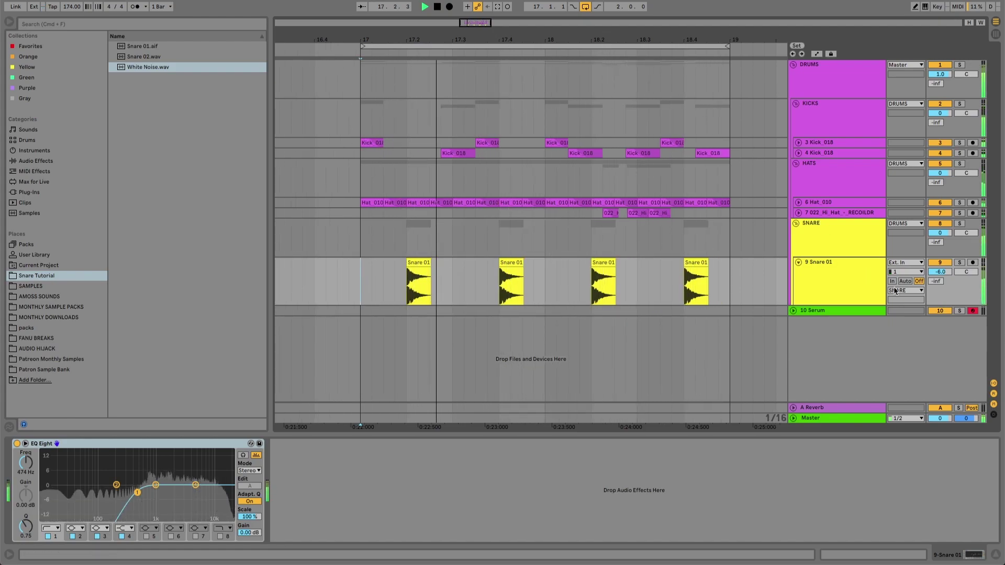
# Fold and unfold the SNARE group, then settle Snare 01's volume at -6.0 dB.
pyautogui.click(825, 226)
pyautogui.press('Left')
pyautogui.press('Right')
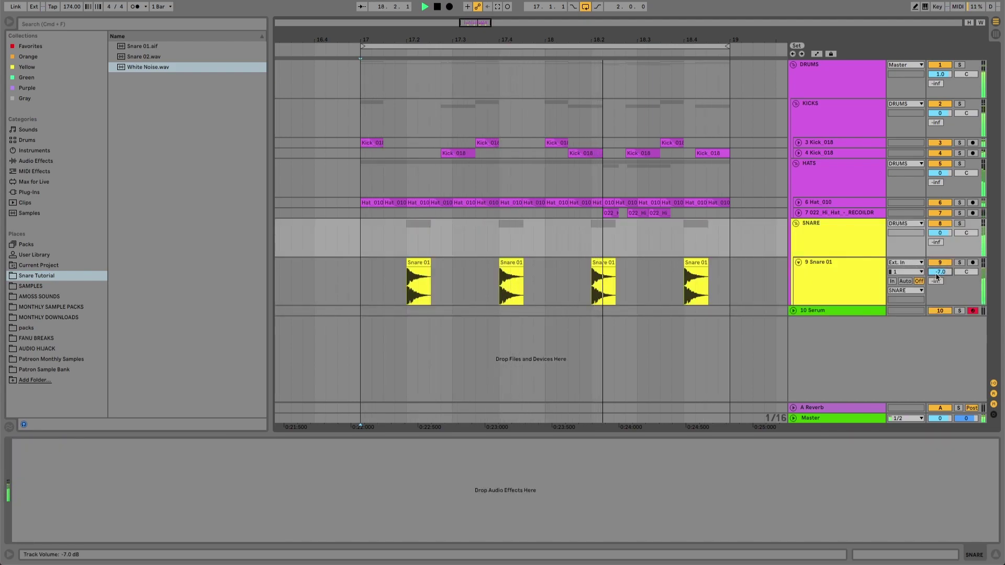
pyautogui.click(846, 234)
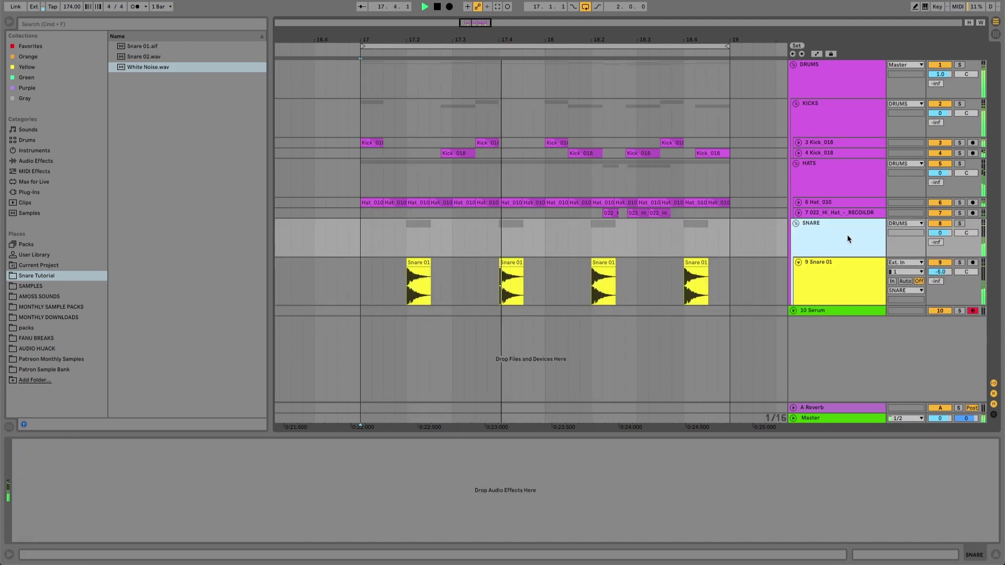
pyautogui.click(926, 269)
pyautogui.moveTo(926, 270); pyautogui.dragTo(927, 272)
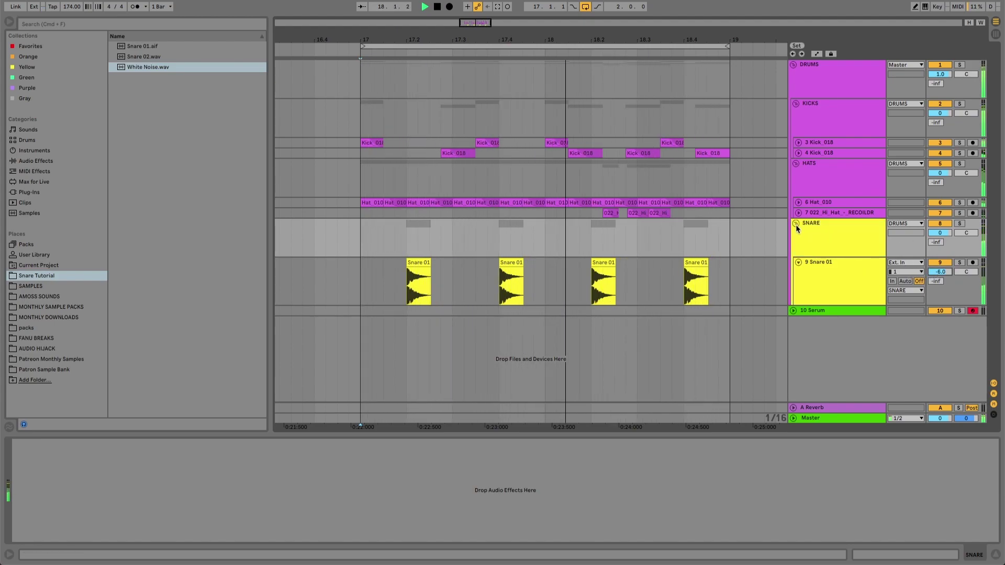
pyautogui.press('space')
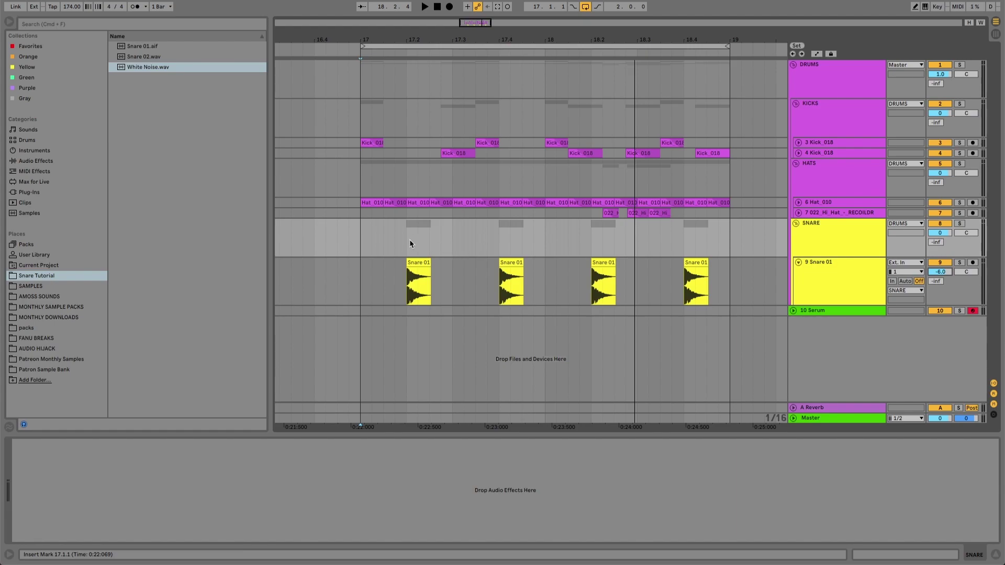
# Select bars 17–19 on the 10 Serum track and insert an empty MIDI clip there.
pyautogui.click(360, 246)
pyautogui.click(813, 310)
pyautogui.click(795, 223)
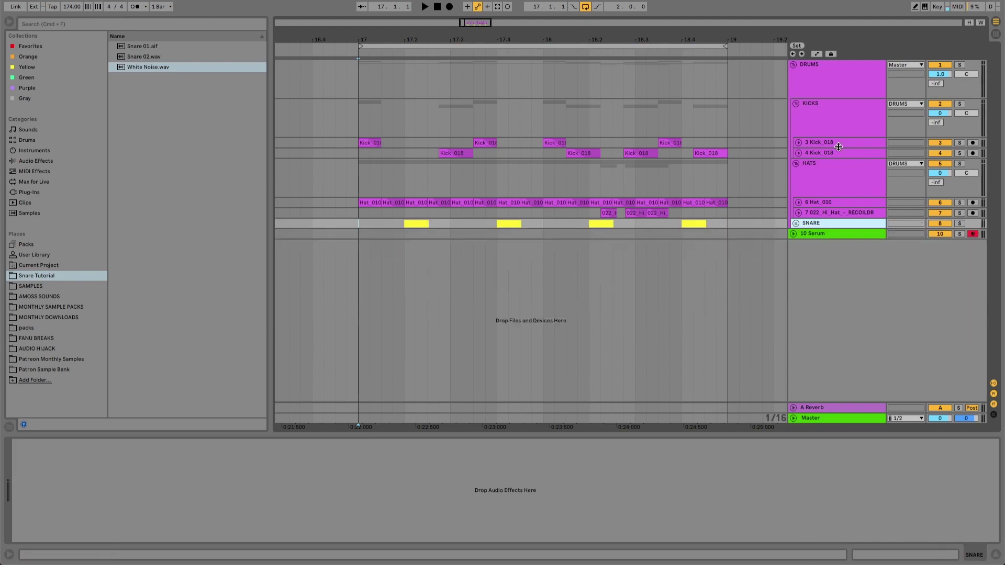
pyautogui.click(822, 69)
pyautogui.click(812, 234)
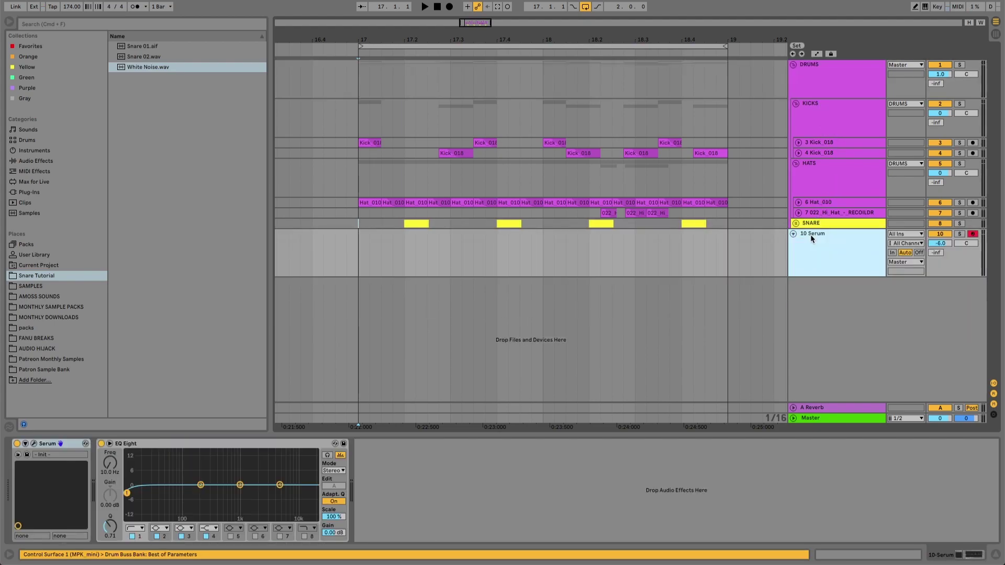
pyautogui.moveTo(738, 254); pyautogui.dragTo(358, 259)
pyautogui.press('super+shift+m')
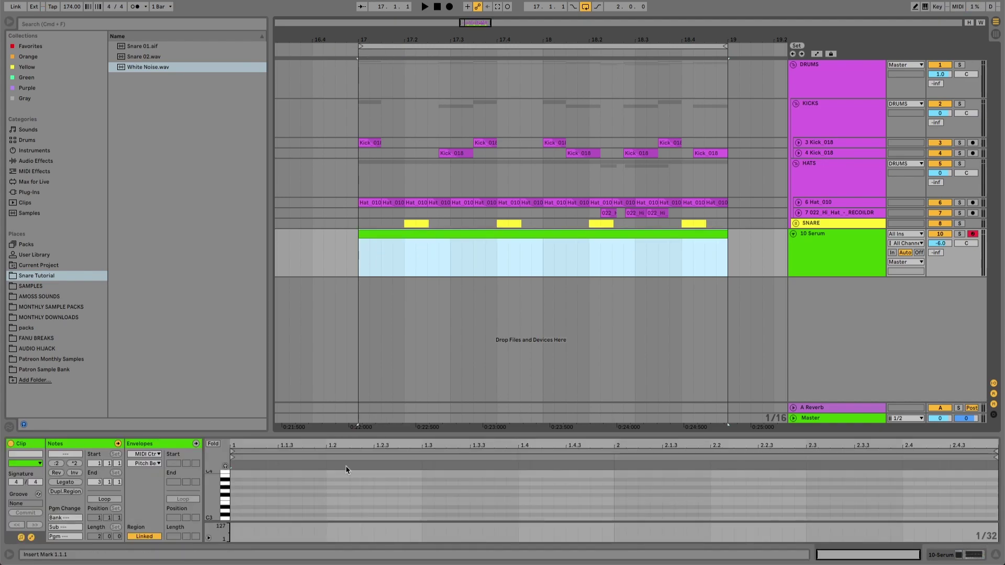
# Draw a G1 note on the first snare beat and duplicate it onto the other snare hits.
pyautogui.moveTo(370, 424); pyautogui.dragTo(416, 208)
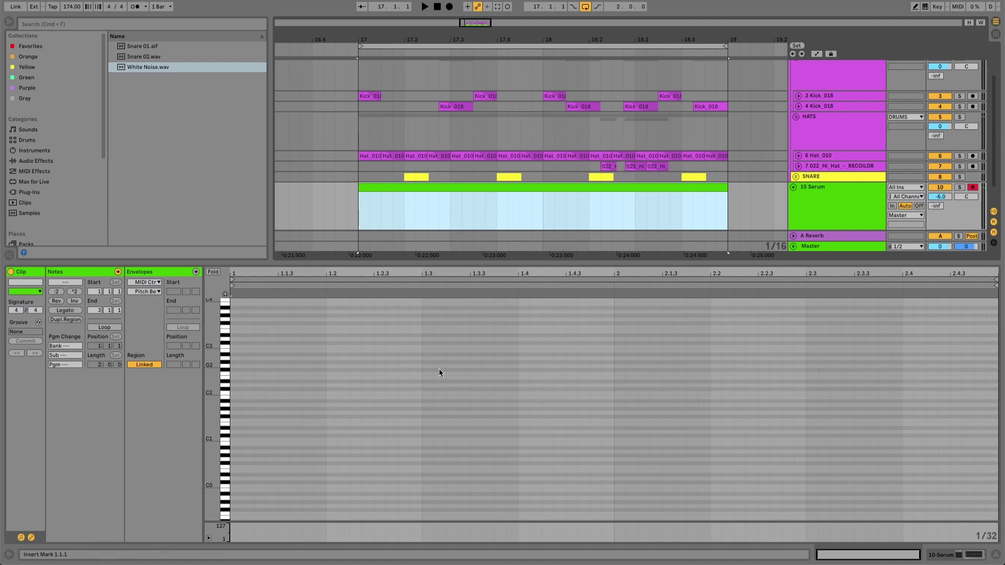
pyautogui.moveTo(329, 415)
pyautogui.mouseDown()
pyautogui.moveTo(422, 414)
pyautogui.moveTo(285, 455)
pyautogui.moveTo(220, 454)
pyautogui.mouseUp()
pyautogui.press('super+d')
pyautogui.press('super+d')
pyautogui.press('super+d')
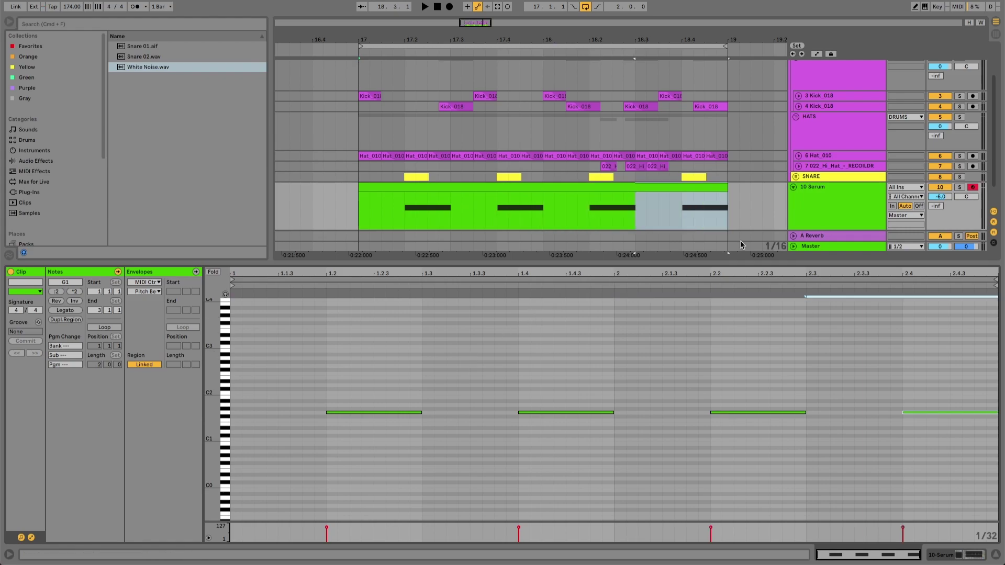
# Fold the DRUMS group, play the new Serum notes and show the Serum track's devices.
pyautogui.click(843, 78)
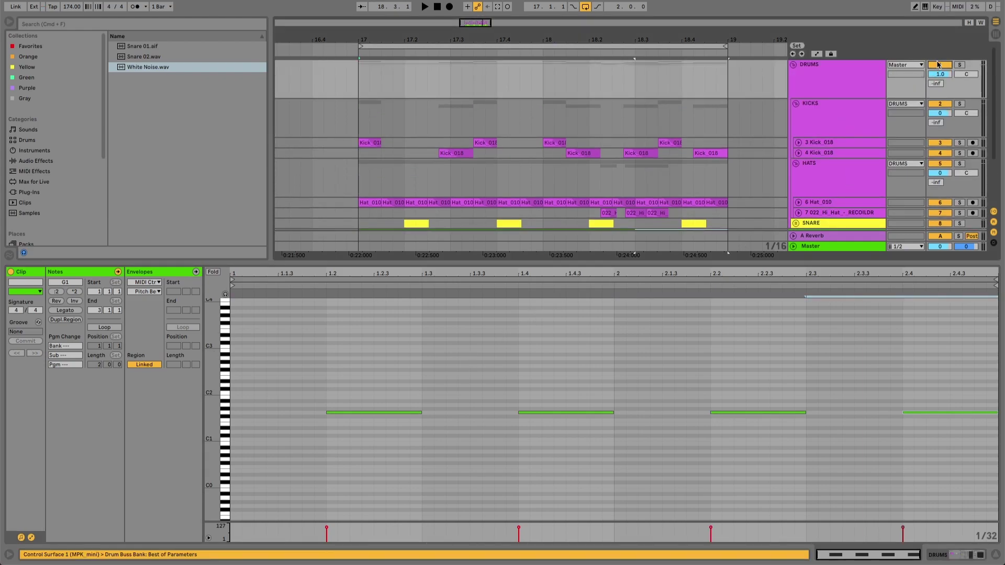
pyautogui.press('Left')
pyautogui.click(841, 78)
pyautogui.press('space')
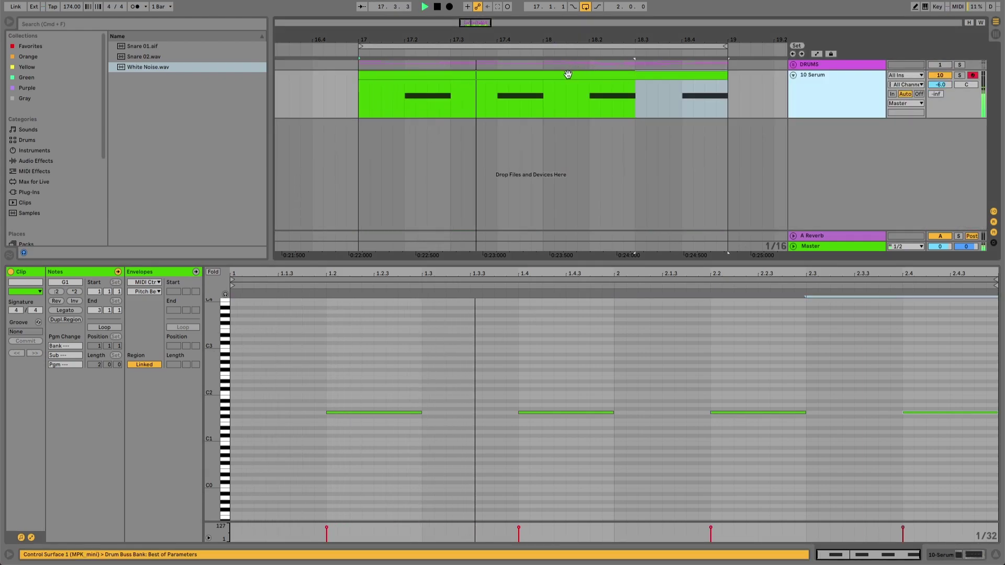
pyautogui.click(567, 74)
pyautogui.press('space')
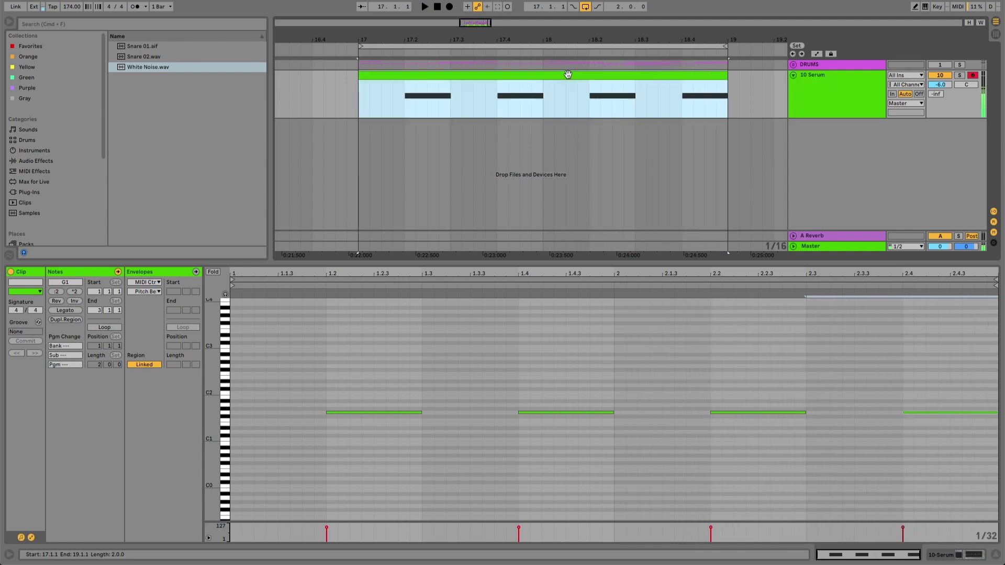
pyautogui.click(958, 556)
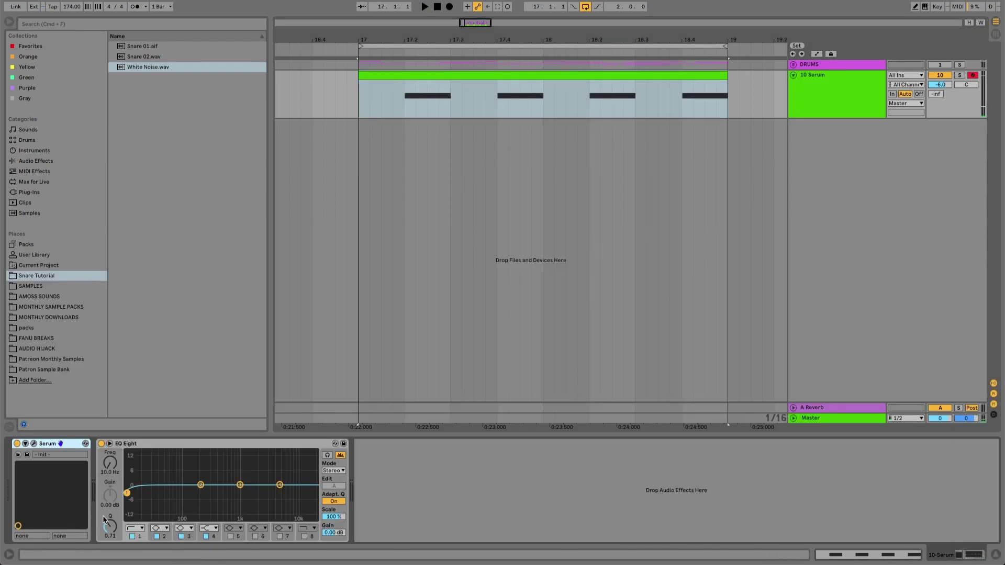
# Load Analog_BD_Sin into Serum's oscillator A, audition it and adjust its random phase.
pyautogui.click(34, 443)
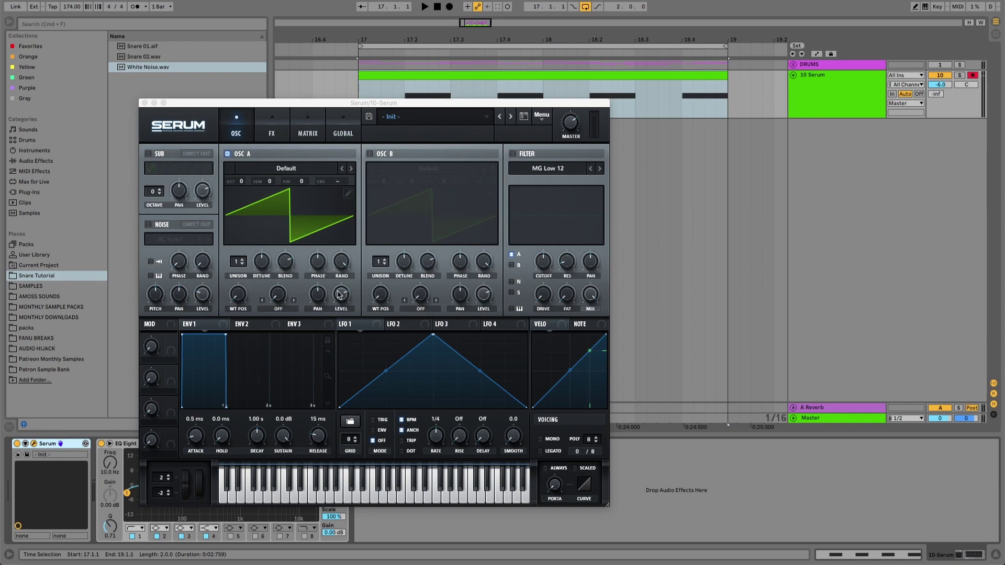
pyautogui.click(356, 325)
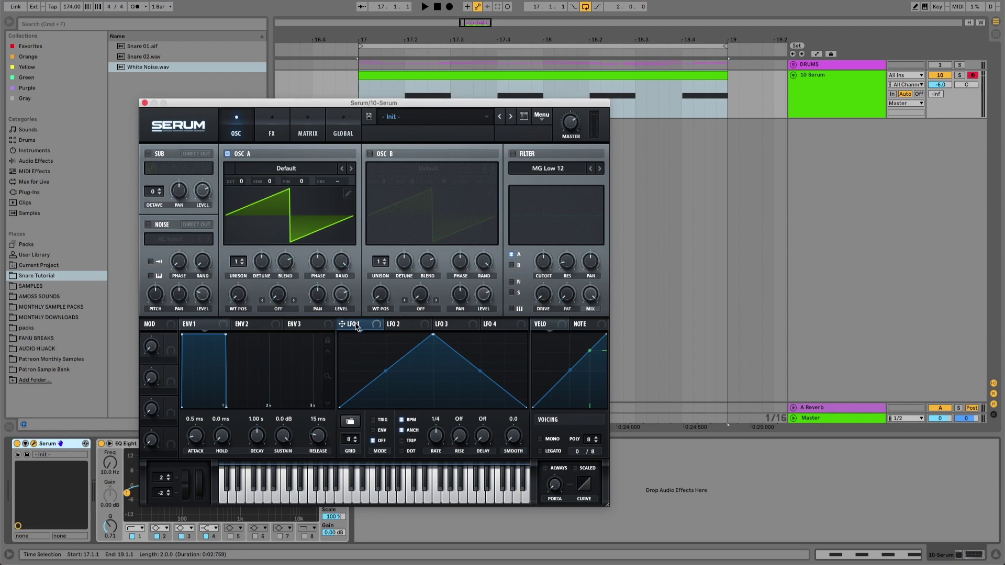
pyautogui.click(285, 169)
pyautogui.moveTo(285, 180)
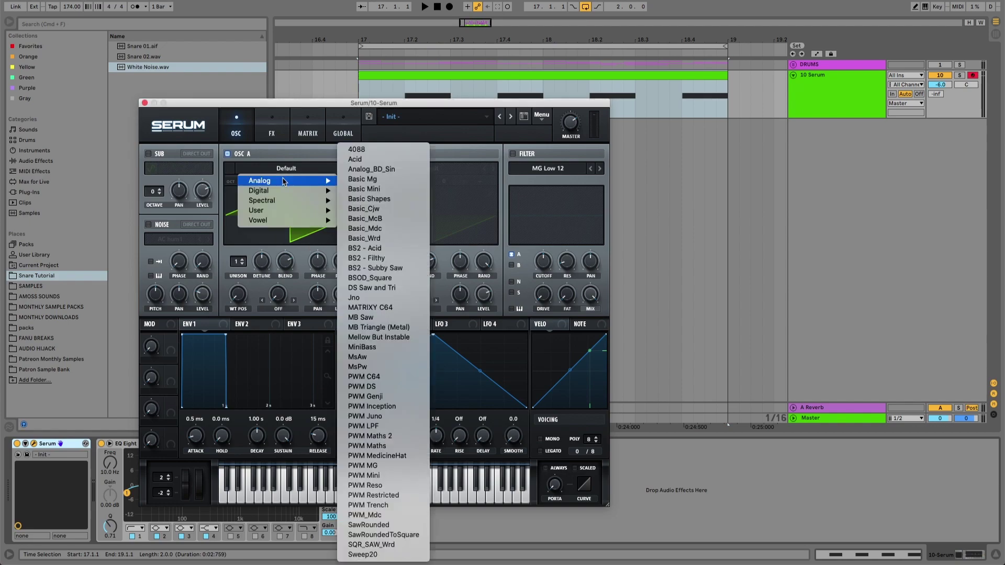
pyautogui.click(358, 169)
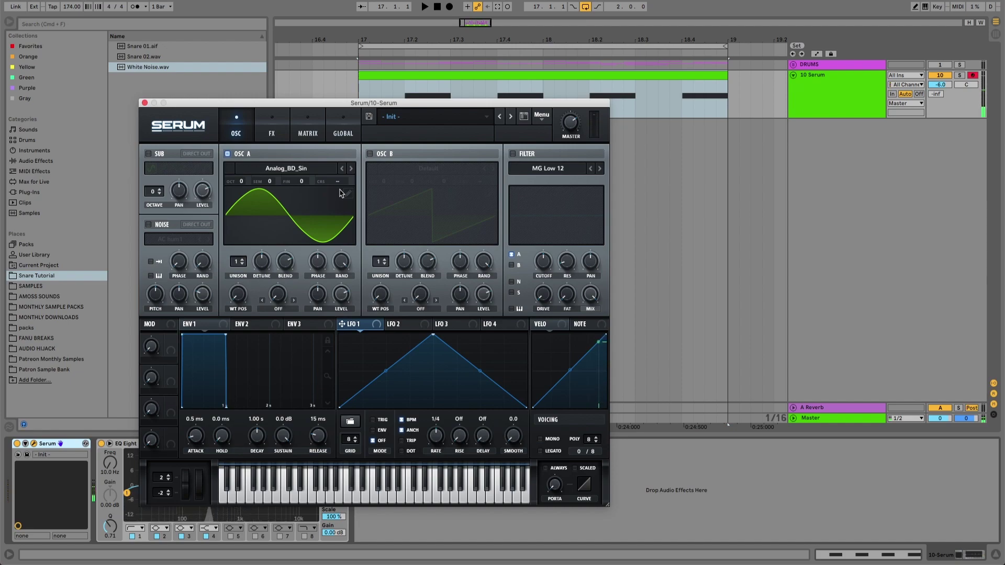
pyautogui.press('space')
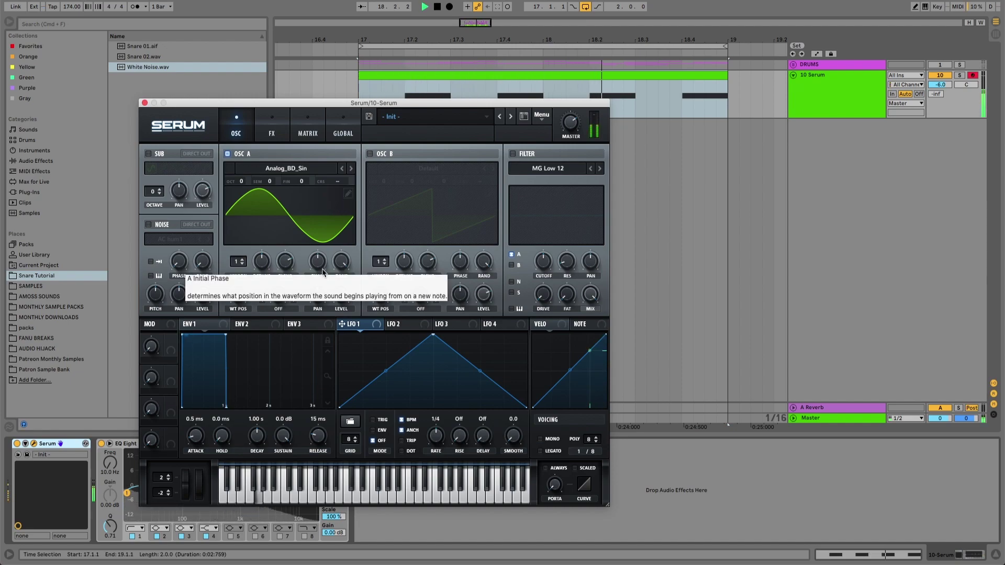
pyautogui.press('space')
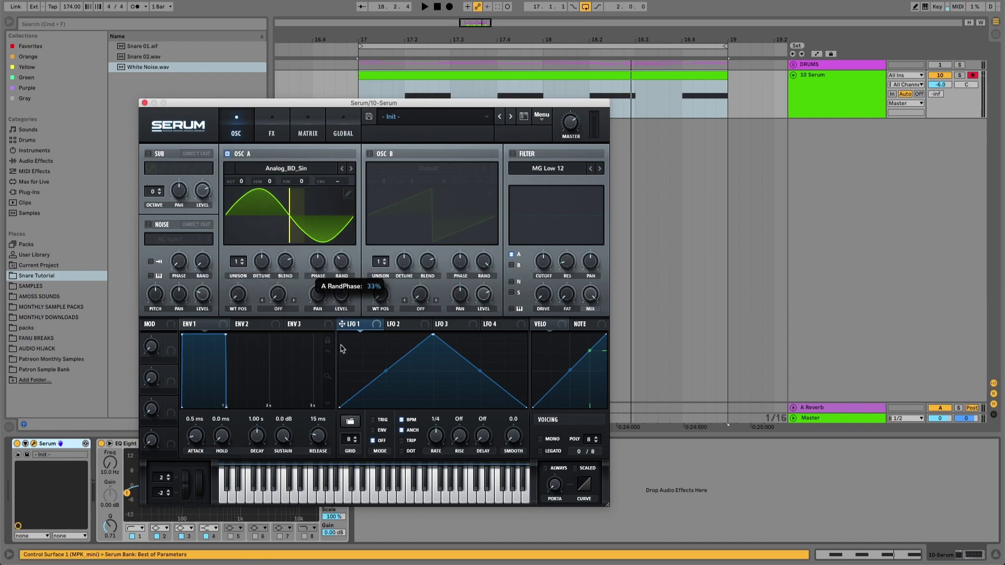
pyautogui.moveTo(342, 263); pyautogui.dragTo(344, 283)
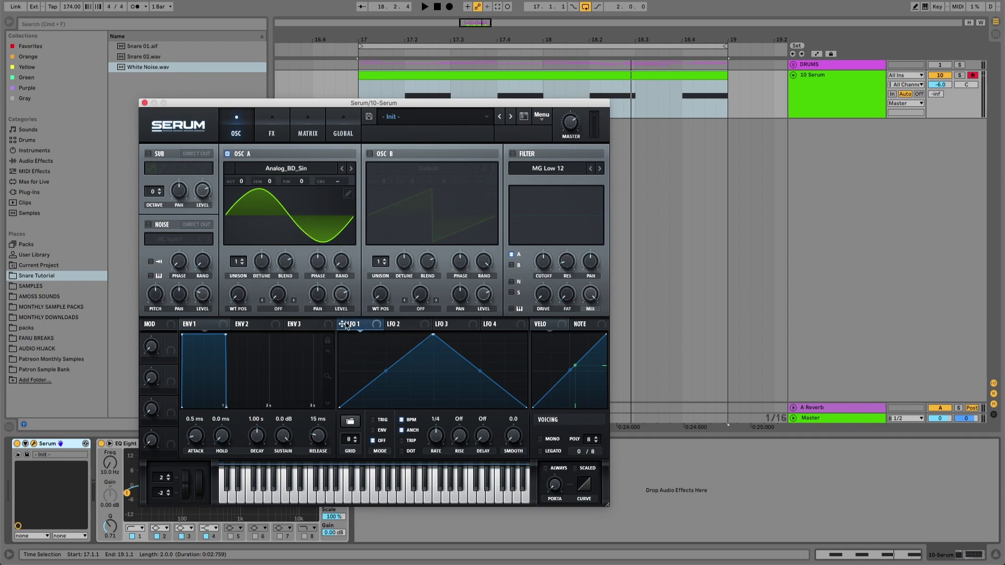
# Route LFO 1 to oscillator A's level, set it to unsynced envelope mode and sketch a downward ramp.
pyautogui.moveTo(341, 297)
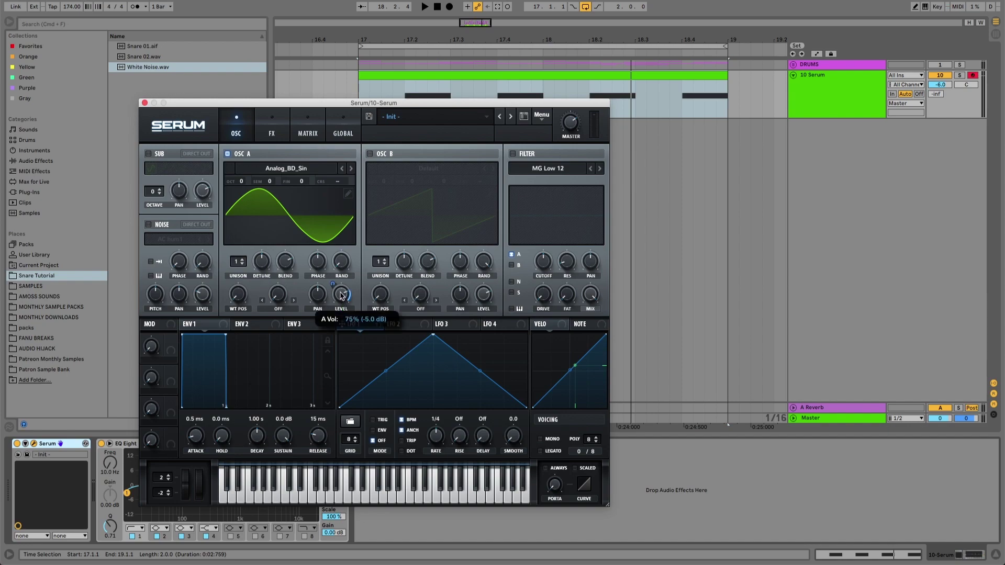
pyautogui.moveTo(341, 297); pyautogui.dragTo(333, 245)
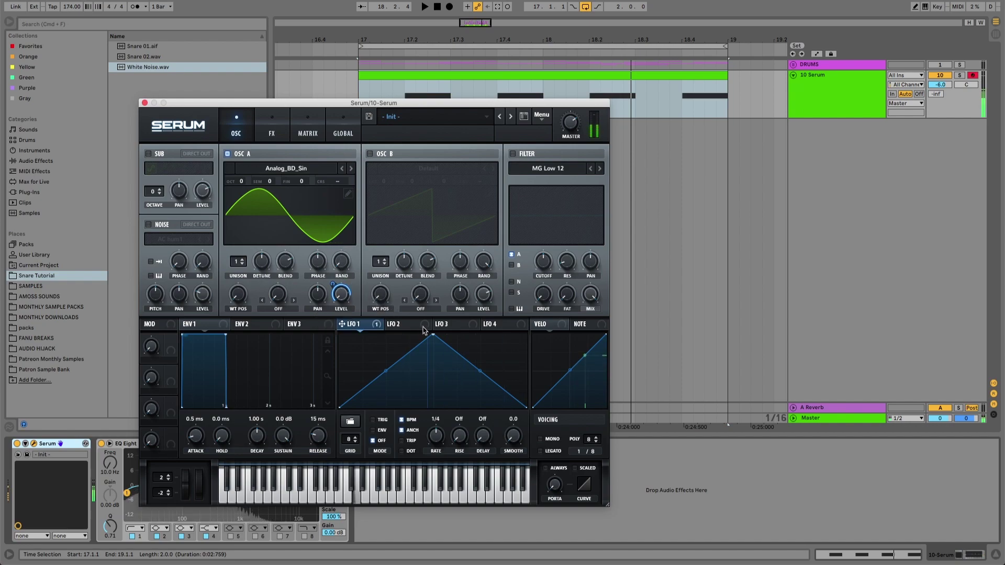
pyautogui.click(373, 430)
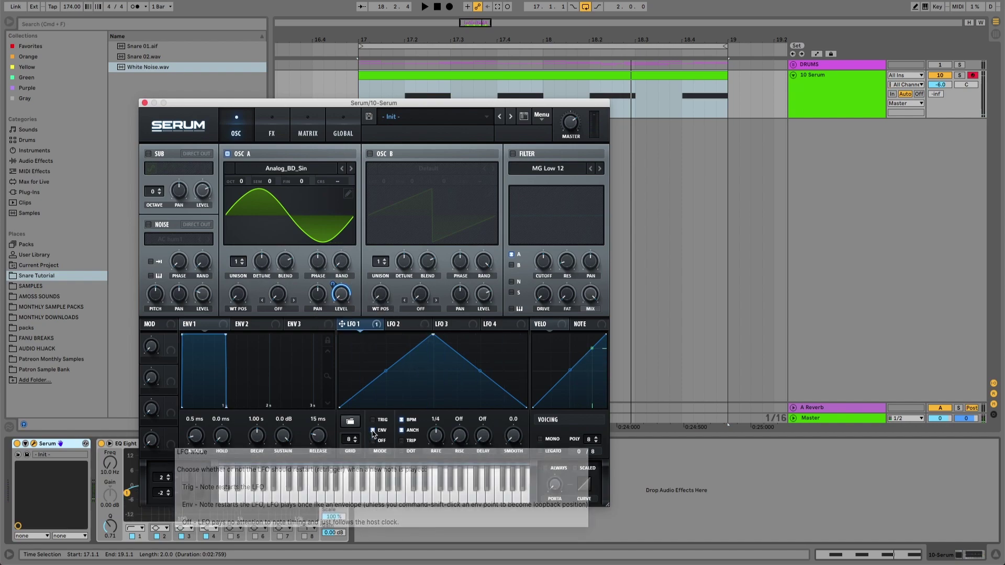
pyautogui.click(402, 420)
pyautogui.moveTo(433, 335); pyautogui.dragTo(341, 336)
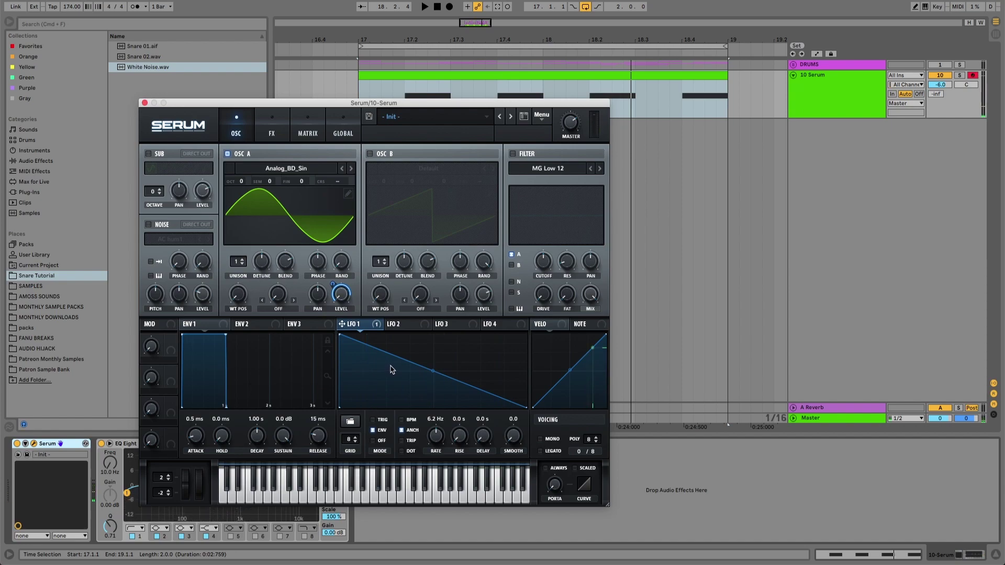
pyautogui.moveTo(432, 371); pyautogui.dragTo(395, 384)
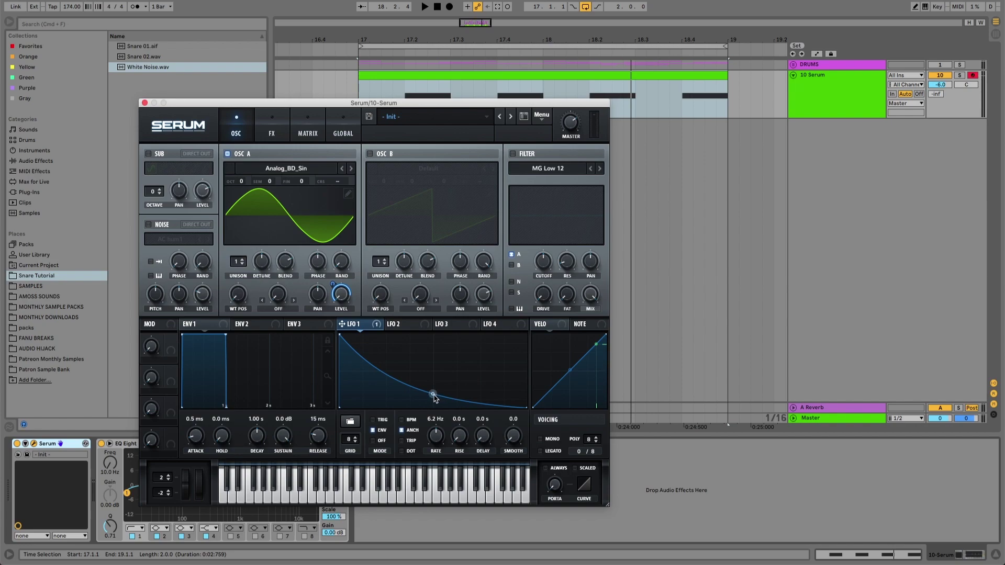
pyautogui.moveTo(433, 396); pyautogui.dragTo(382, 352)
# Add an LFO 1 node pulled to the floor and curve the drop into a steep 3.2 Hz decay.
pyautogui.doubleClick(358, 342)
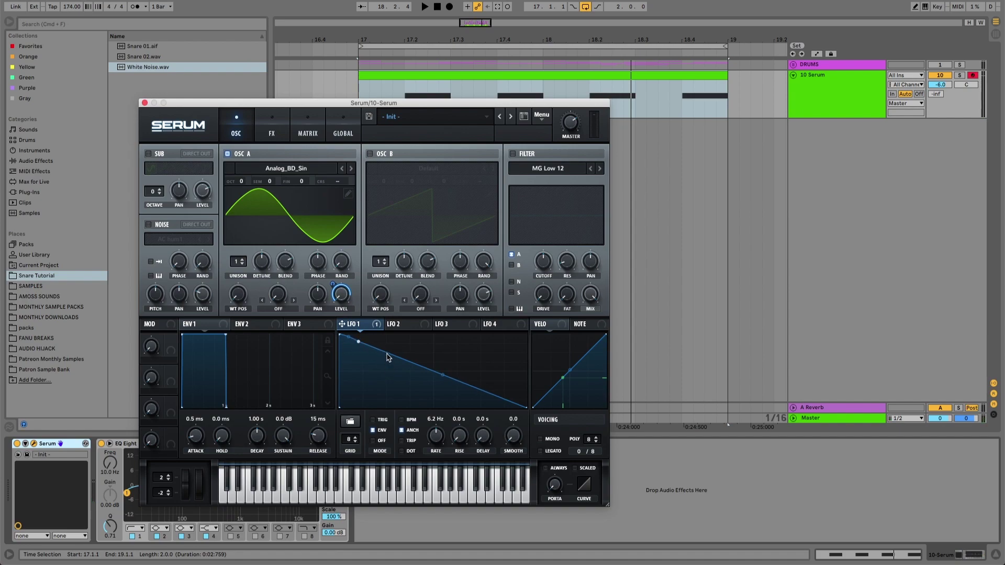
pyautogui.doubleClick(387, 358)
pyautogui.moveTo(388, 357); pyautogui.dragTo(390, 408)
pyautogui.moveTo(372, 374); pyautogui.dragTo(374, 389)
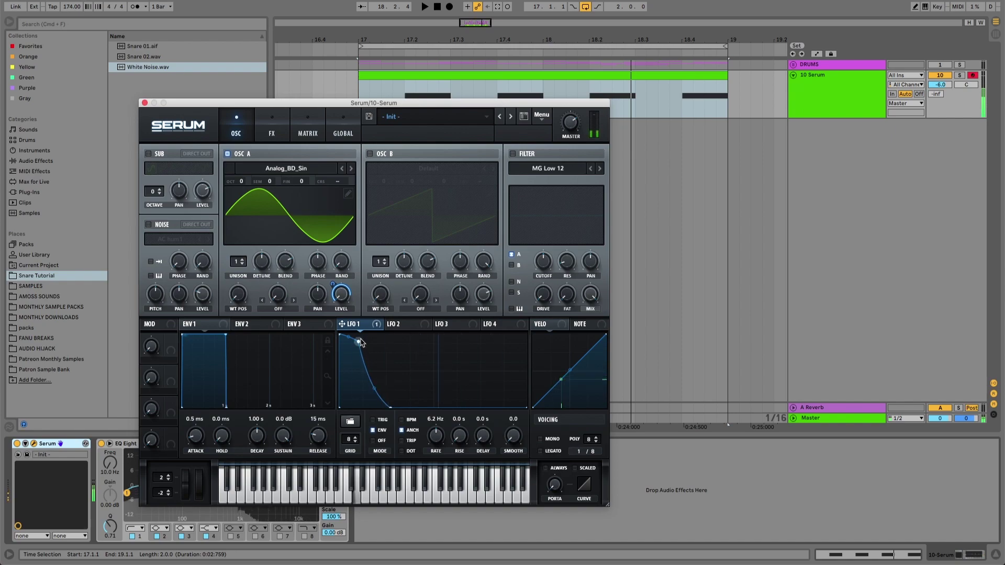
pyautogui.moveTo(360, 340); pyautogui.dragTo(352, 343)
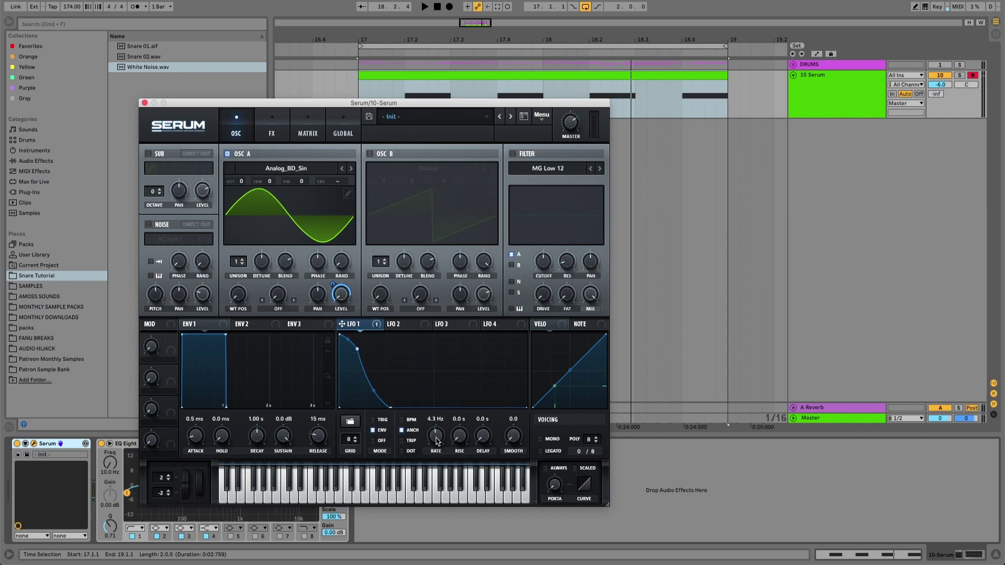
pyautogui.scroll(-1, 435, 446)
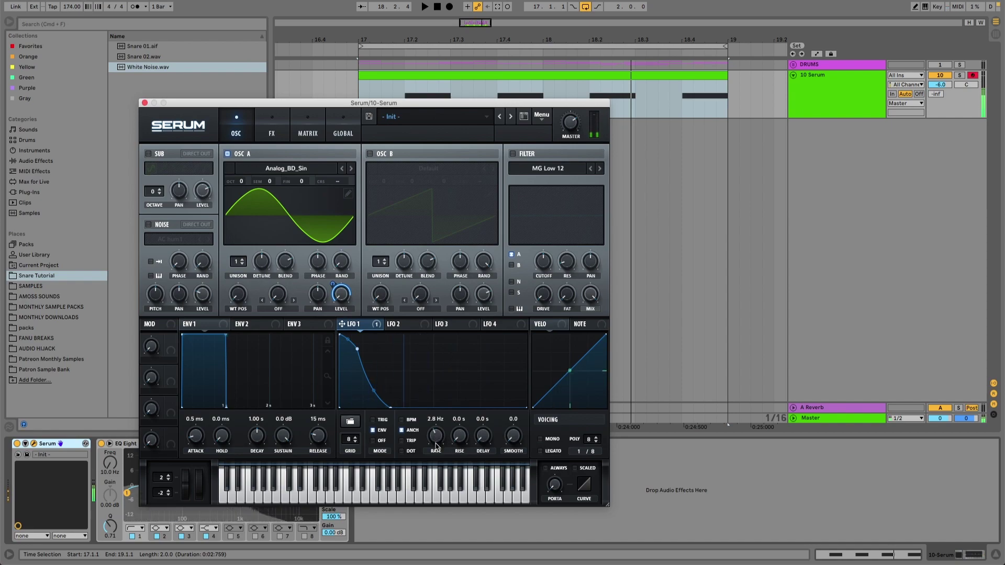
pyautogui.scroll(4, 435, 446)
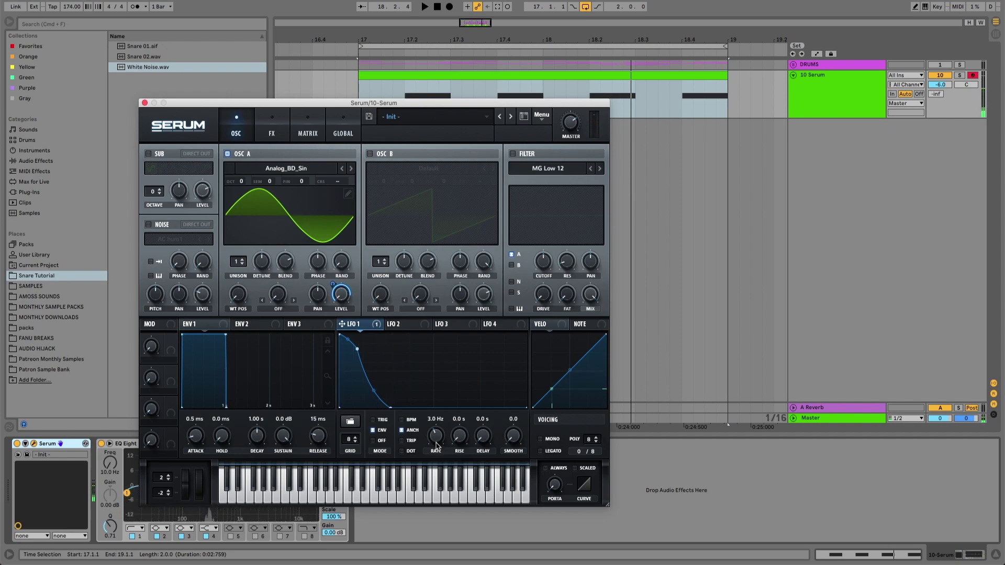
pyautogui.scroll(1, 436, 446)
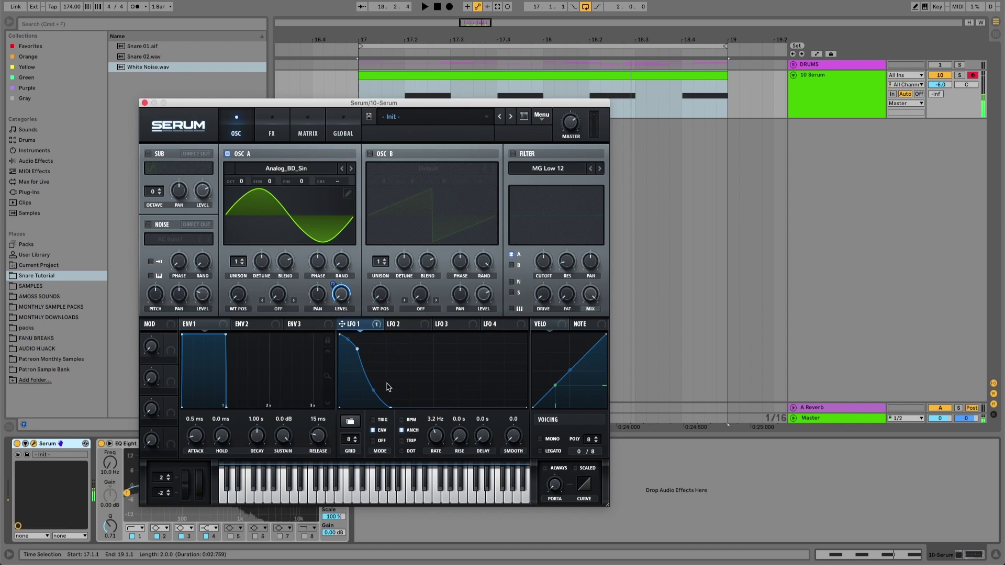
pyautogui.click(357, 349)
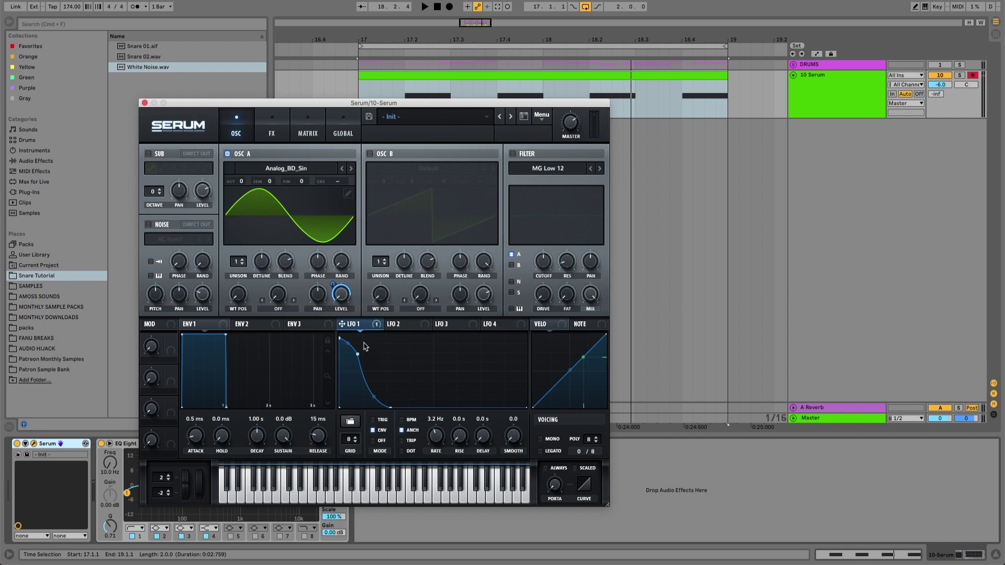
pyautogui.moveTo(370, 329)
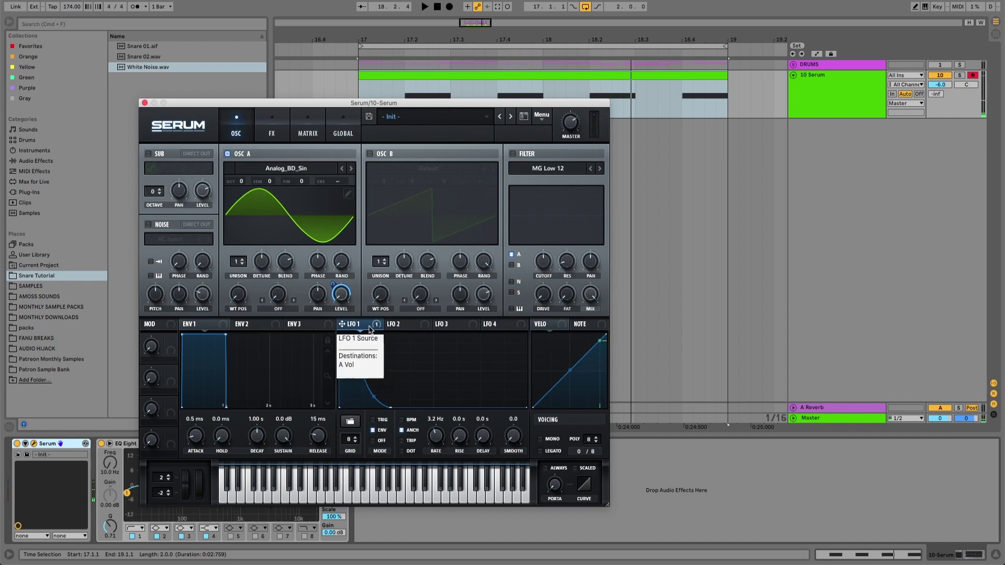
# Route LFO 2 to noise level, enable ARP white noise, and set LFO 2 to unsynced envelope mode at 6.2 Hz.
pyautogui.click(400, 325)
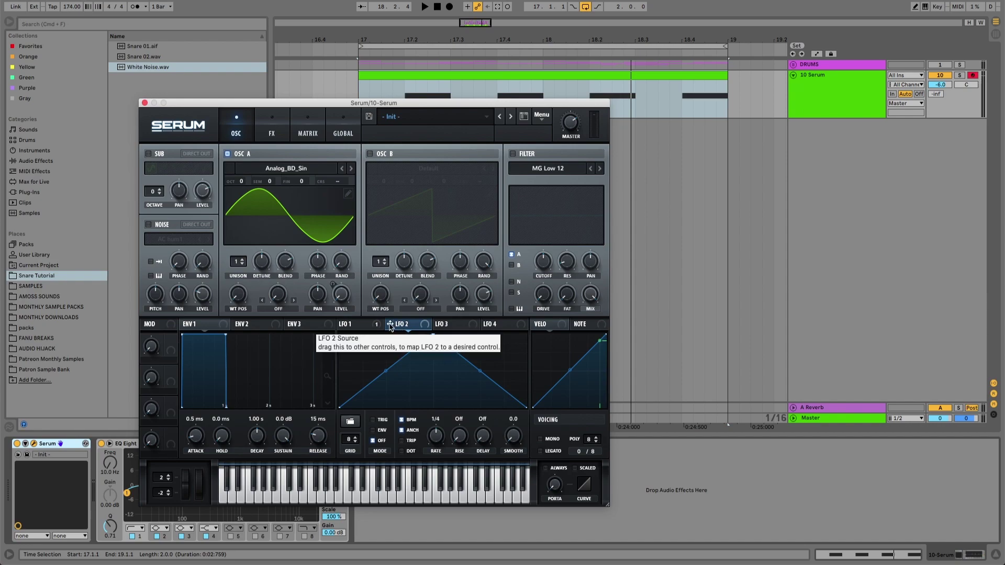
pyautogui.moveTo(389, 326); pyautogui.dragTo(203, 295)
pyautogui.click(148, 225)
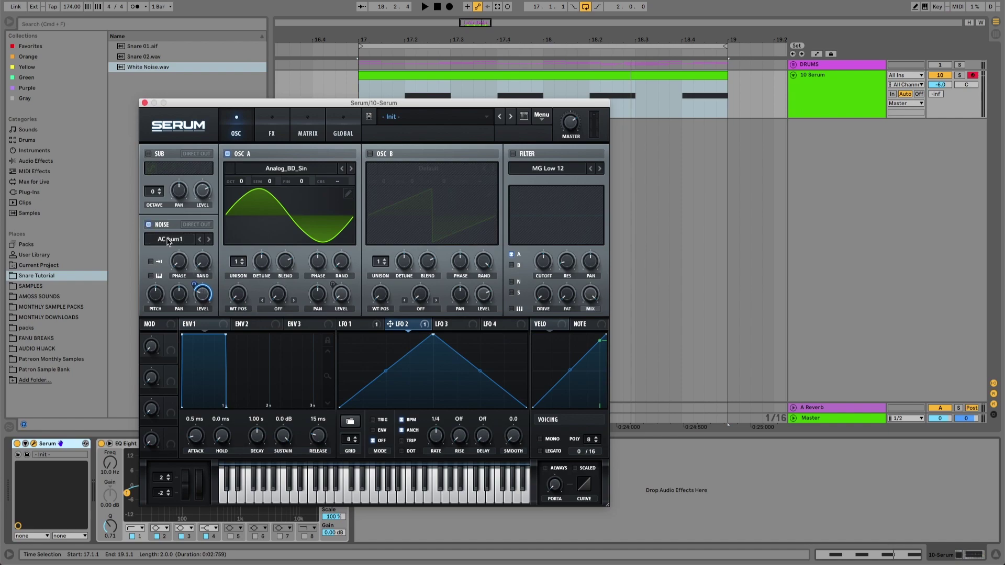
pyautogui.click(169, 241)
pyautogui.moveTo(214, 285)
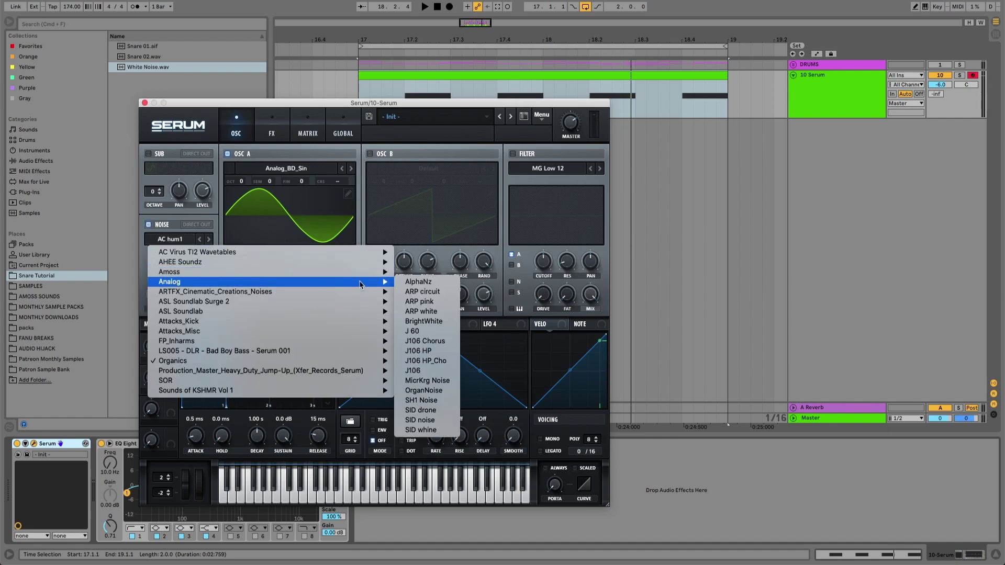
pyautogui.click(428, 312)
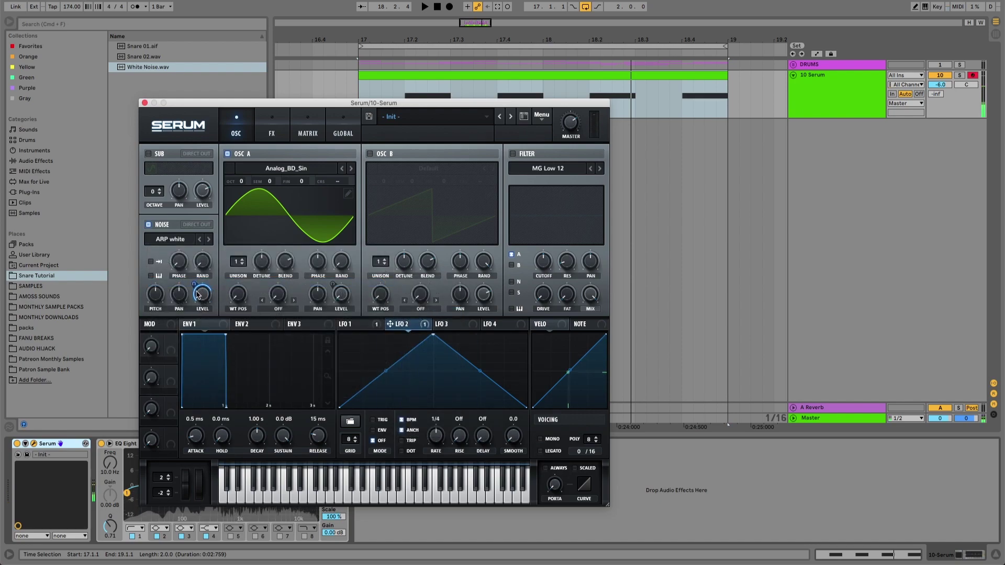
pyautogui.click(373, 430)
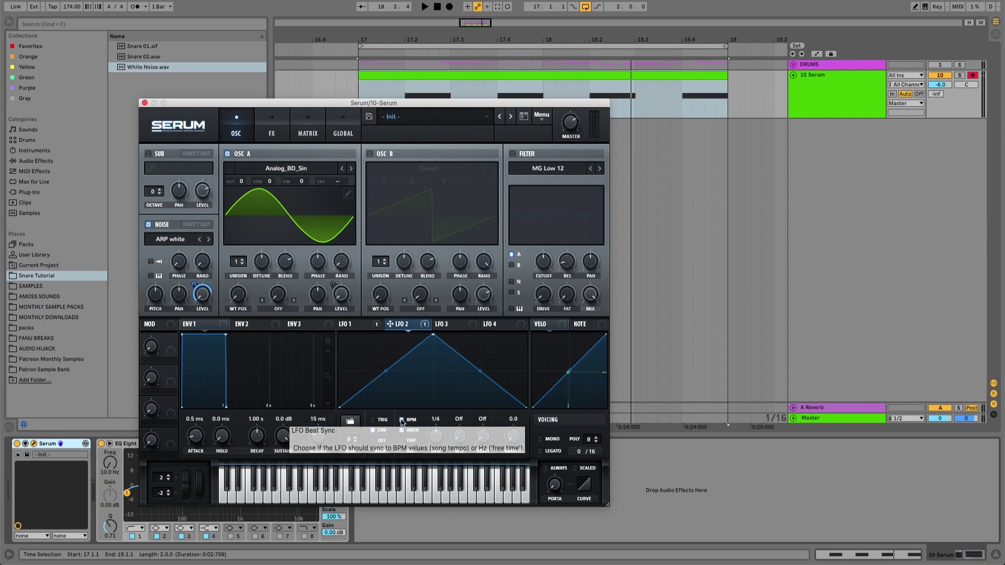
pyautogui.click(401, 420)
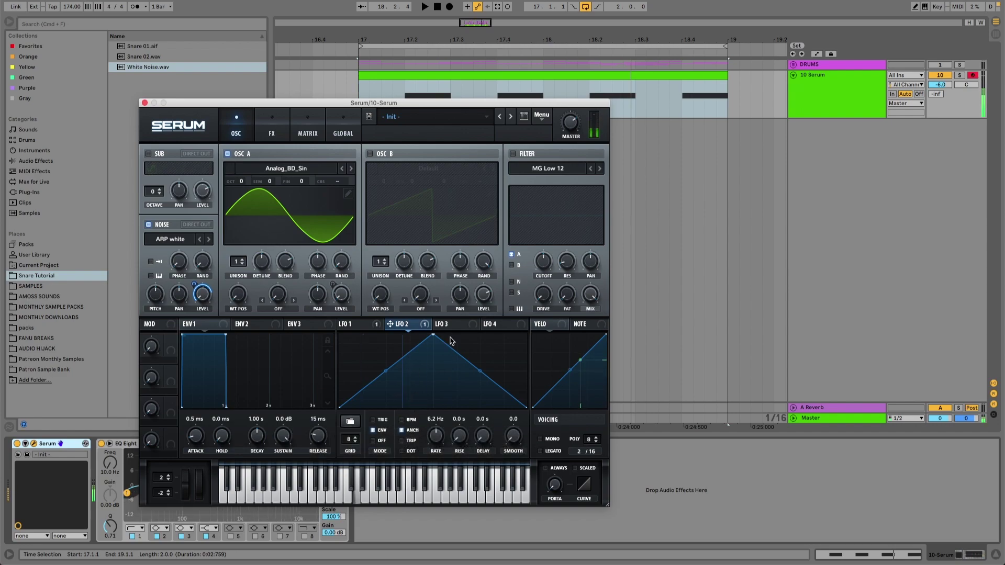
# Reshape LFO 2 into a downward ramp and add a new peak point on its falling line.
pyautogui.moveTo(433, 335); pyautogui.dragTo(360, 369)
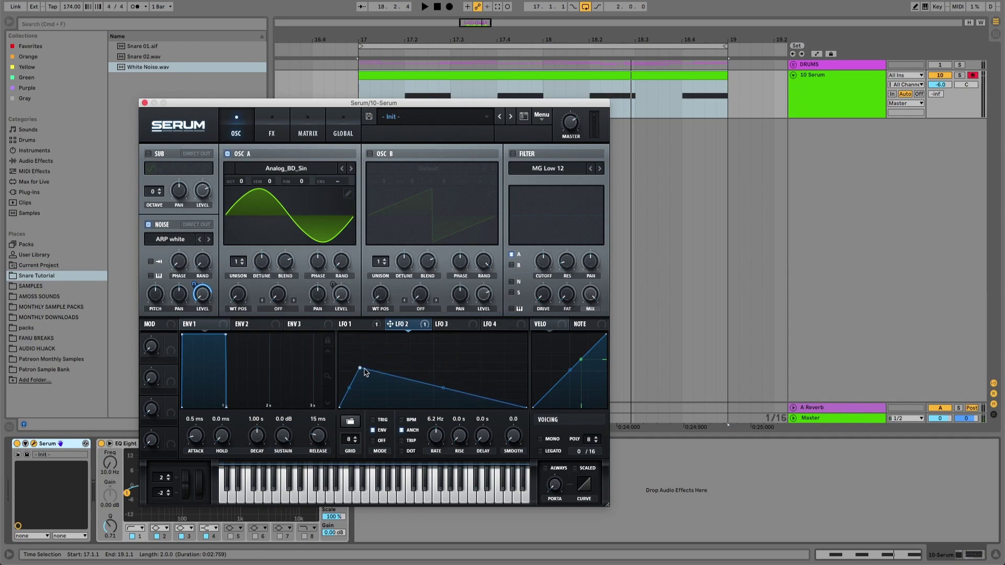
pyautogui.moveTo(360, 369); pyautogui.dragTo(321, 323)
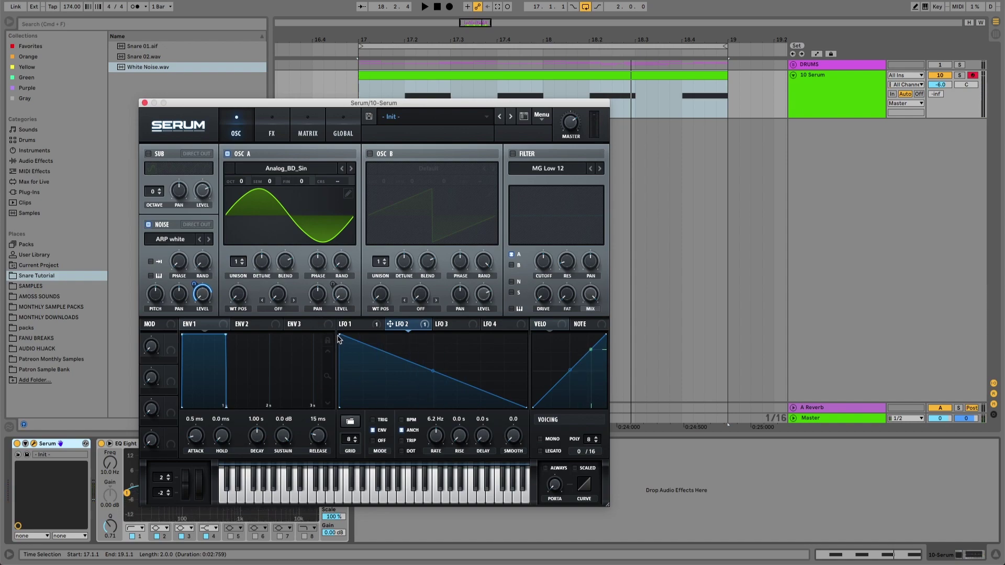
pyautogui.moveTo(339, 335); pyautogui.dragTo(360, 367)
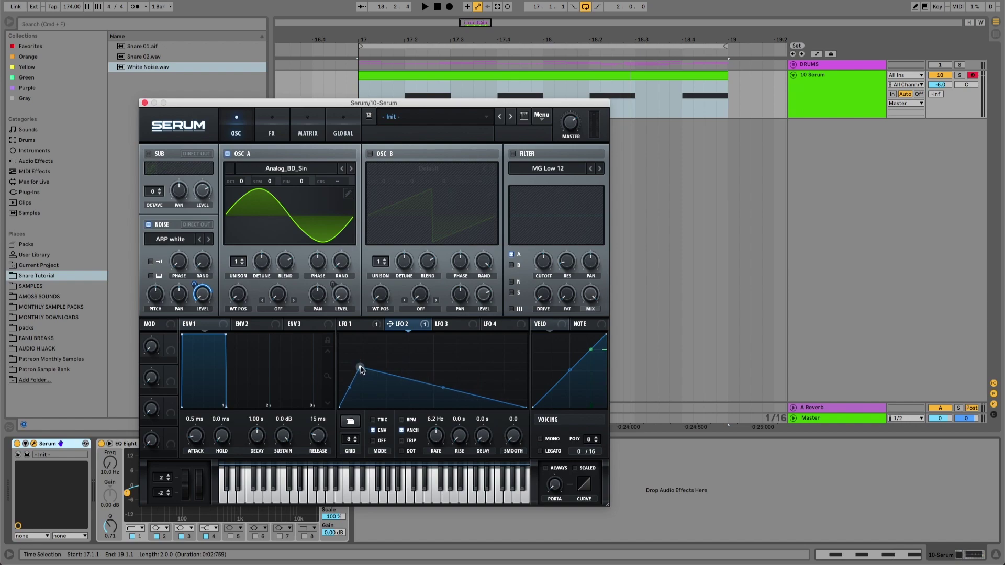
pyautogui.click(360, 326)
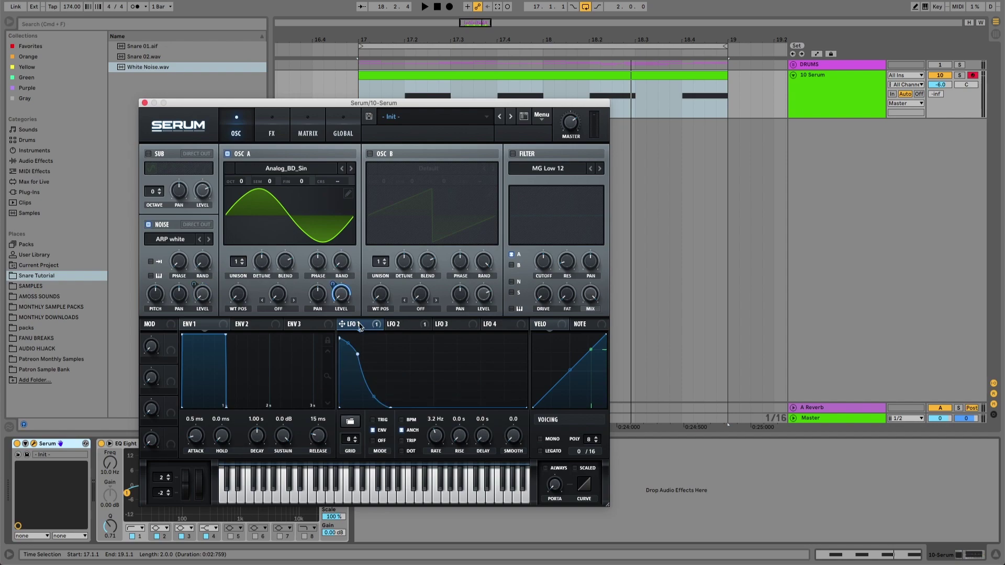
pyautogui.click(396, 325)
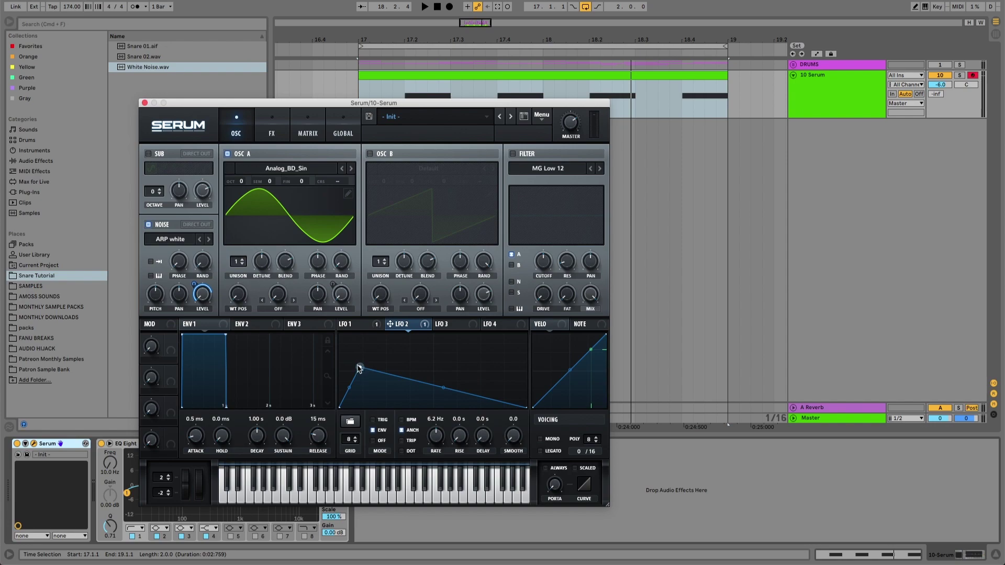
pyautogui.doubleClick(384, 375)
pyautogui.moveTo(384, 374); pyautogui.dragTo(396, 351)
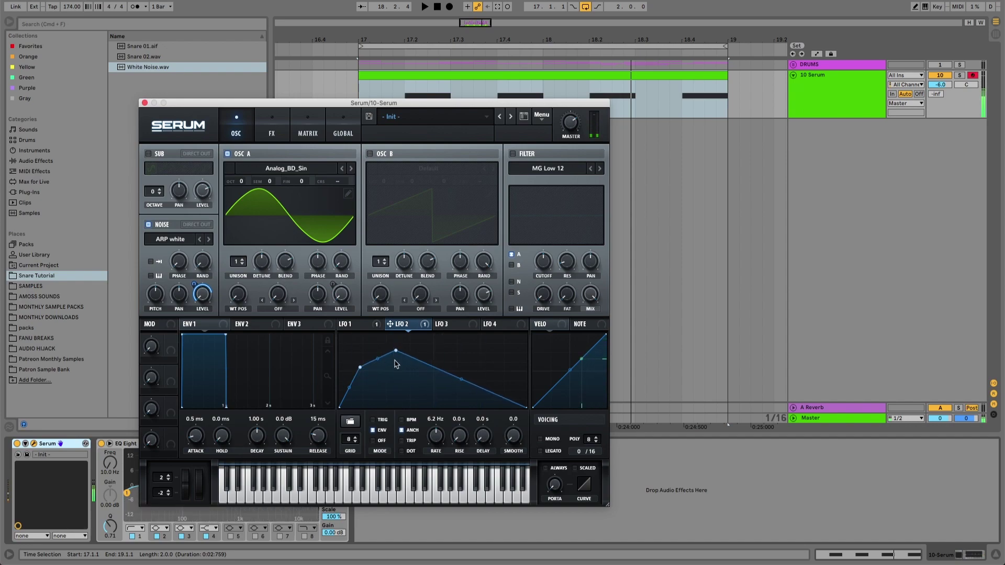
# Slow LFO 2 to 3.8 Hz, curve its fall into a concave decay and drive noise level by 76.
pyautogui.moveTo(437, 437); pyautogui.dragTo(430, 443)
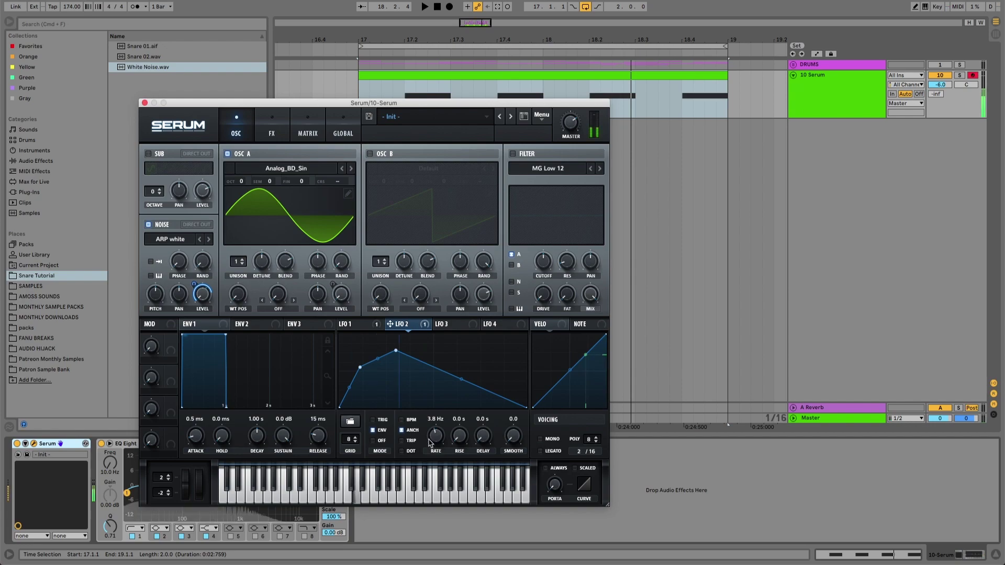
pyautogui.moveTo(359, 370); pyautogui.dragTo(350, 397)
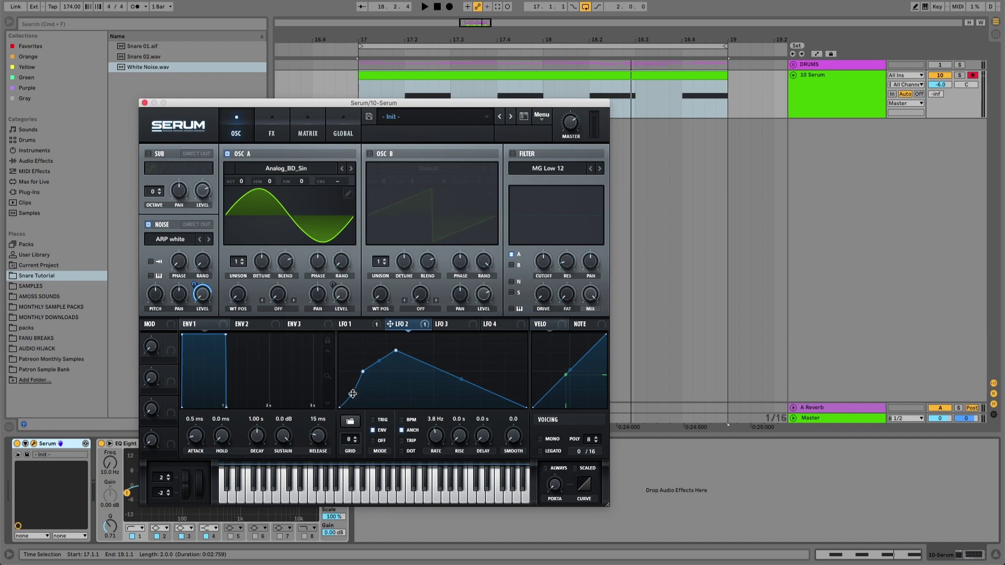
pyautogui.moveTo(395, 350); pyautogui.dragTo(384, 351)
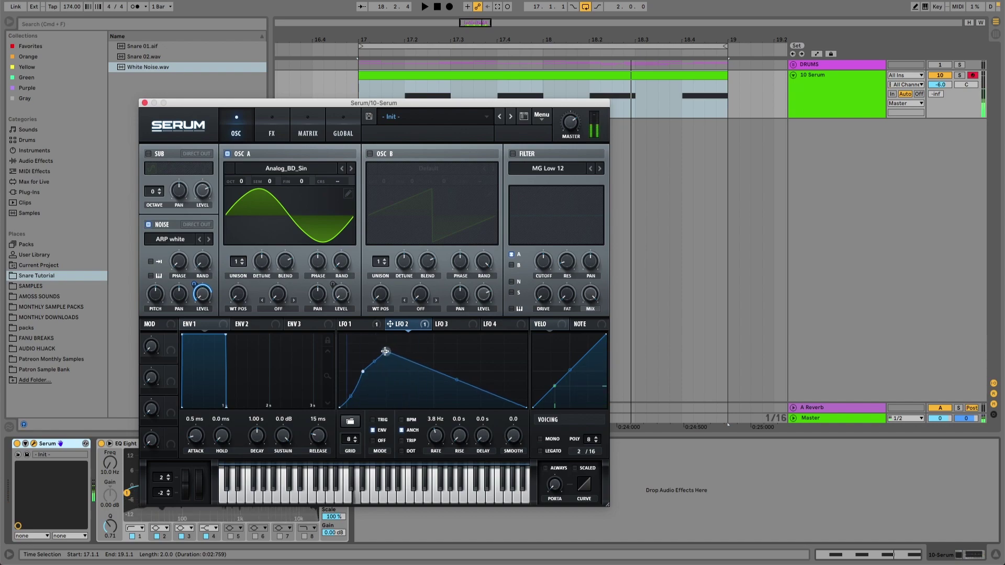
pyautogui.moveTo(453, 380); pyautogui.dragTo(482, 407)
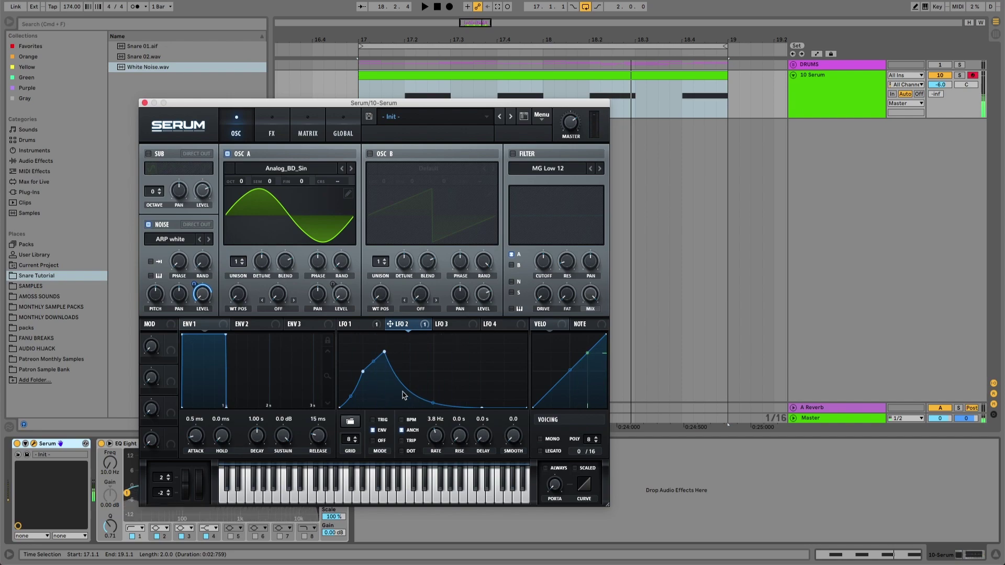
pyautogui.rightClick(396, 331)
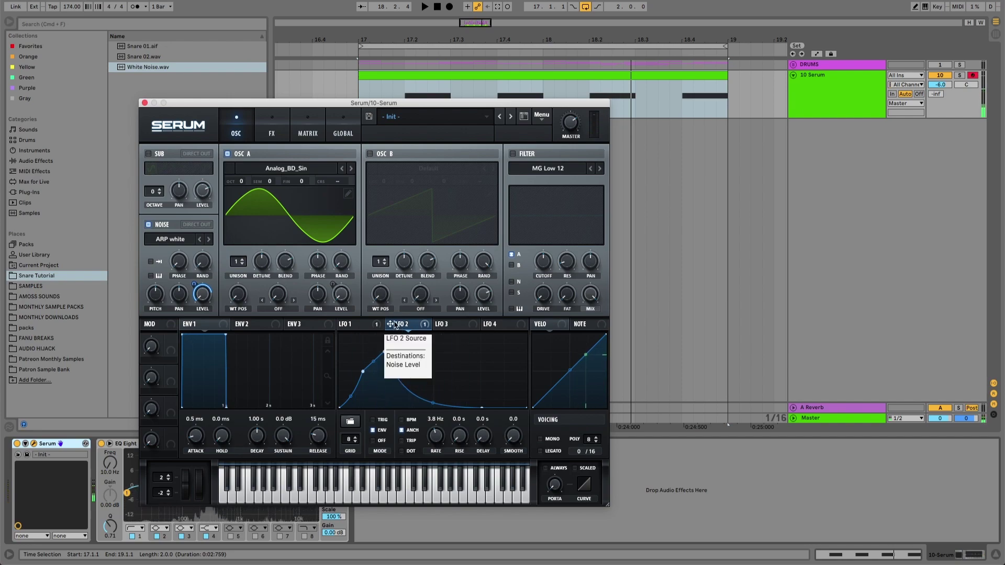
pyautogui.click(239, 294)
pyautogui.moveTo(193, 285); pyautogui.dragTo(193, 285)
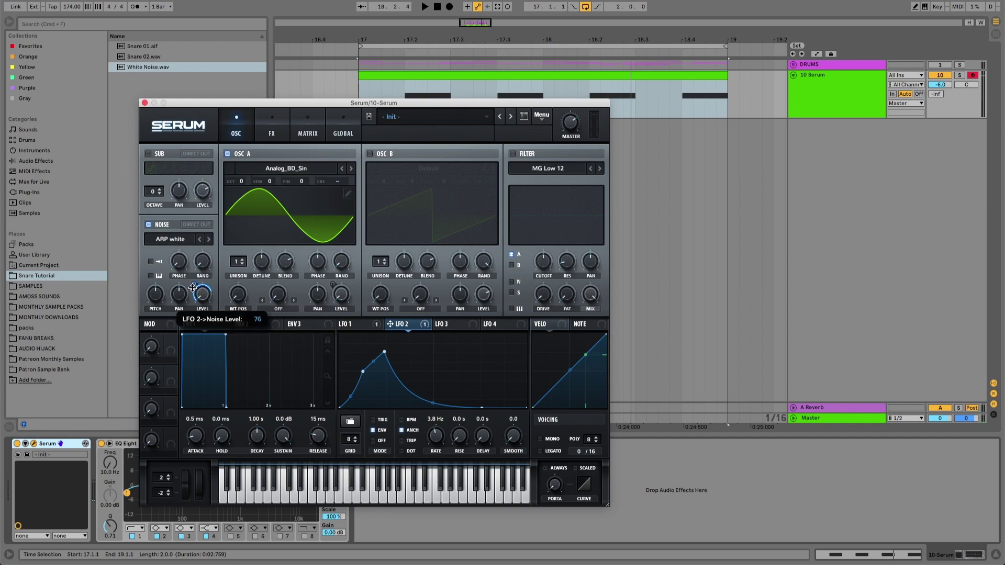
pyautogui.click(449, 325)
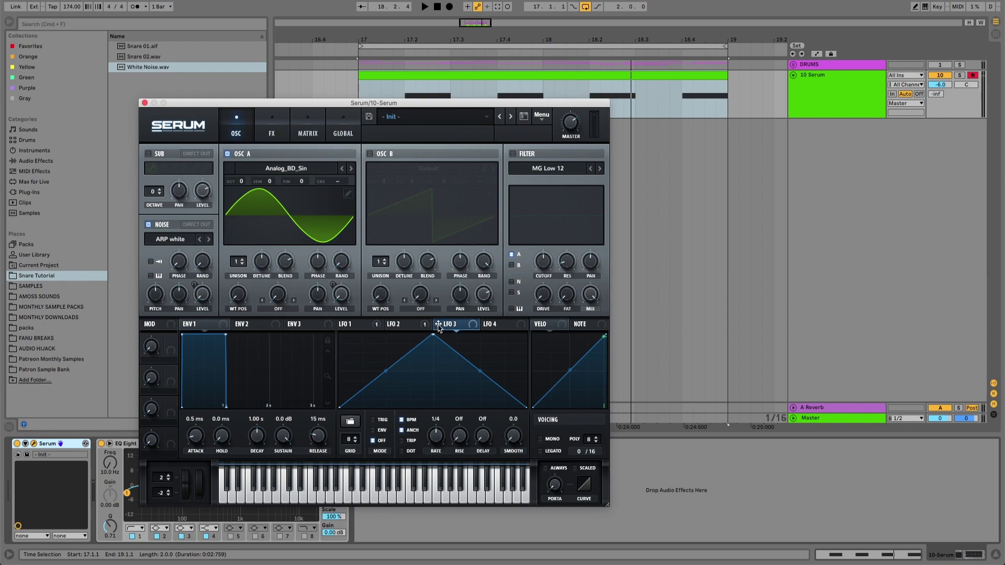
# Route LFO 3 to oscillator A's coarse pitch by 49 and bend its shape into a curved decay.
pyautogui.moveTo(439, 326); pyautogui.dragTo(335, 182)
pyautogui.rightClick(331, 180)
pyautogui.click(338, 181)
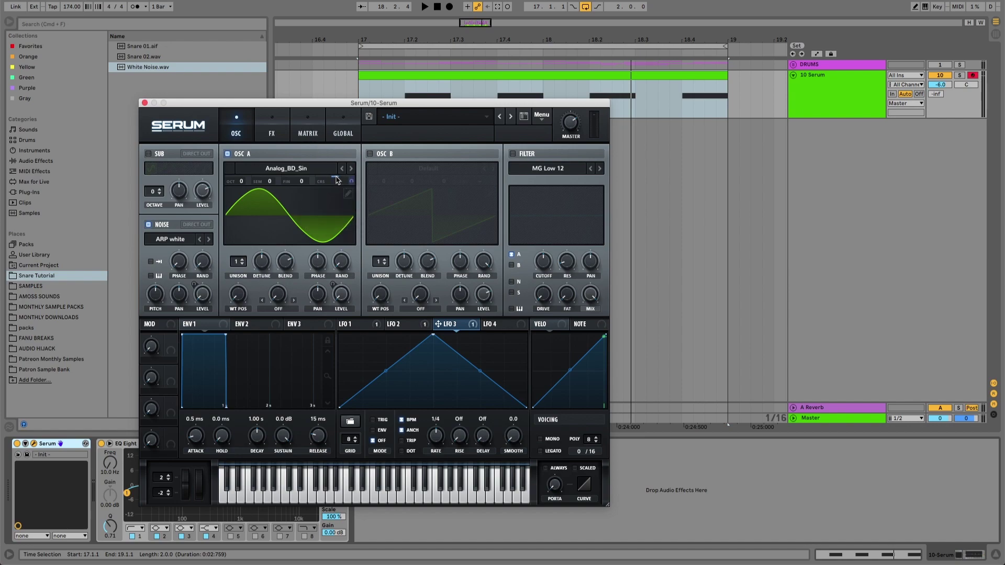
pyautogui.click(310, 129)
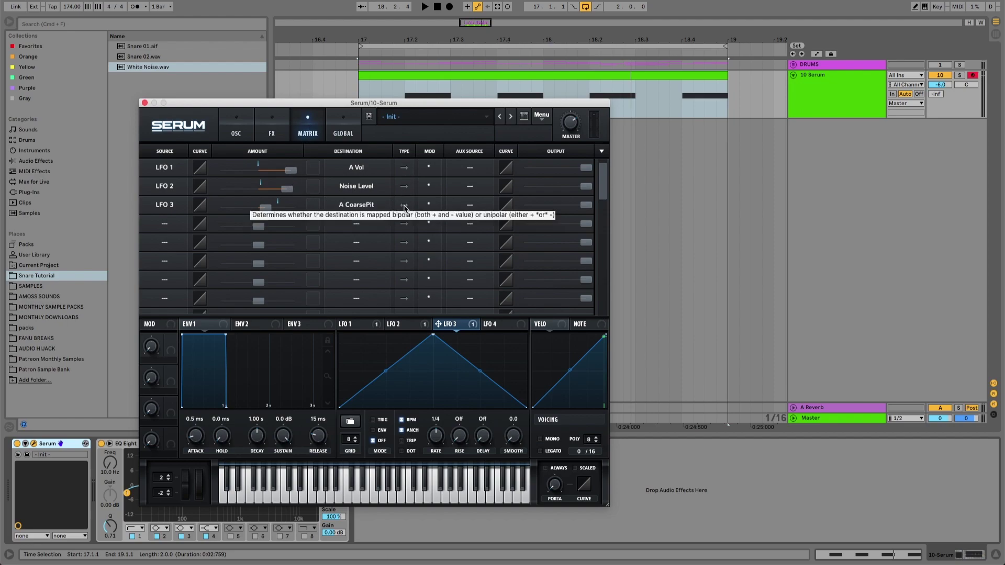
pyautogui.click(247, 135)
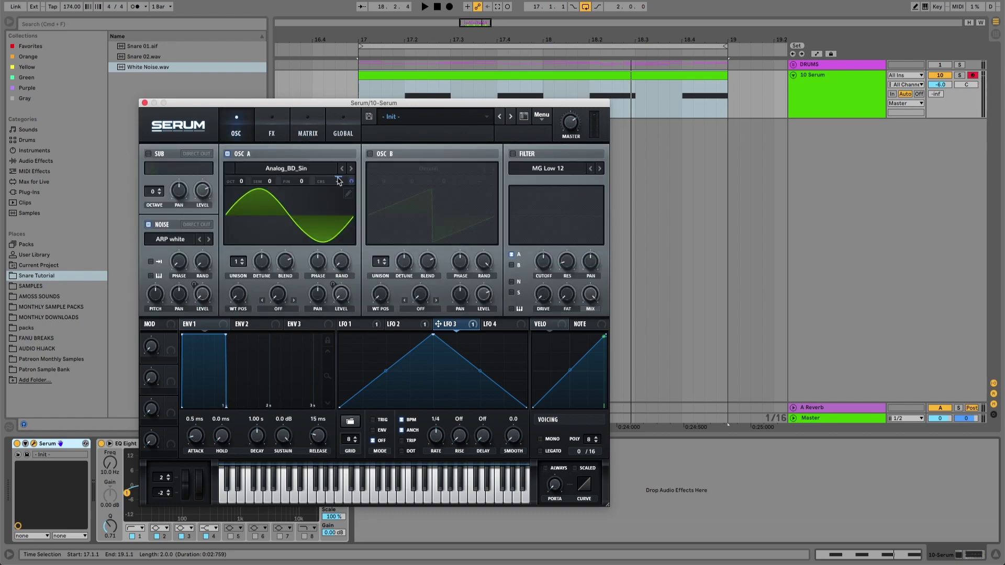
pyautogui.moveTo(352, 181); pyautogui.dragTo(355, 151)
pyautogui.moveTo(433, 338); pyautogui.dragTo(341, 335)
pyautogui.moveTo(433, 372); pyautogui.dragTo(429, 385)
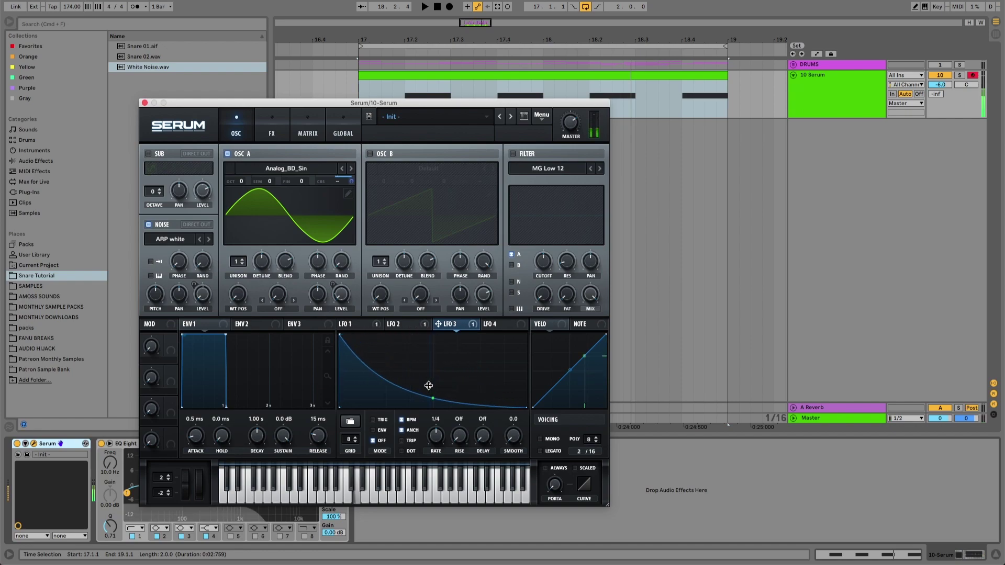
# Switch LFO 3 to ENV mode, free-running at 28.7 Hz with a very steep decay.
pyautogui.click(372, 430)
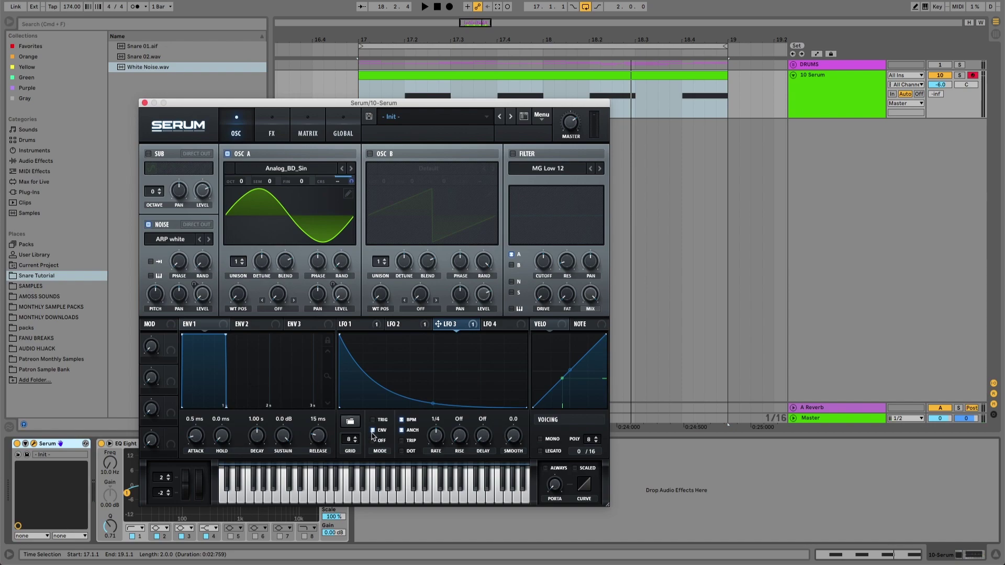
pyautogui.click(402, 420)
pyautogui.moveTo(419, 405); pyautogui.dragTo(378, 413)
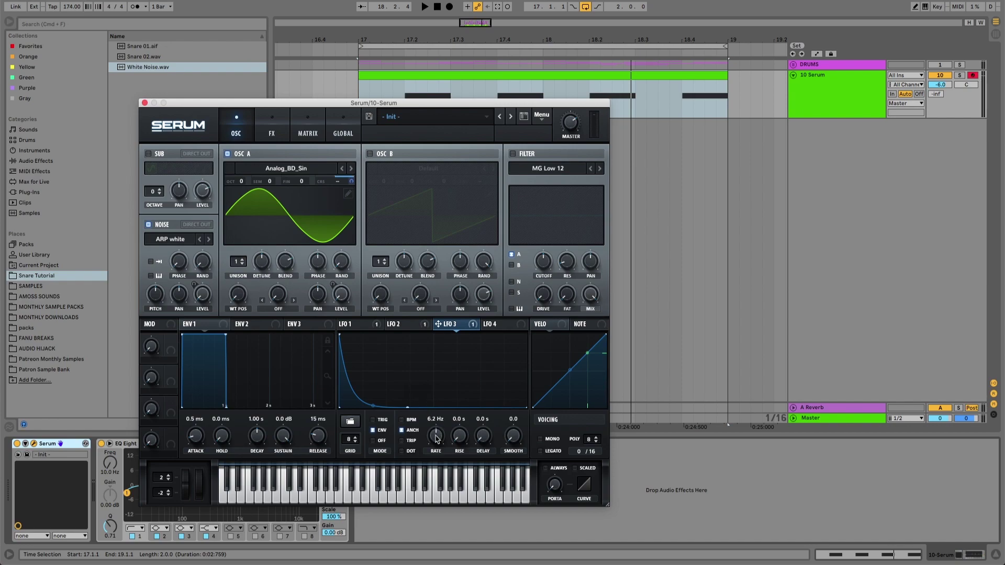
pyautogui.moveTo(437, 439); pyautogui.dragTo(436, 409)
pyautogui.moveTo(437, 438); pyautogui.dragTo(438, 436)
pyautogui.moveTo(570, 124)
# Set LFO 3's coarse-pitch modulation amount on oscillator A to 98 in the matrix.
pyautogui.click(305, 126)
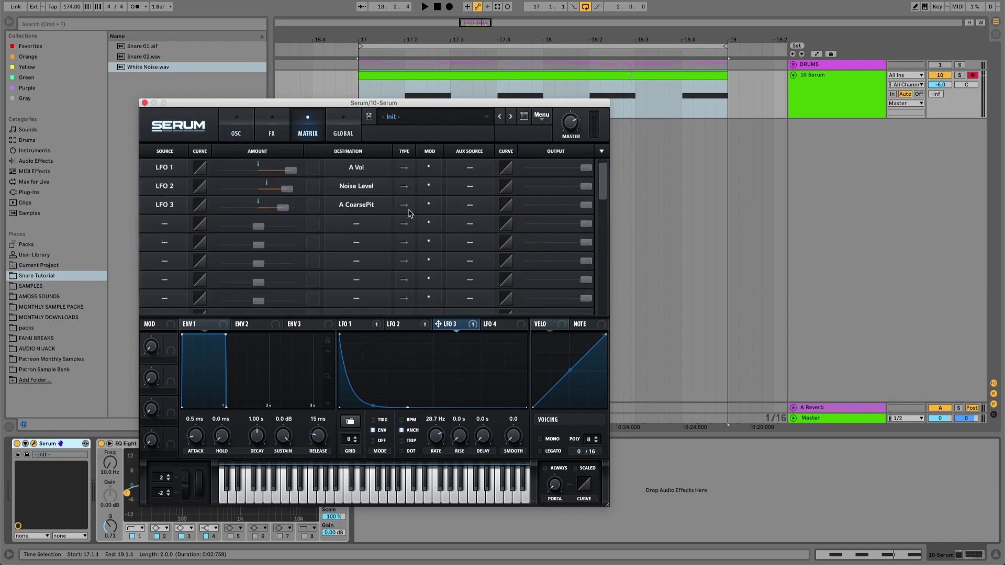
pyautogui.moveTo(587, 206)
pyautogui.mouseDown()
pyautogui.moveTo(513, 206)
pyautogui.moveTo(587, 207)
pyautogui.moveTo(571, 208)
pyautogui.mouseUp()
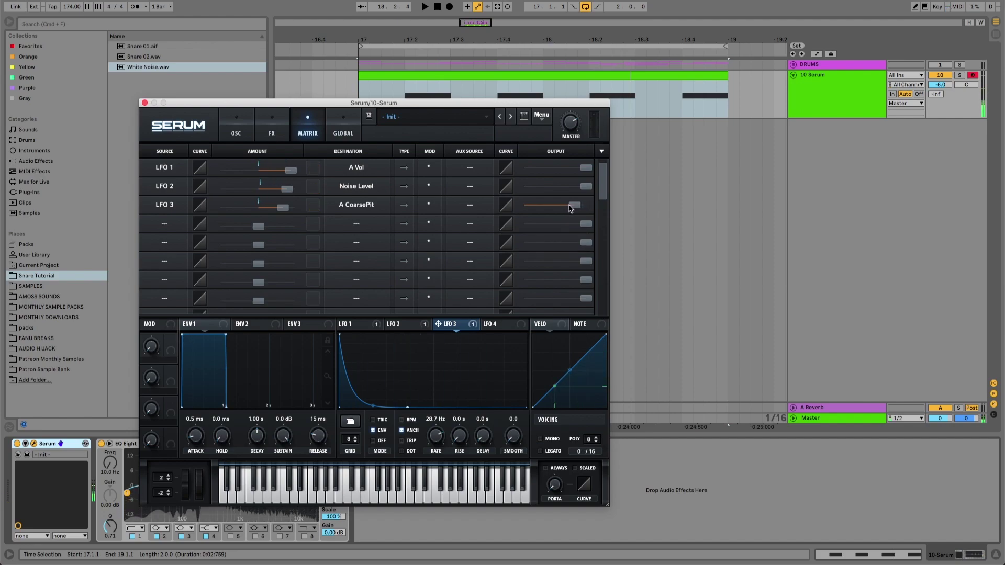
pyautogui.click(240, 134)
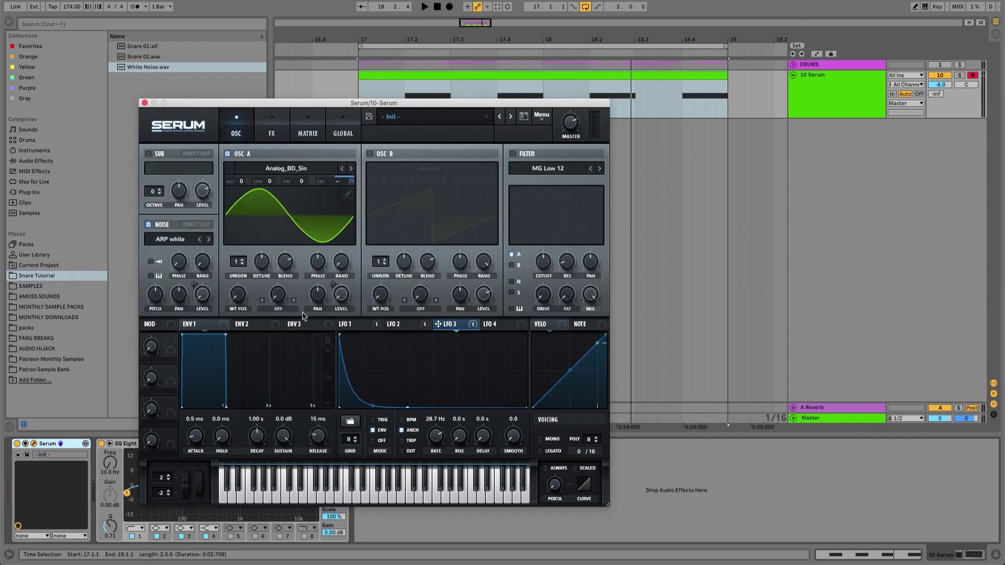
# Route LFO 4 to the Noise pitch knob with a modulation amount of 30.
pyautogui.click(497, 324)
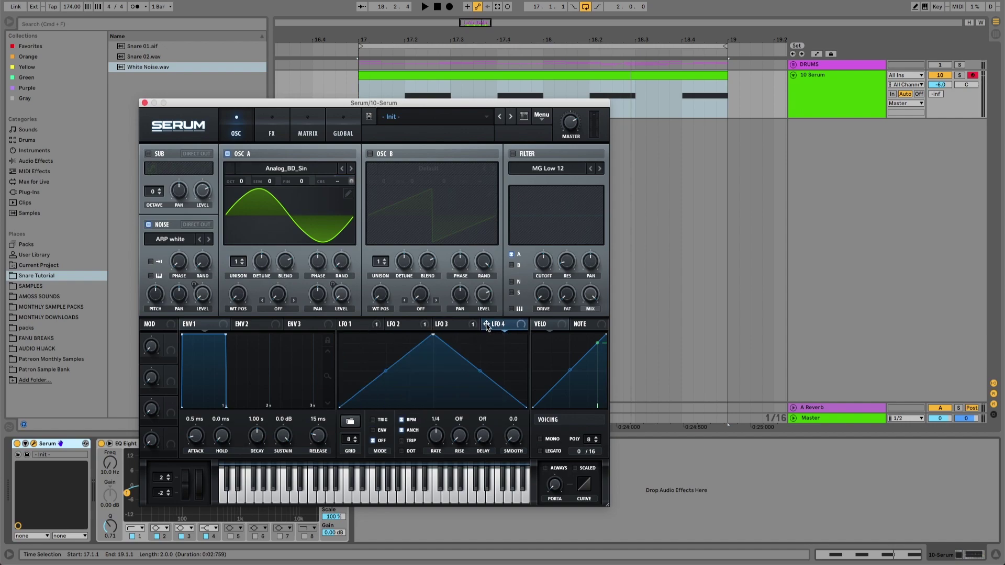
pyautogui.moveTo(487, 324); pyautogui.dragTo(156, 299)
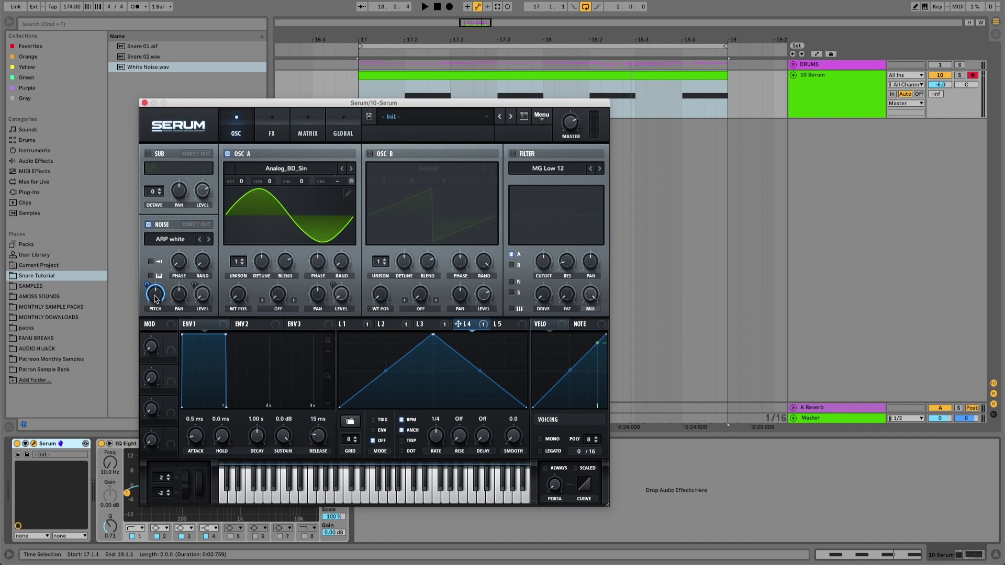
pyautogui.click(306, 134)
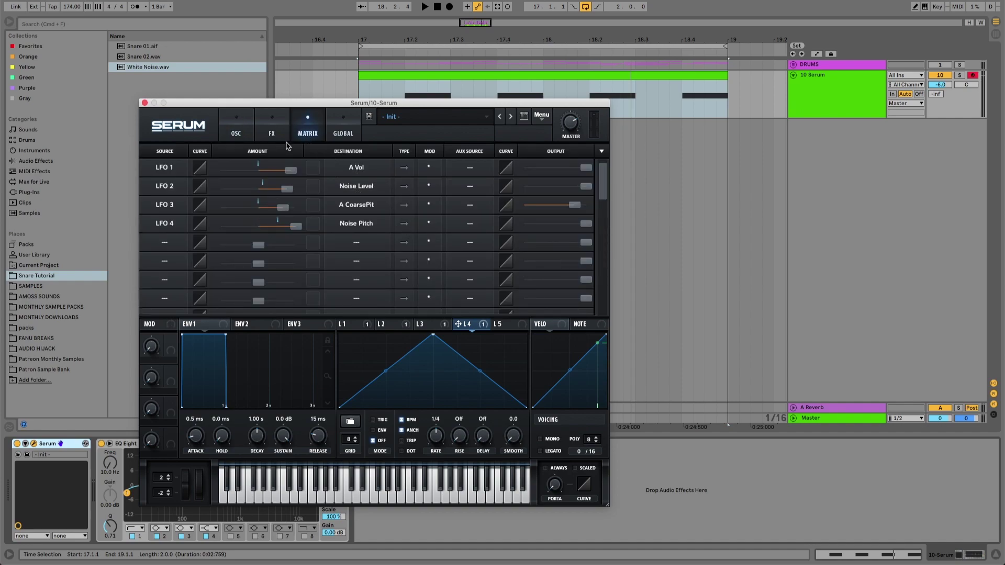
pyautogui.click(241, 125)
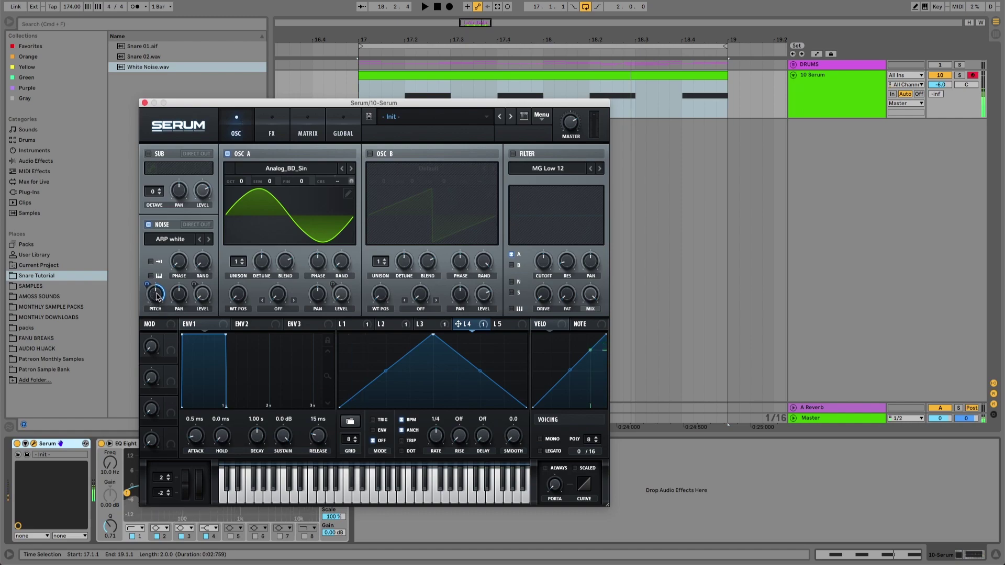
pyautogui.moveTo(149, 287); pyautogui.dragTo(147, 316)
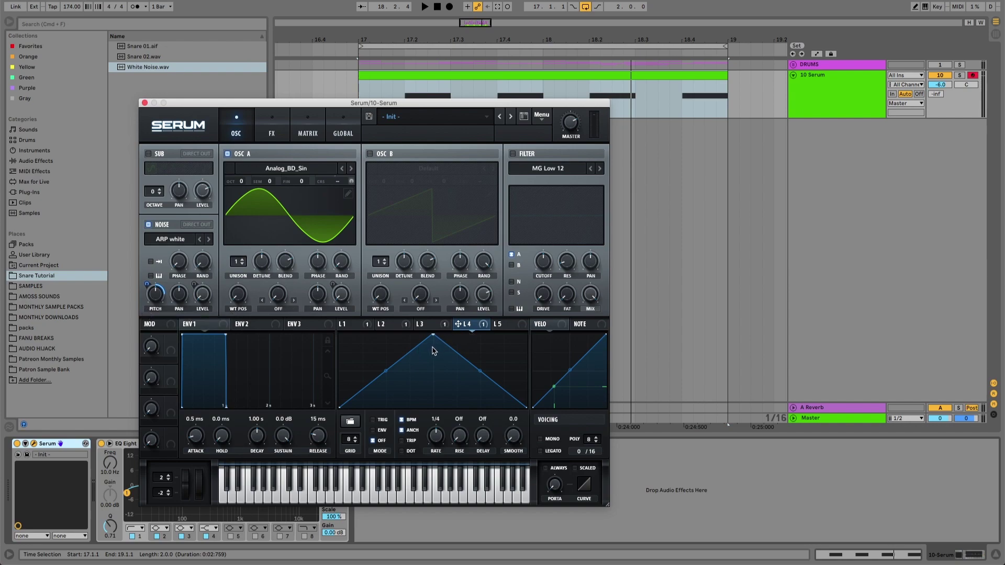
# Reshape LFO 4 into a convex downward decay and lower one point on LFO 2.
pyautogui.moveTo(432, 338); pyautogui.dragTo(320, 319)
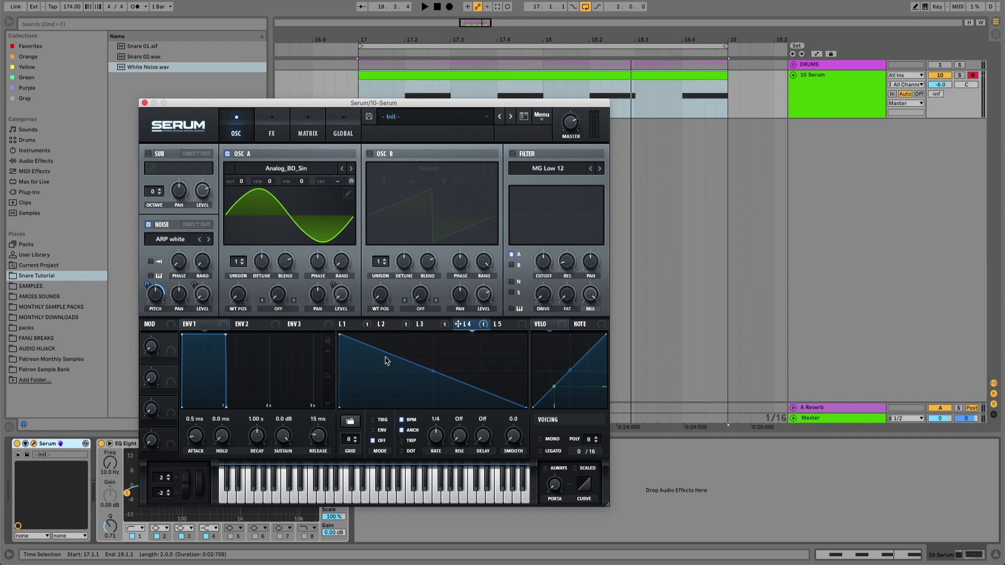
pyautogui.moveTo(455, 382); pyautogui.dragTo(397, 383)
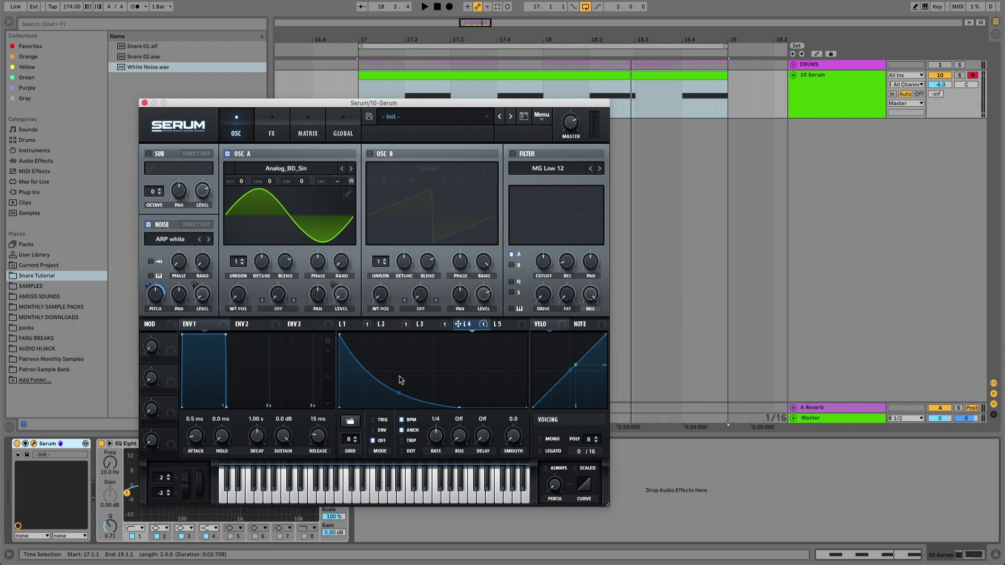
pyautogui.moveTo(397, 397); pyautogui.dragTo(395, 394)
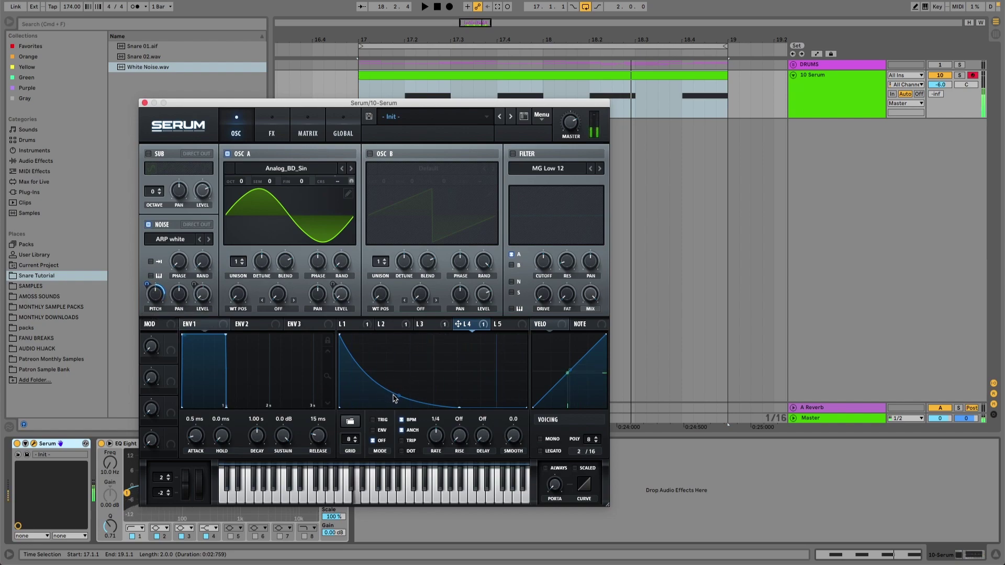
pyautogui.moveTo(399, 396)
pyautogui.mouseDown()
pyautogui.moveTo(397, 365)
pyautogui.moveTo(399, 392)
pyautogui.mouseUp()
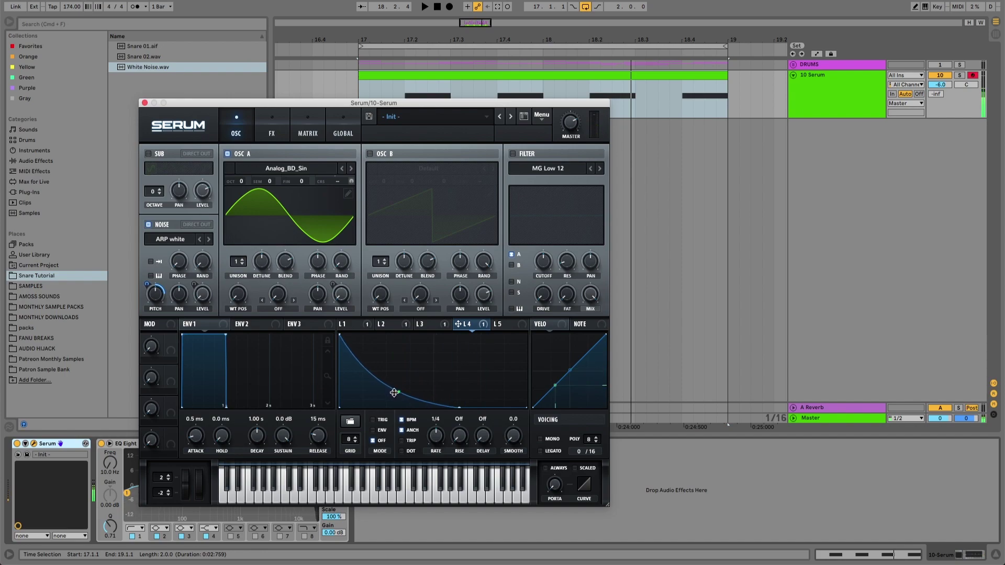
pyautogui.click(388, 324)
pyautogui.moveTo(361, 376); pyautogui.dragTo(365, 375)
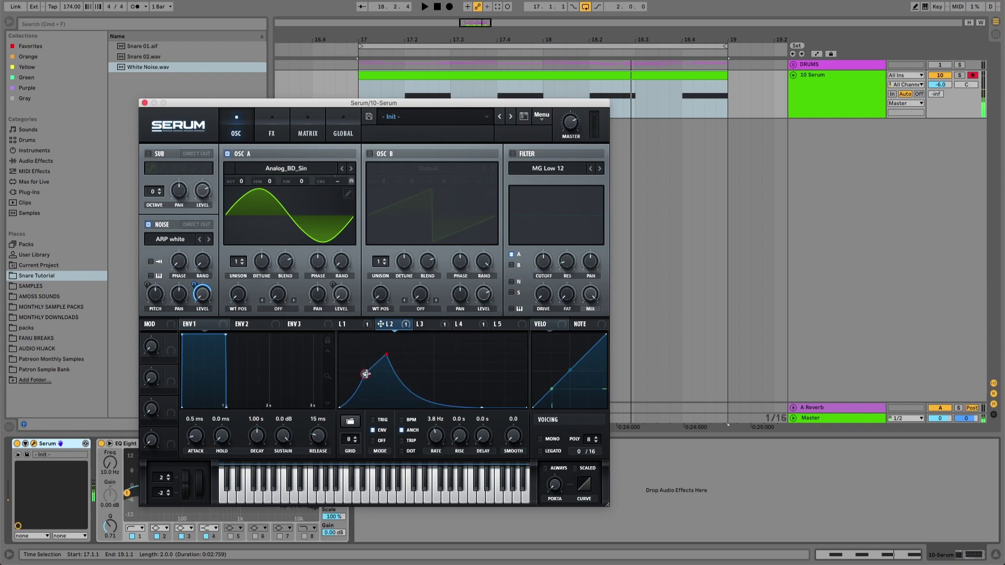
# Enable Serum's EQ and make its high band a 3.2 dB peak.
pyautogui.click(507, 326)
pyautogui.click(275, 126)
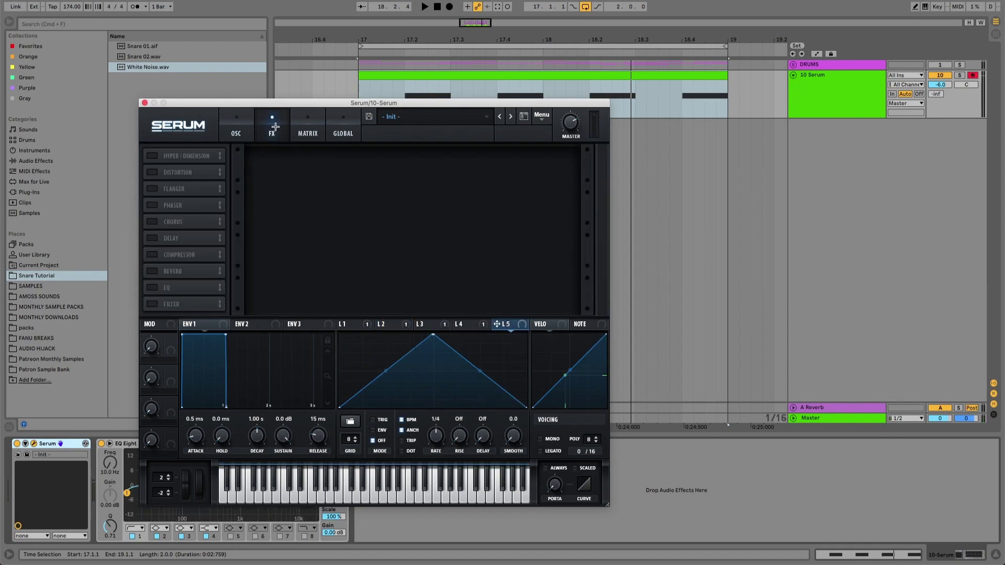
pyautogui.click(152, 288)
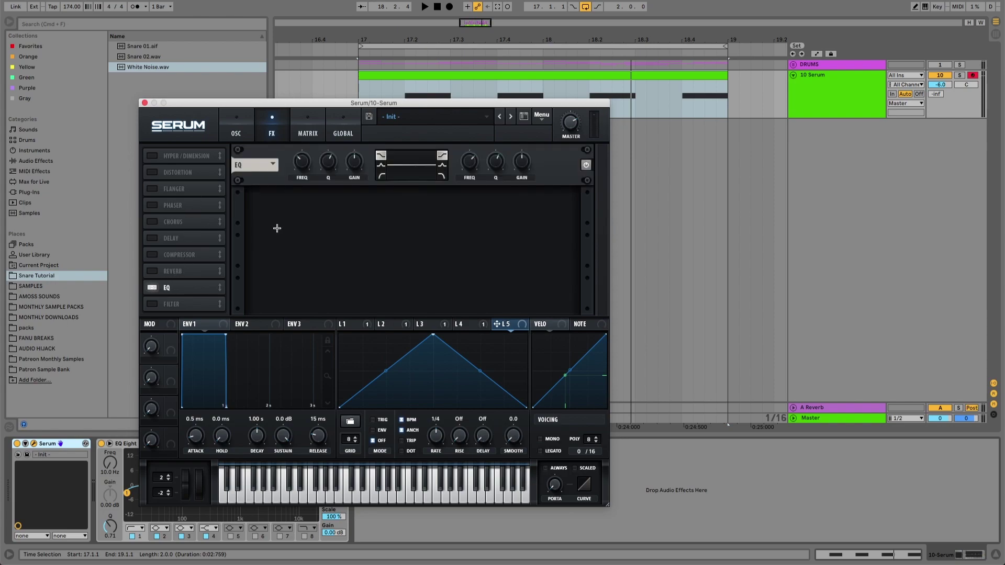
pyautogui.click(443, 165)
pyautogui.moveTo(523, 167); pyautogui.dragTo(497, 178)
# Route LFO 5 to the high EQ band frequency and shape it into an exponential decay.
pyautogui.moveTo(498, 325); pyautogui.dragTo(464, 172)
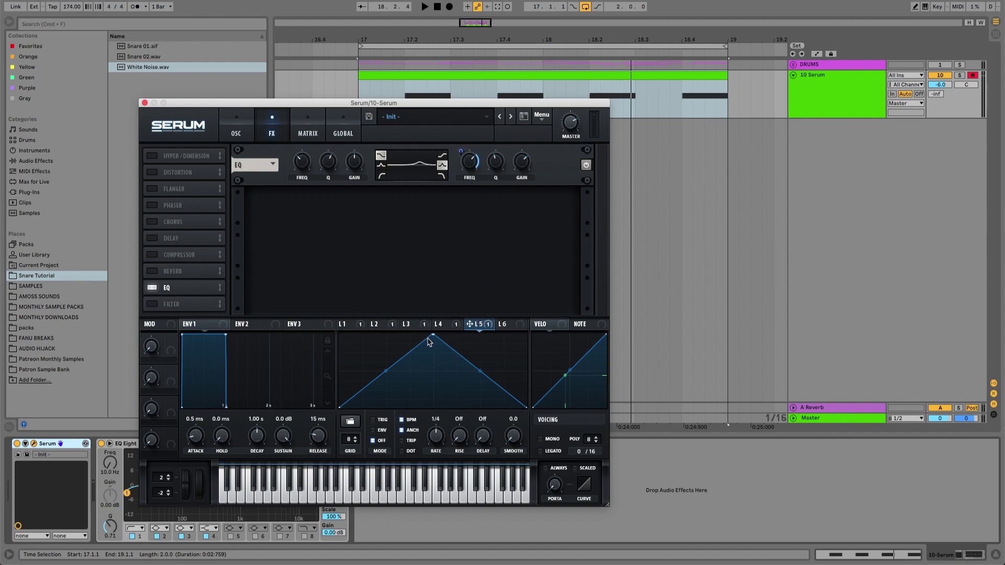
pyautogui.moveTo(434, 335); pyautogui.dragTo(343, 331)
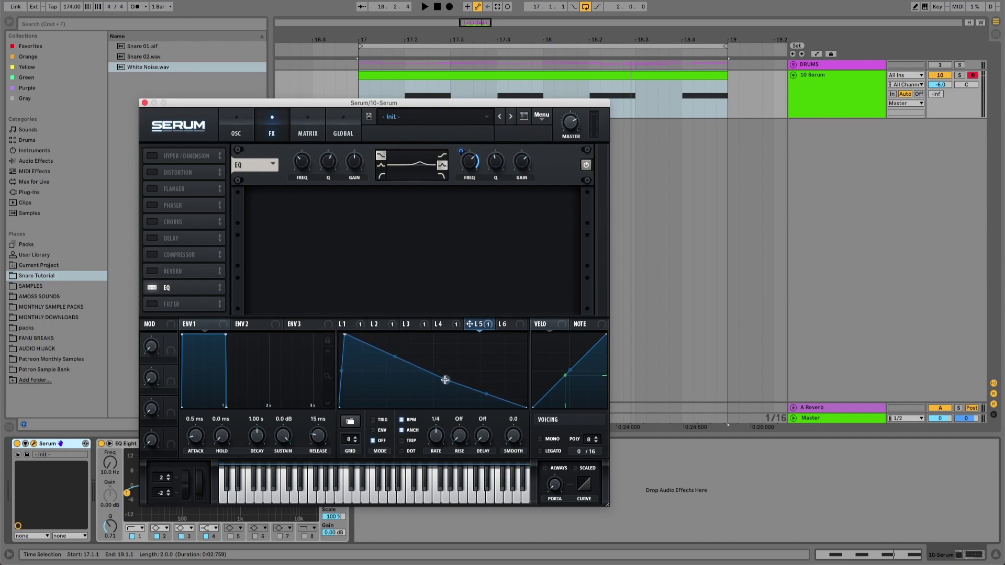
pyautogui.moveTo(436, 371); pyautogui.dragTo(429, 389)
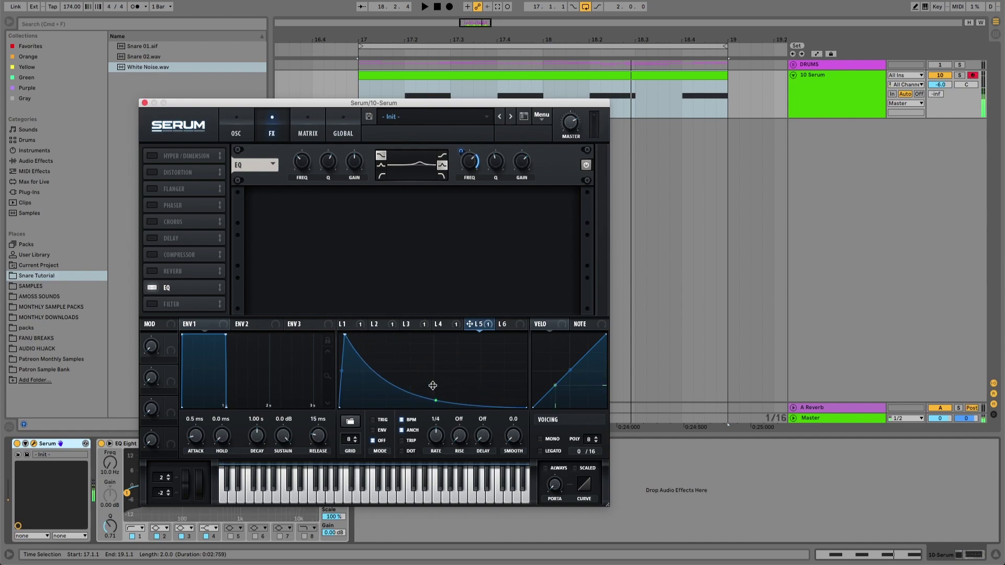
# Free LFO 5's rate at 16.2 Hz and centre the high EQ band near 2254 Hz.
pyautogui.click(402, 420)
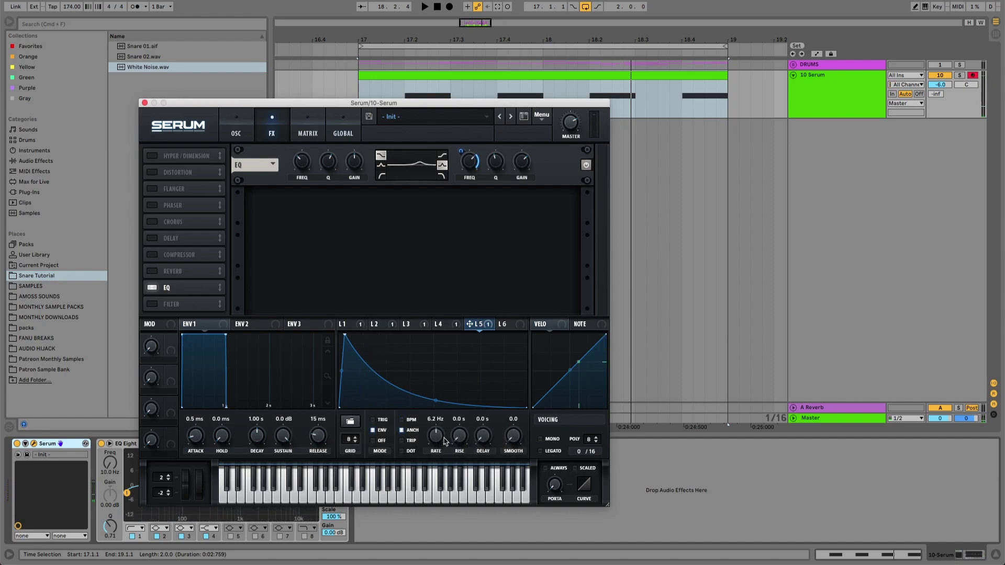
pyautogui.moveTo(435, 441); pyautogui.dragTo(436, 420)
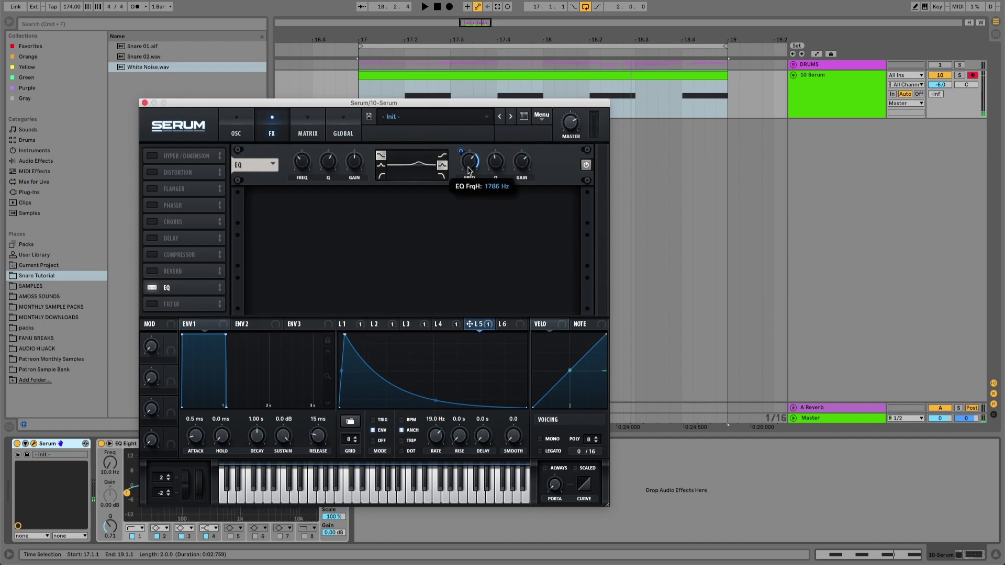
pyautogui.moveTo(461, 155)
pyautogui.mouseDown()
pyautogui.moveTo(467, 165)
pyautogui.moveTo(466, 146)
pyautogui.moveTo(461, 154)
pyautogui.mouseUp()
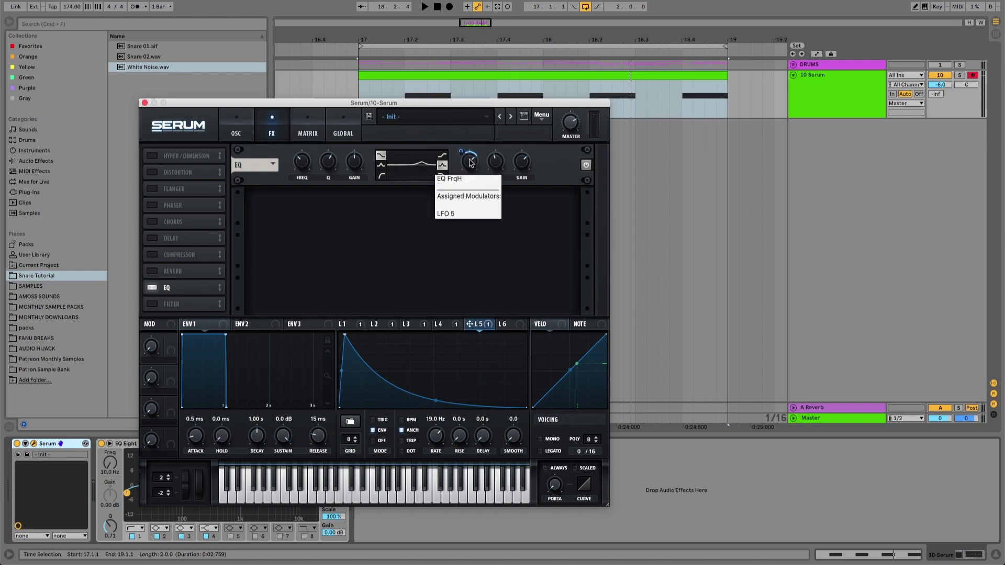
pyautogui.moveTo(471, 162); pyautogui.dragTo(470, 167)
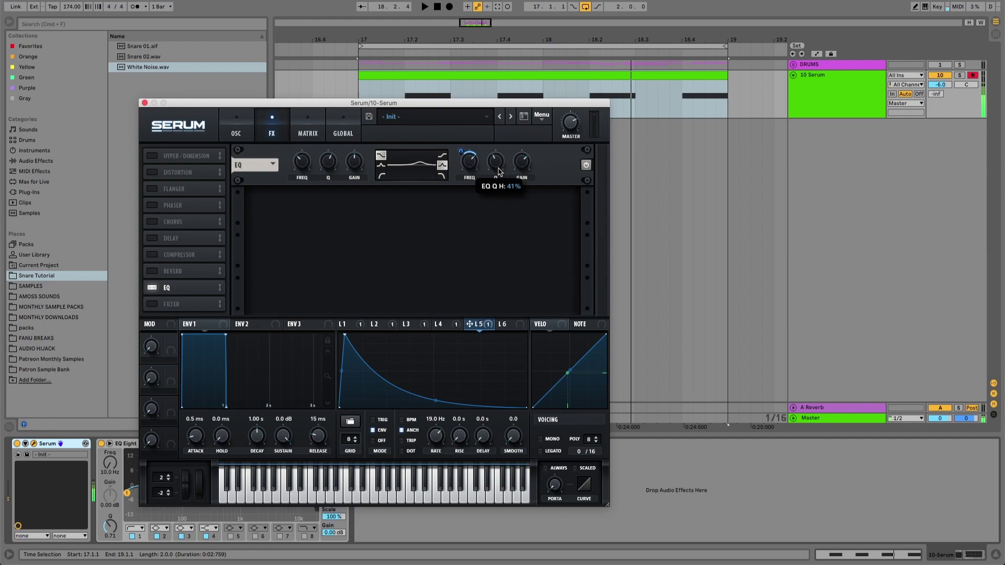
# Narrow the high EQ band into a taller peak and lower its gain to 8.5 dB.
pyautogui.moveTo(499, 172); pyautogui.dragTo(497, 163)
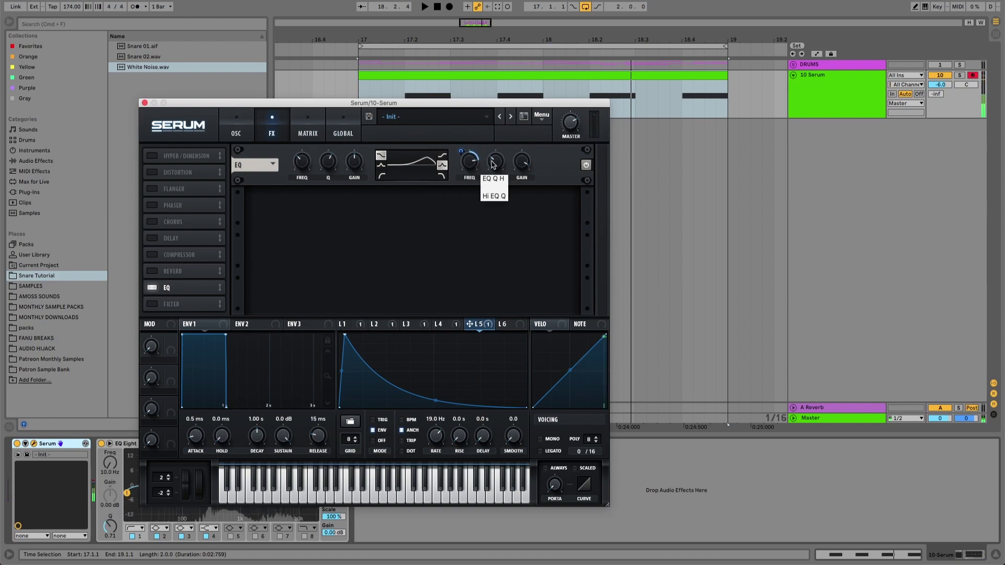
pyautogui.moveTo(524, 176)
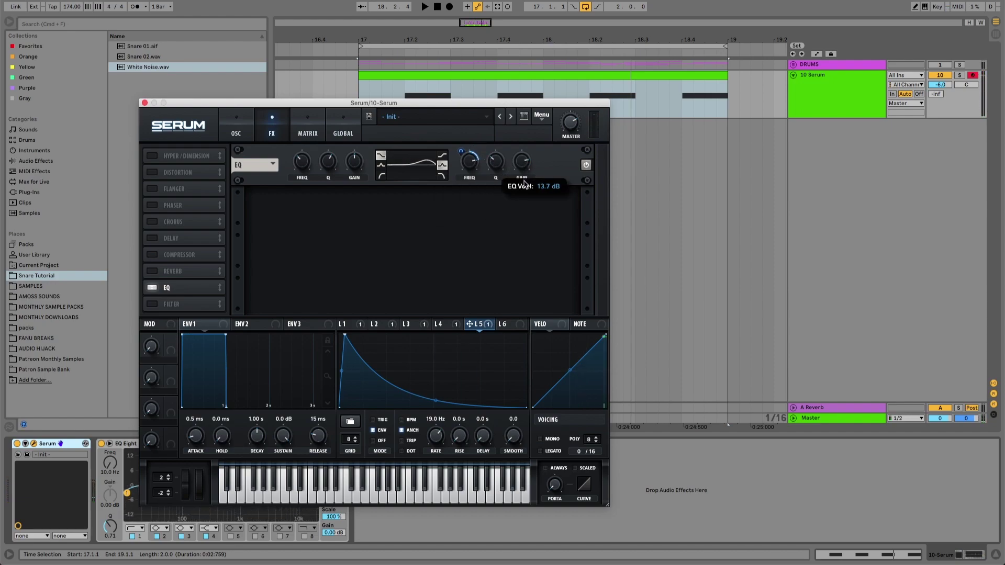
pyautogui.moveTo(525, 183); pyautogui.dragTo(527, 198)
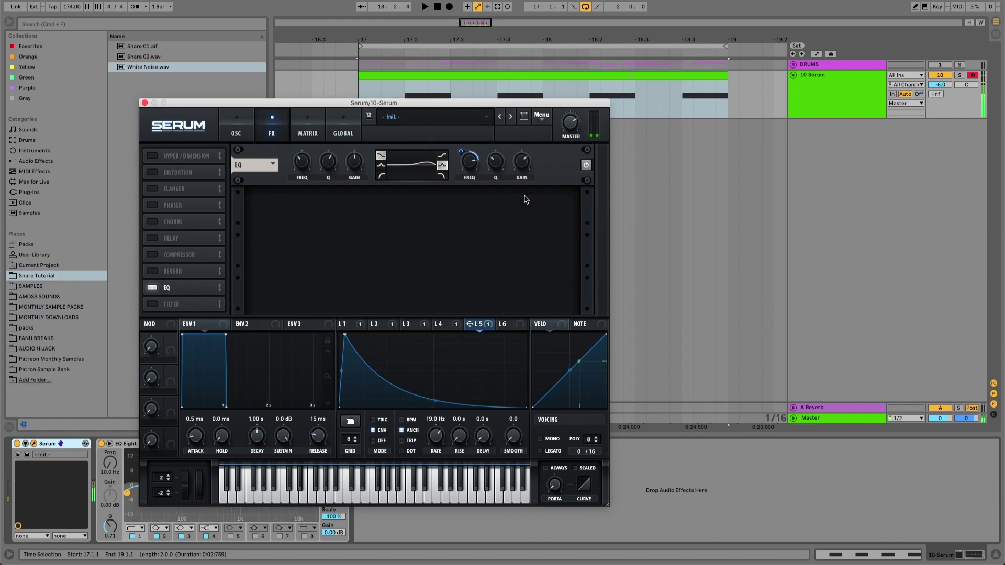
pyautogui.click(444, 325)
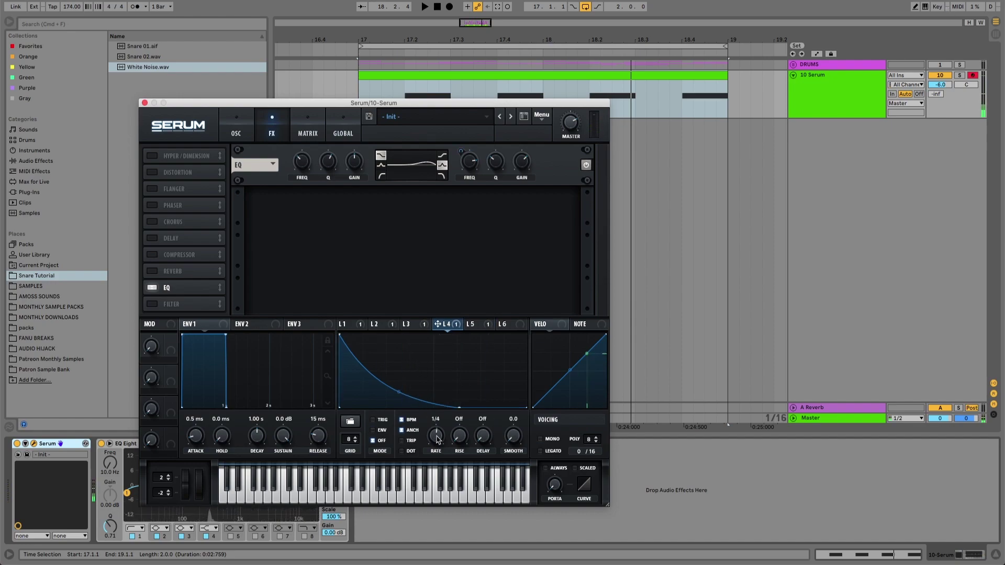
# Unsync LFO 4 from the tempo and set its rate to 7.5 Hz.
pyautogui.click(402, 420)
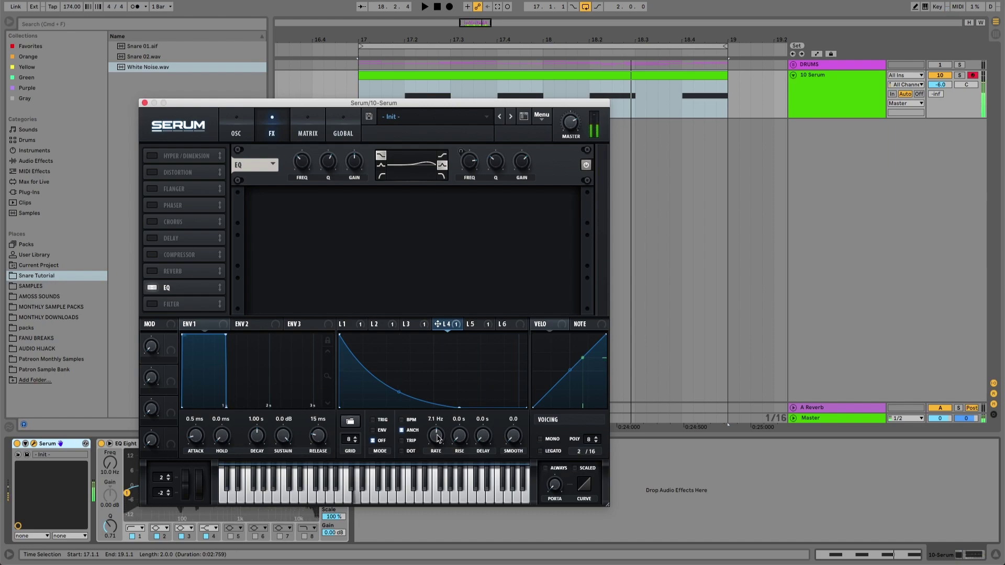
pyautogui.moveTo(439, 439); pyautogui.dragTo(438, 437)
pyautogui.click(242, 131)
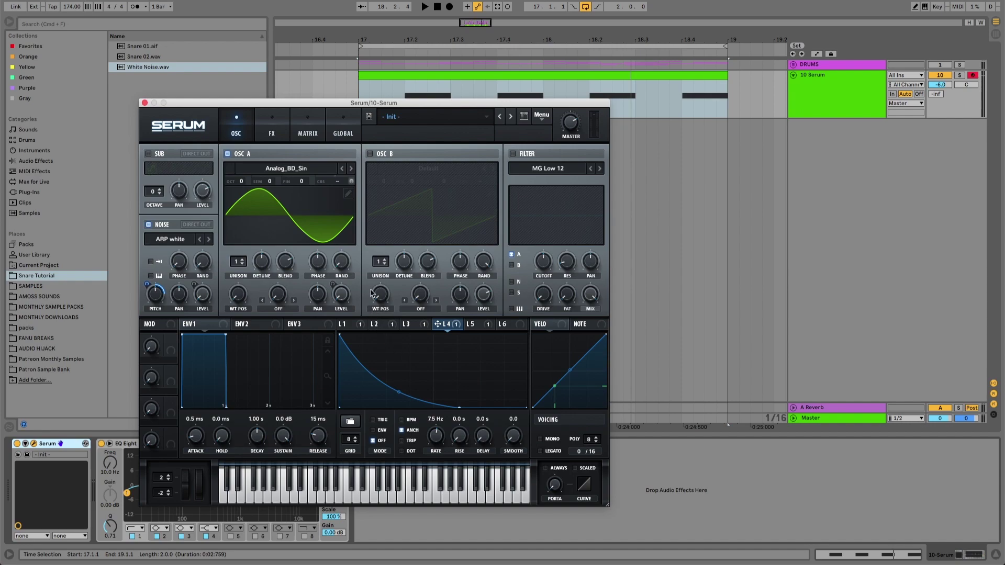
pyautogui.click(272, 131)
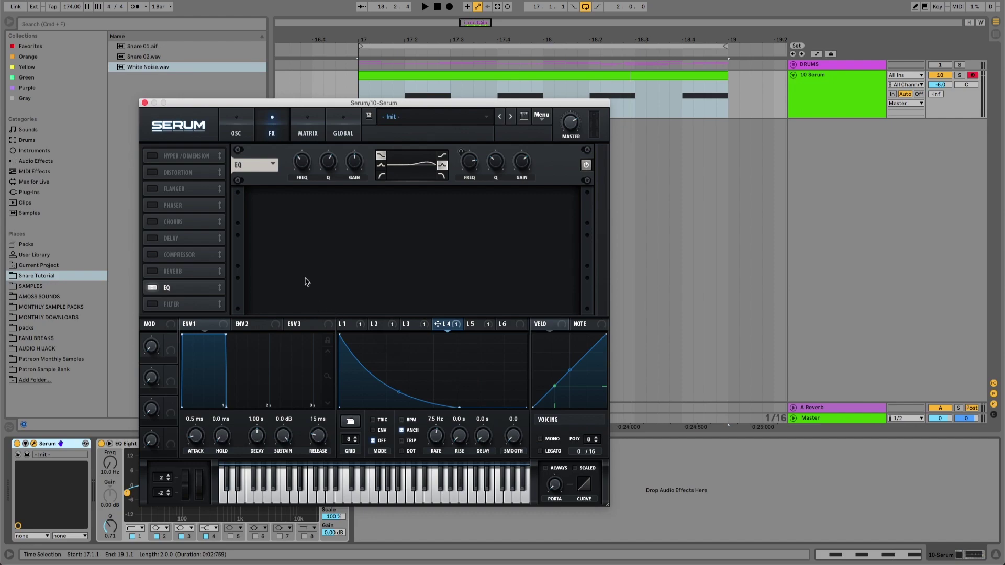
pyautogui.click(243, 129)
pyautogui.click(271, 131)
pyautogui.click(241, 133)
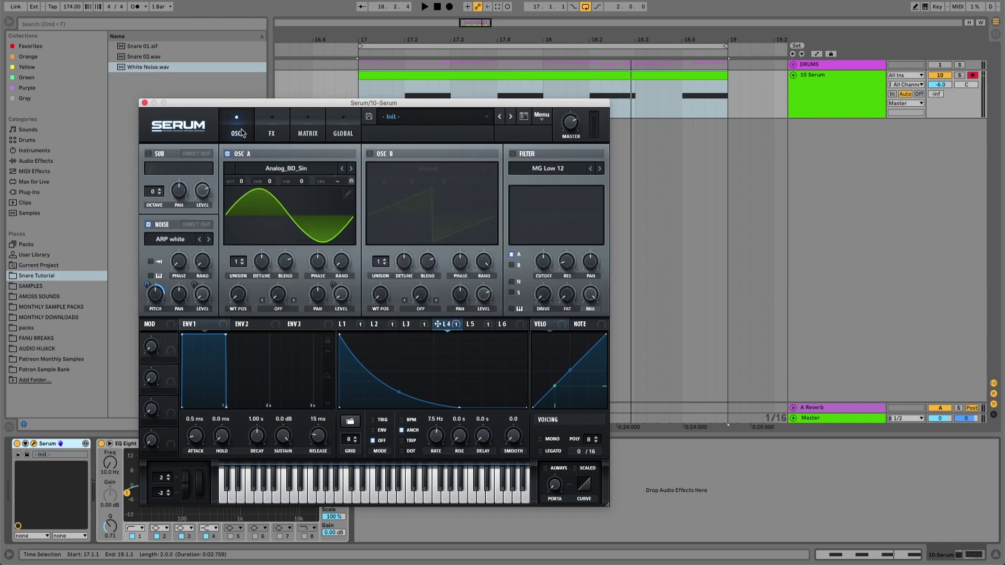
pyautogui.click(374, 324)
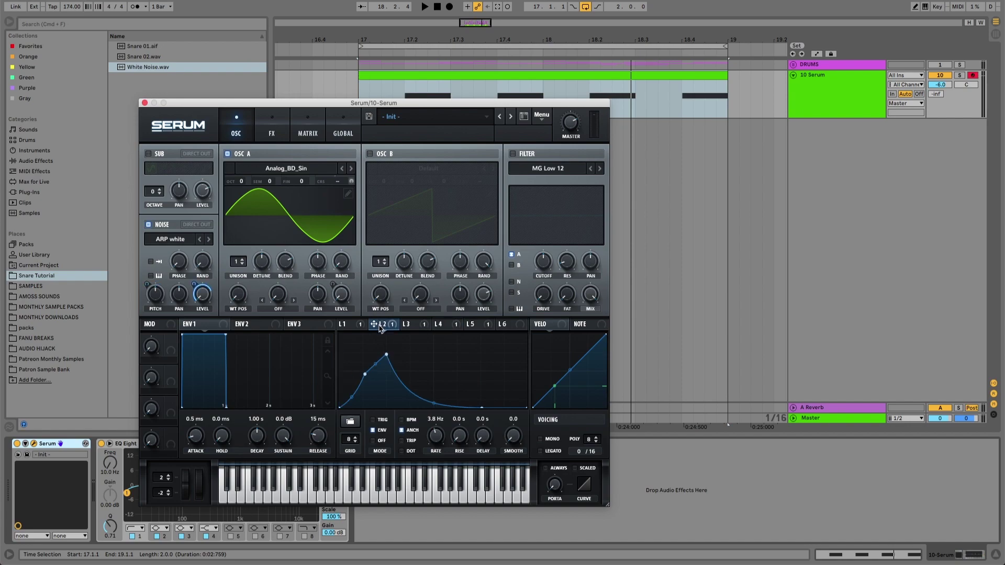
pyautogui.click(356, 325)
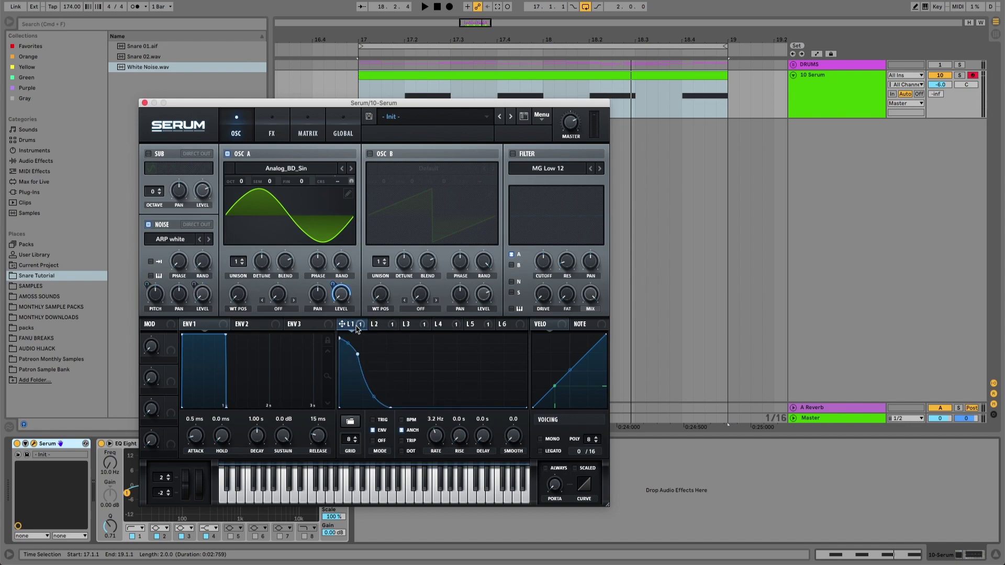
pyautogui.click(413, 324)
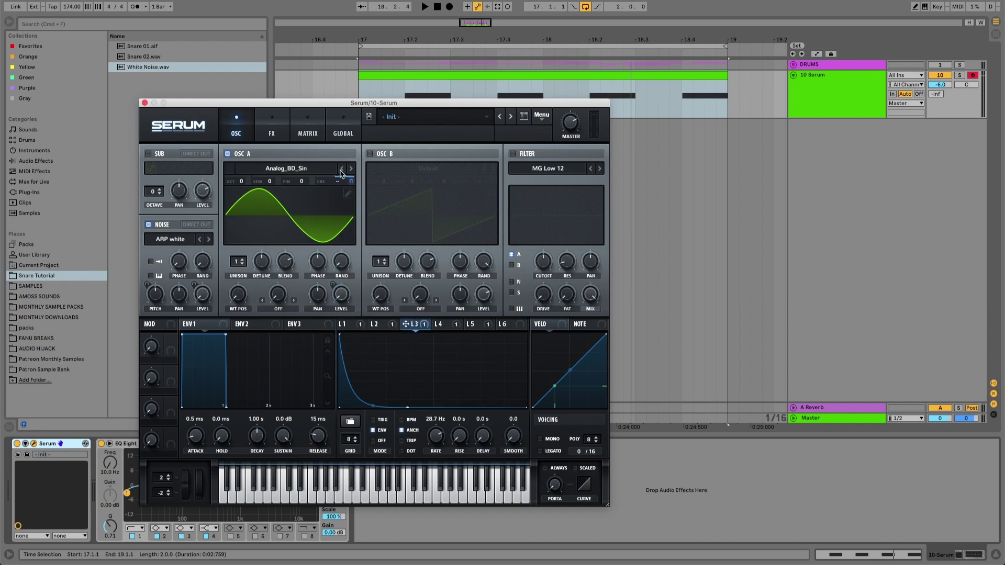
pyautogui.click(278, 131)
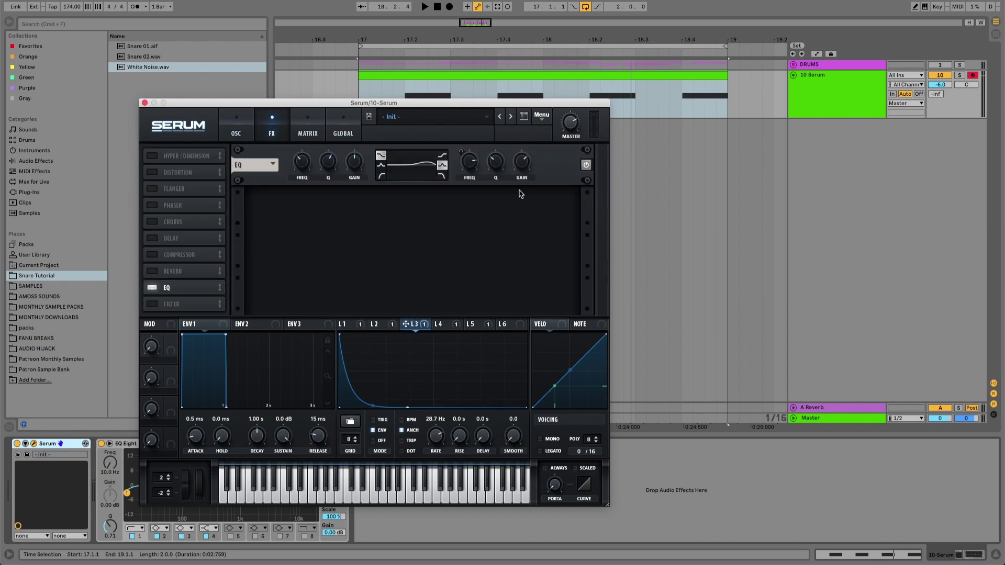
pyautogui.click(303, 134)
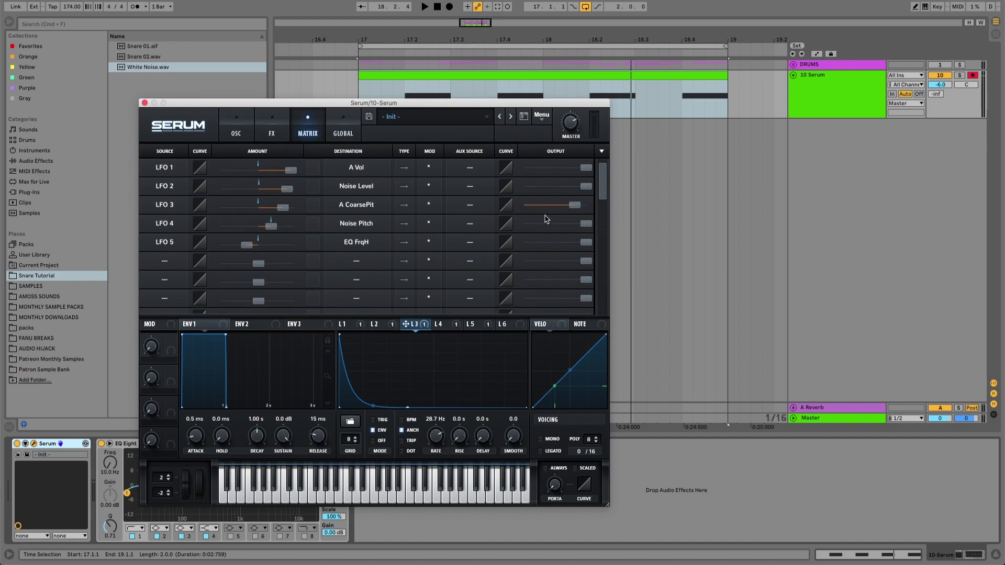
pyautogui.click(238, 132)
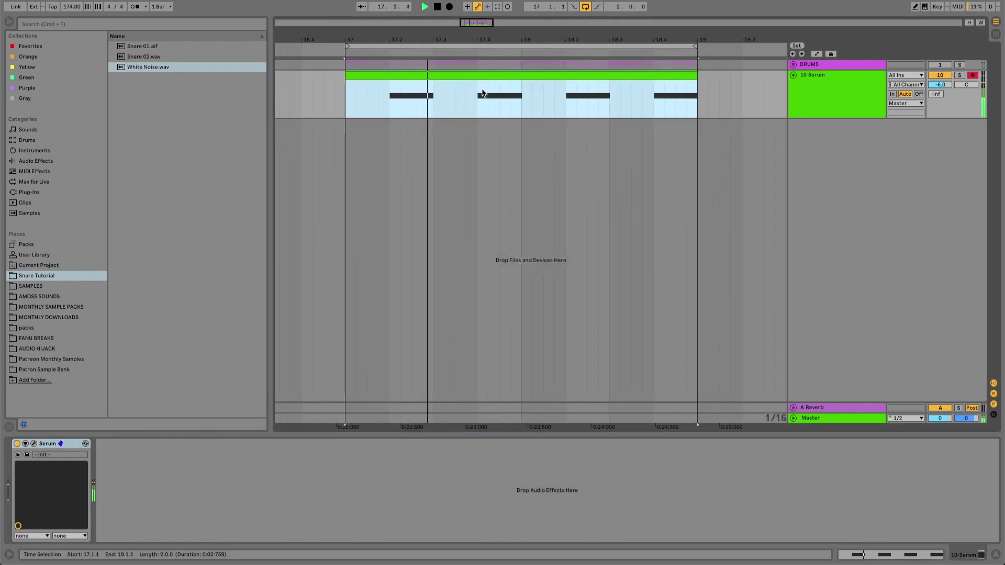
# Transpose the Serum clip's four snare notes from G1 up to D3.
pyautogui.doubleClick(480, 74)
pyautogui.hotkey('shift', 'Up')
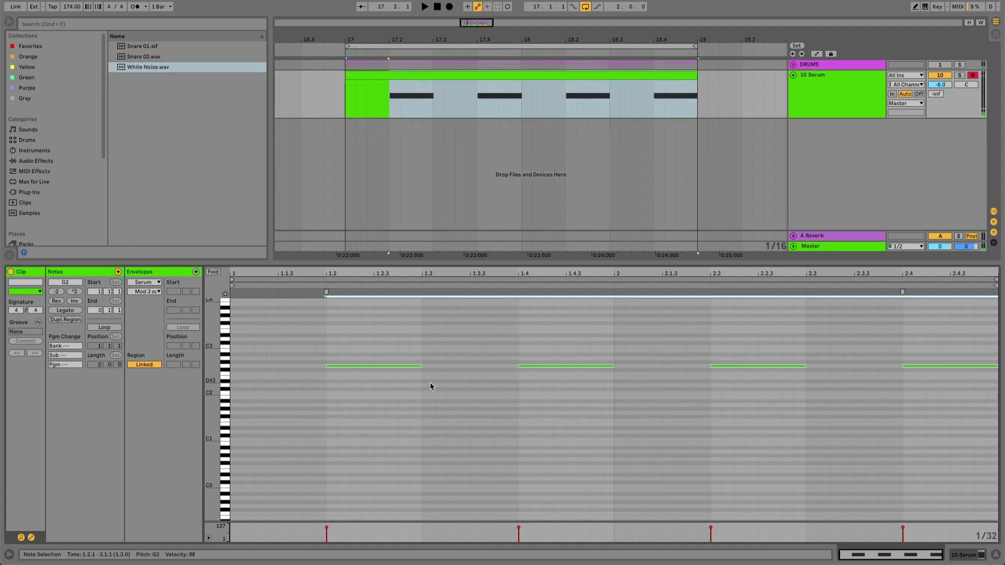
pyautogui.hotkey('shift', 'Up')
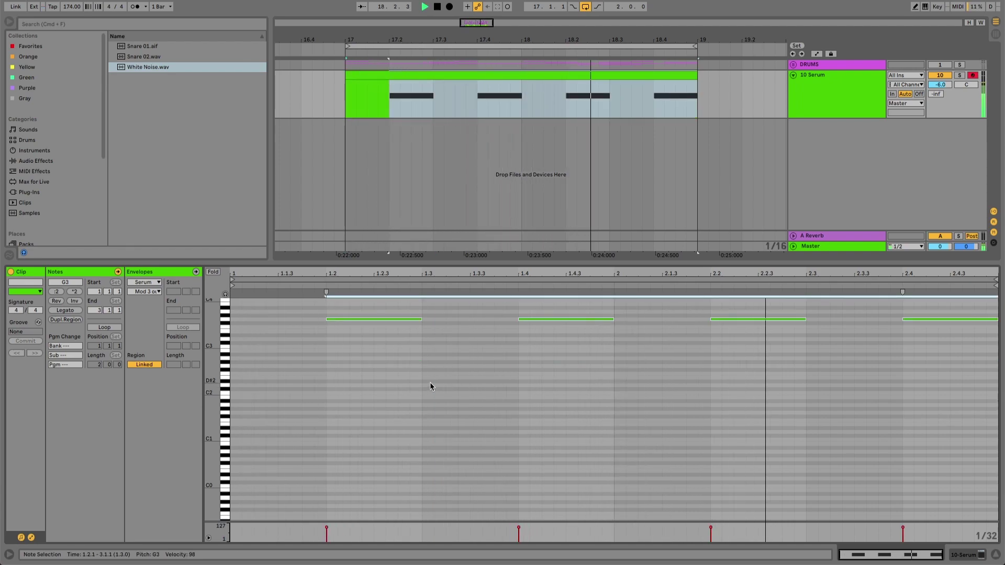
pyautogui.press('Down')
pyautogui.press('Down')
pyautogui.press('Down')
pyautogui.press('Down')
pyautogui.press('Down')
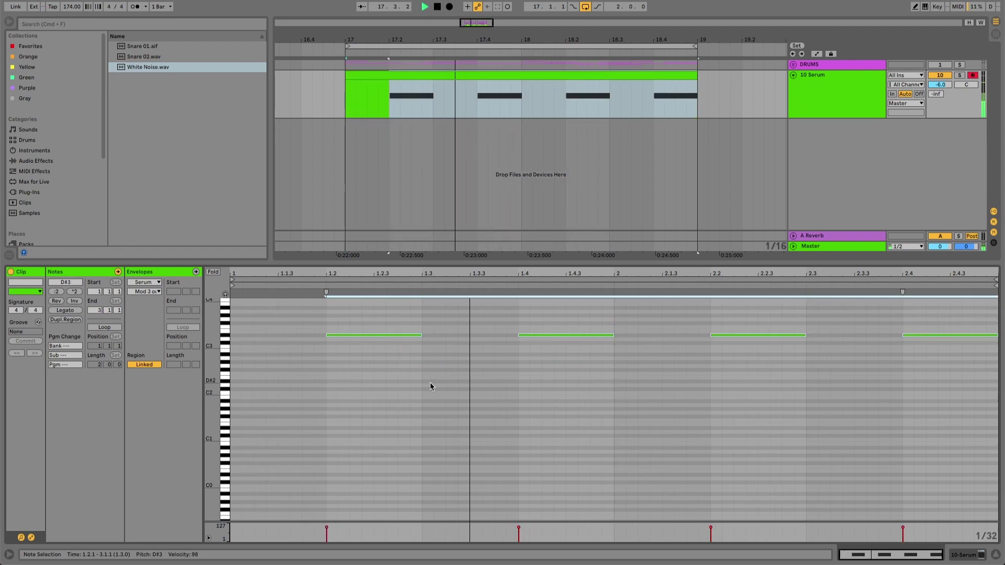
# Zoom the arrangement to the 17.2–19.1 range and restart playback there.
pyautogui.click(469, 63)
pyautogui.press('z')
pyautogui.press('space')
pyautogui.press('space')
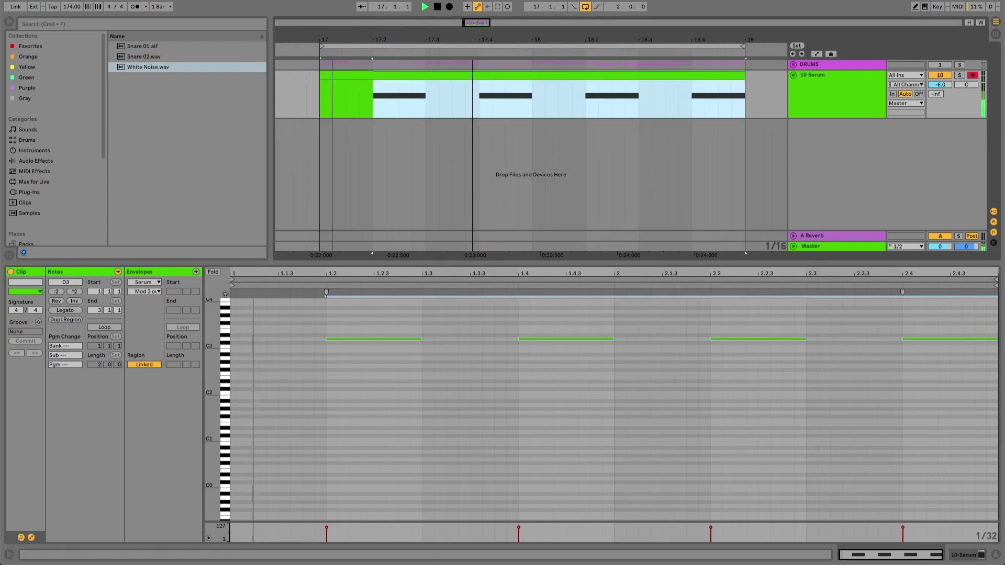
pyautogui.moveTo(589, 39); pyautogui.dragTo(602, 54)
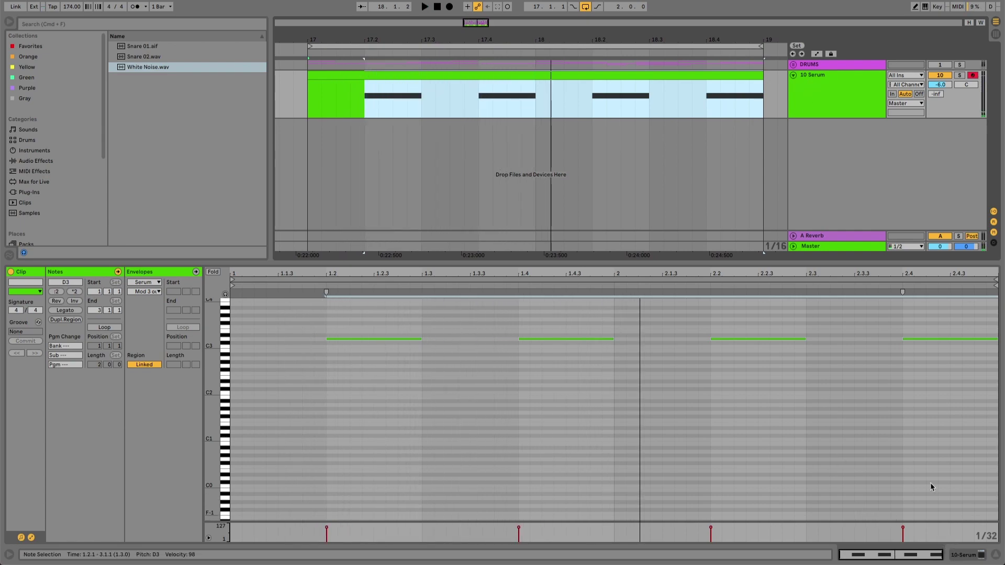
# Load Schaack's Transient Shaper after Serum on the 10 Serum track.
pyautogui.click(966, 555)
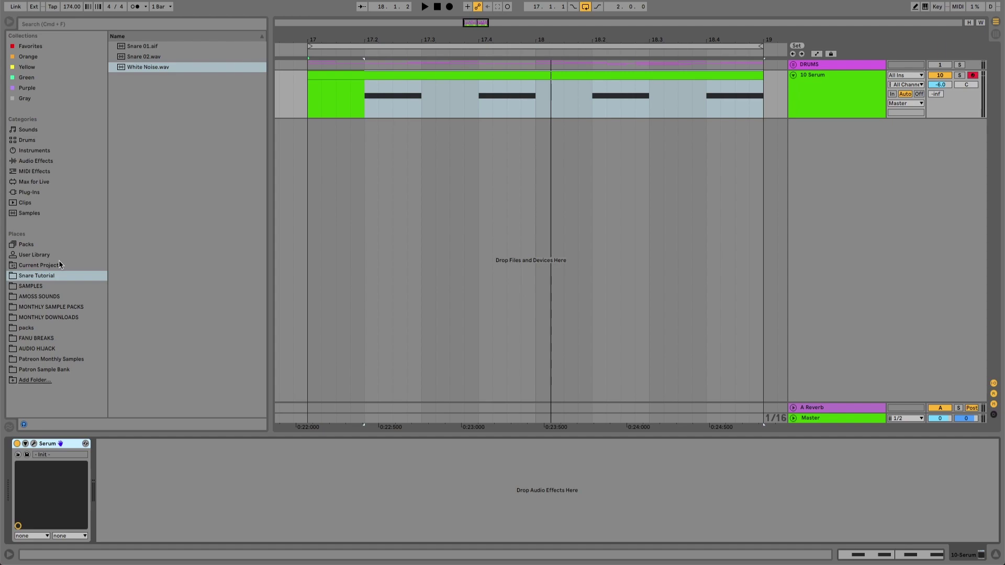
pyautogui.click(56, 192)
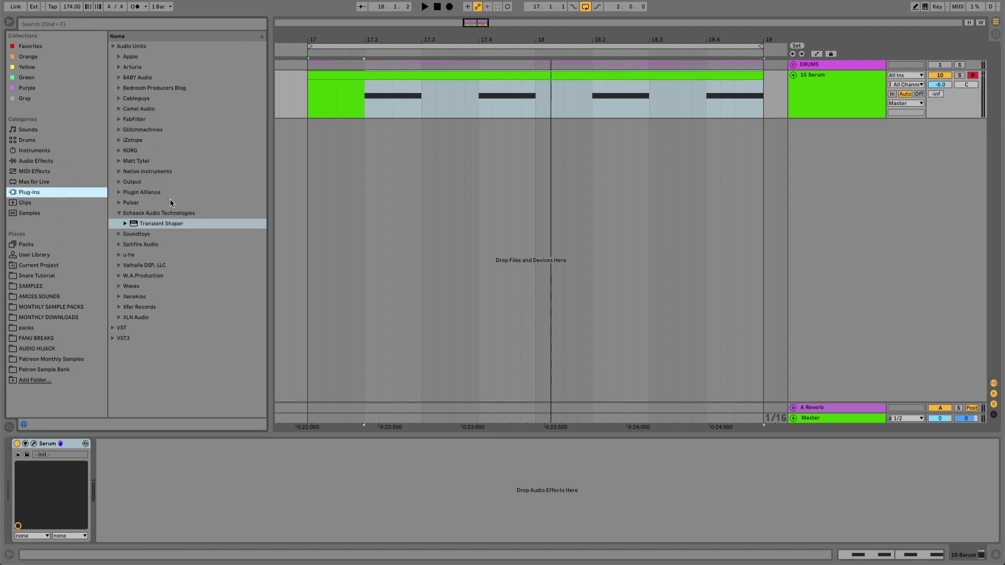
pyautogui.doubleClick(164, 224)
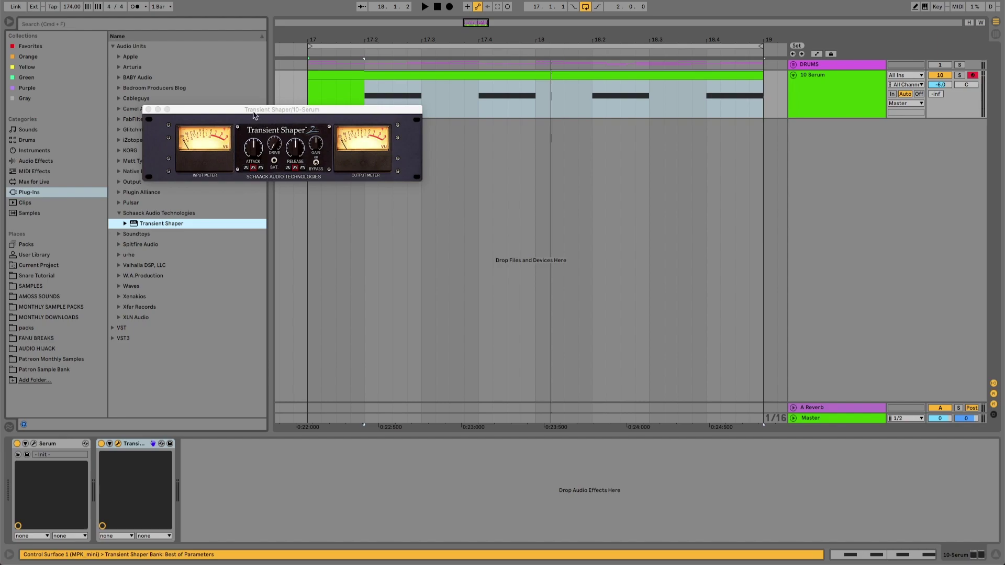
pyautogui.moveTo(256, 111); pyautogui.dragTo(383, 221)
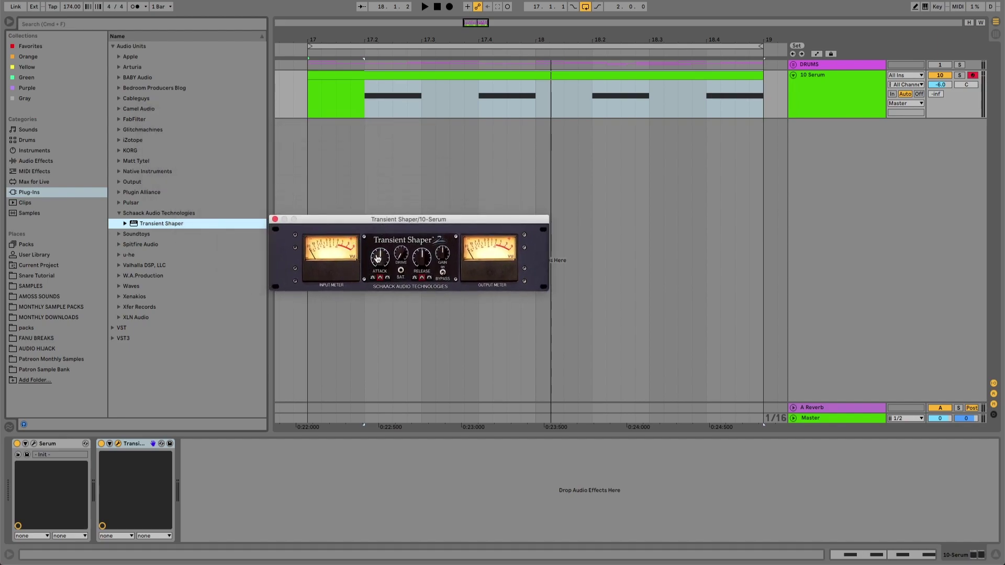
pyautogui.moveTo(376, 220); pyautogui.dragTo(359, 244)
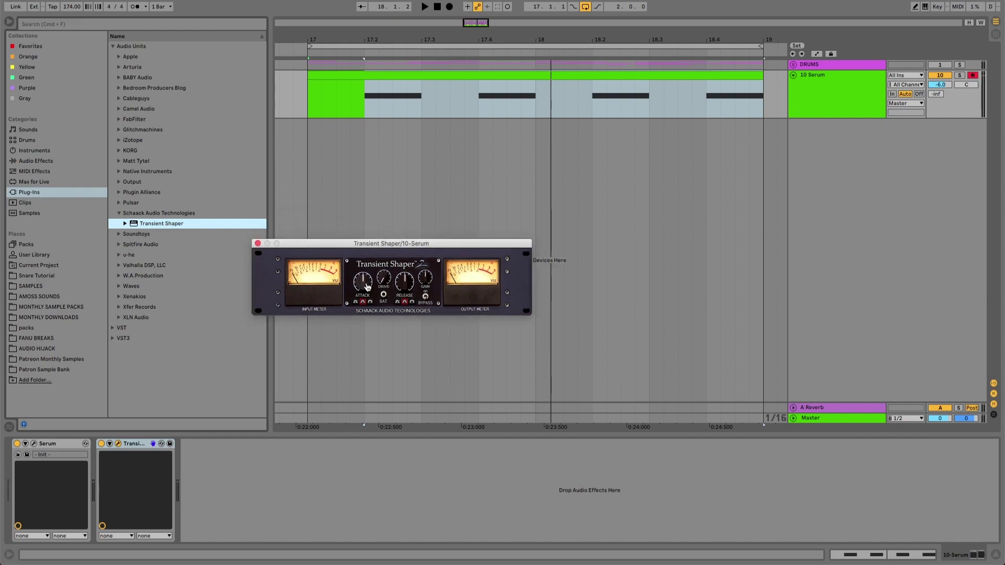
# Audition the processed snare, stop playback, and close the Transient Shaper window.
pyautogui.press('space')
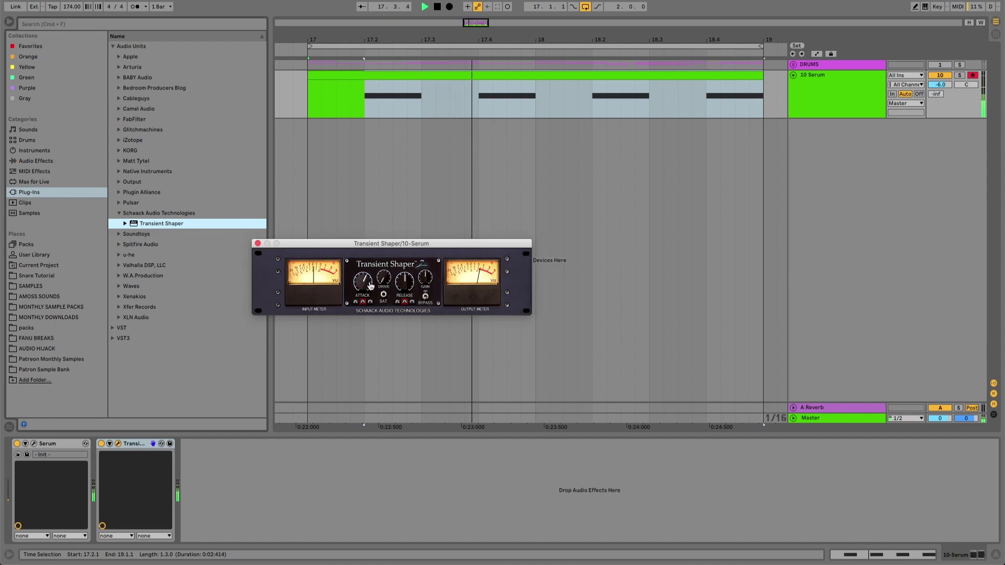
pyautogui.press('space')
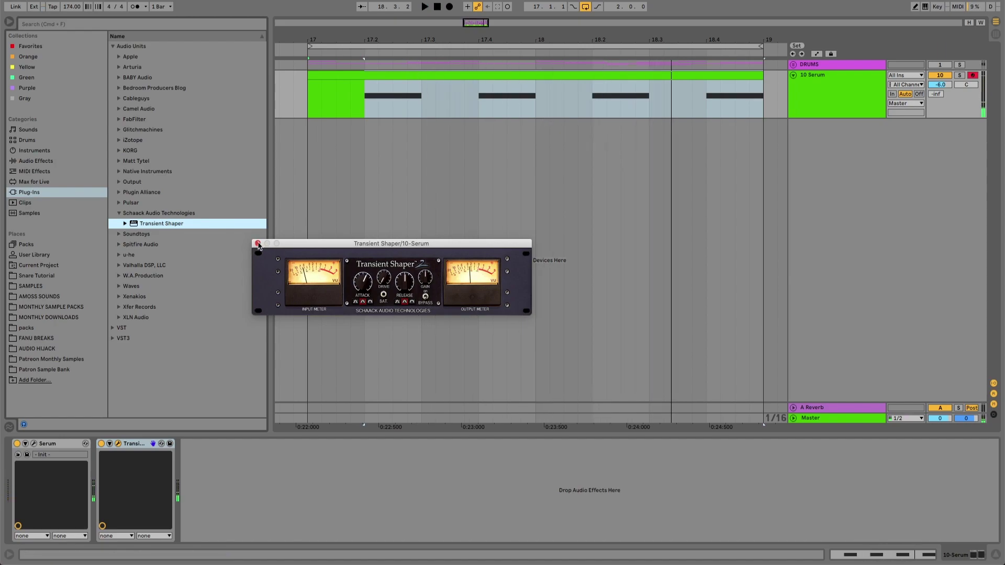
pyautogui.click(258, 243)
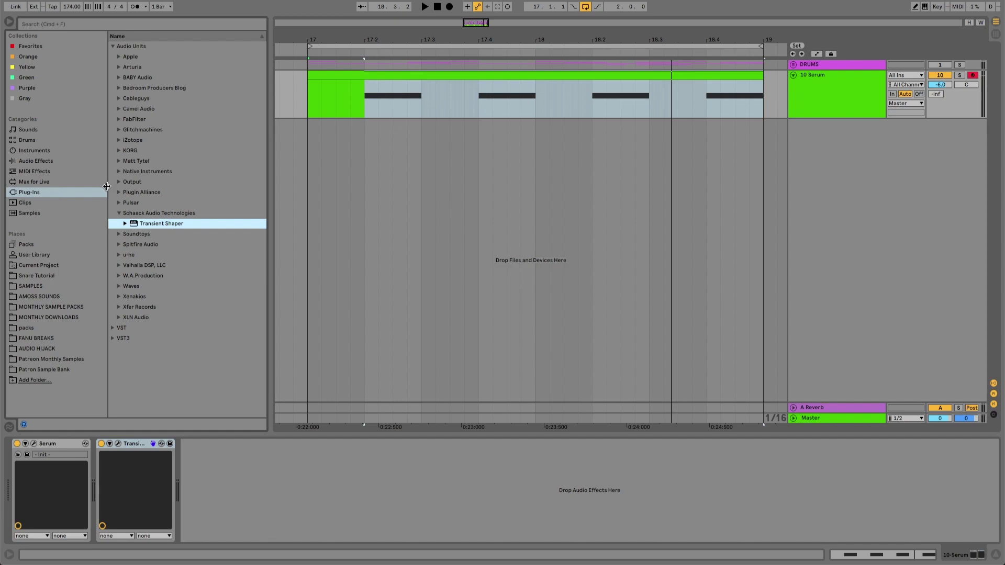
# Search the browser for 'all' and load iZotope Alloy 2 onto the Serum track.
pyautogui.click(113, 46)
pyautogui.click(155, 25)
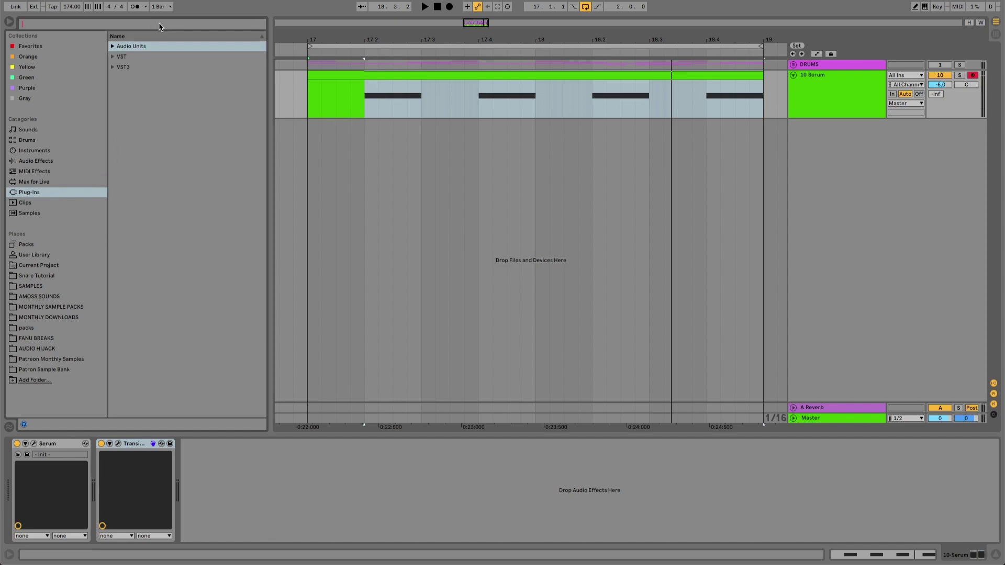
pyautogui.write('alloy')
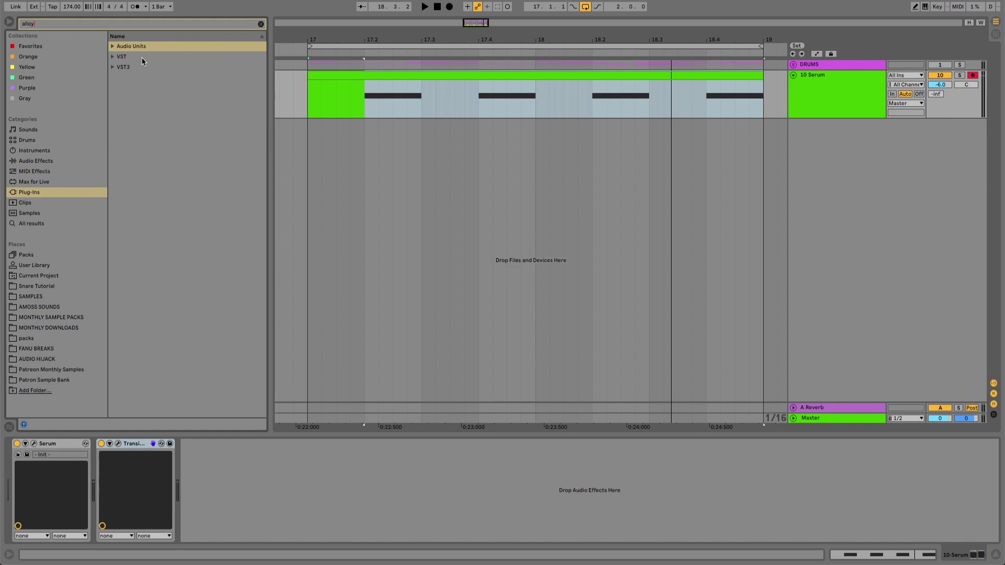
pyautogui.click(143, 57)
pyautogui.click(147, 91)
pyautogui.doubleClick(160, 99)
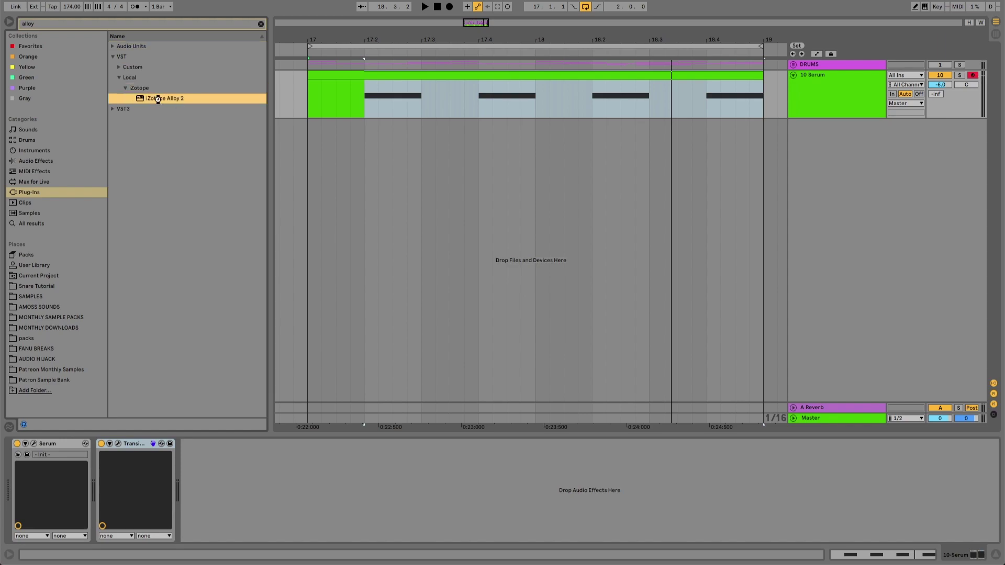
# Switch off Transient Shaper, raise Alloy's Transient Attack to 3.8, and compare during playback.
pyautogui.click(102, 444)
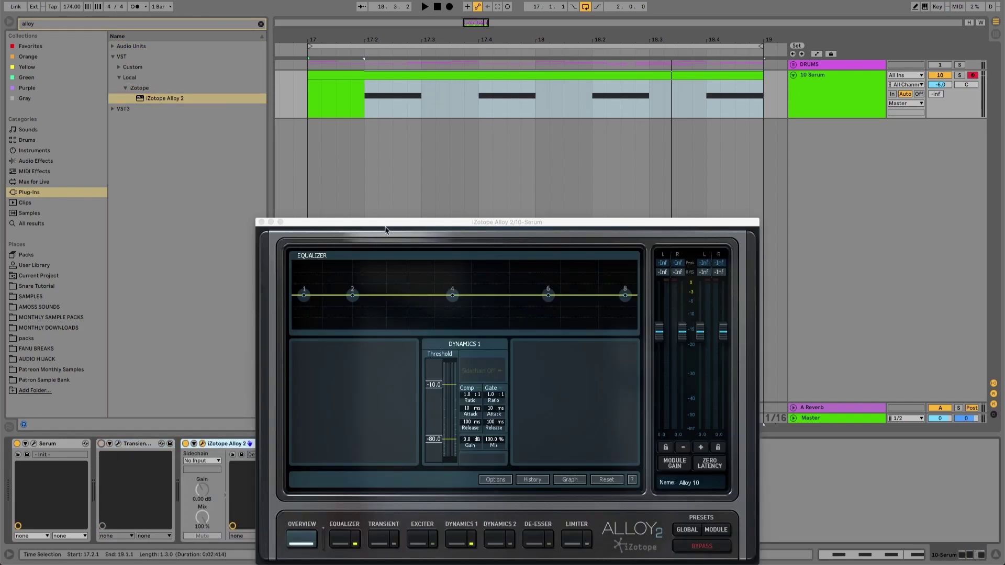
pyautogui.moveTo(385, 227); pyautogui.dragTo(329, 96)
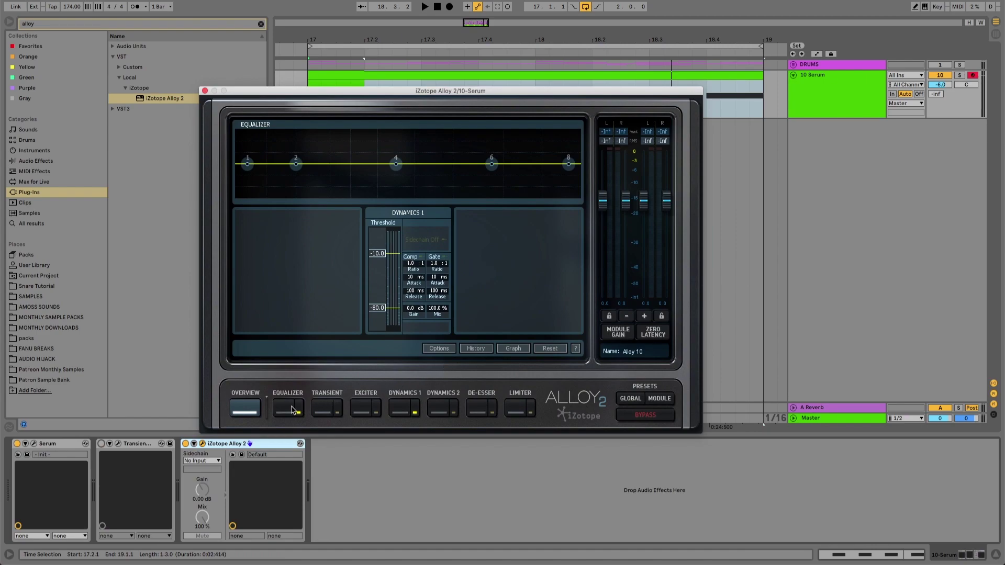
pyautogui.click(328, 408)
pyautogui.moveTo(370, 262)
pyautogui.mouseDown()
pyautogui.moveTo(374, 229)
pyautogui.moveTo(370, 257)
pyautogui.mouseUp()
pyautogui.press('space')
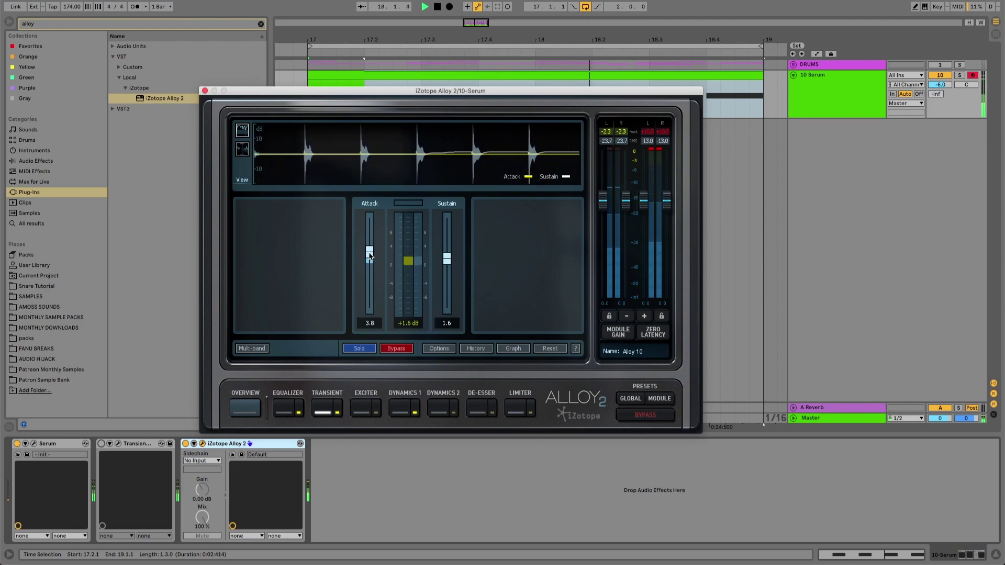
pyautogui.click(186, 444)
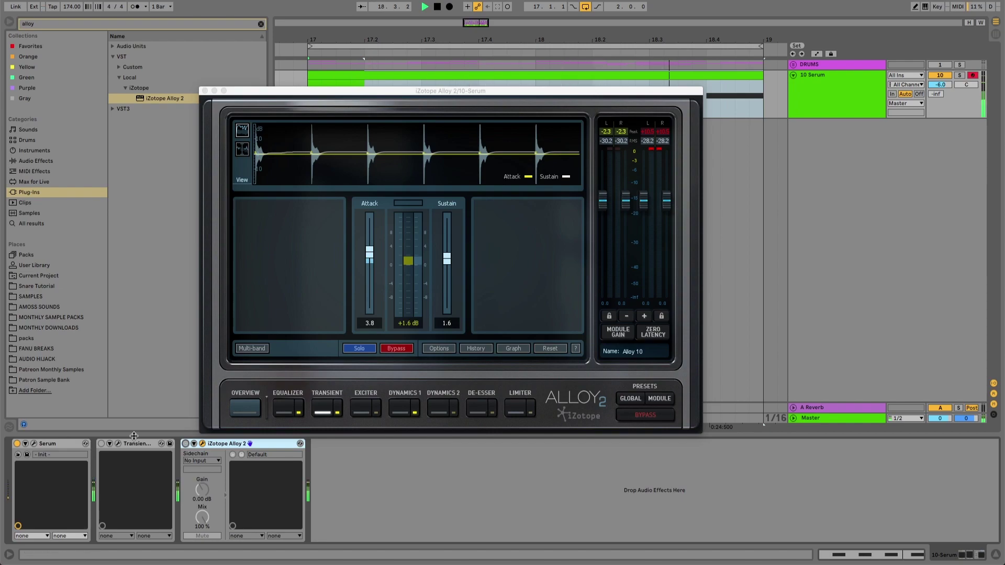
# Reopen Serum and lower LFO 3's output amount in the modulation matrix.
pyautogui.click(34, 444)
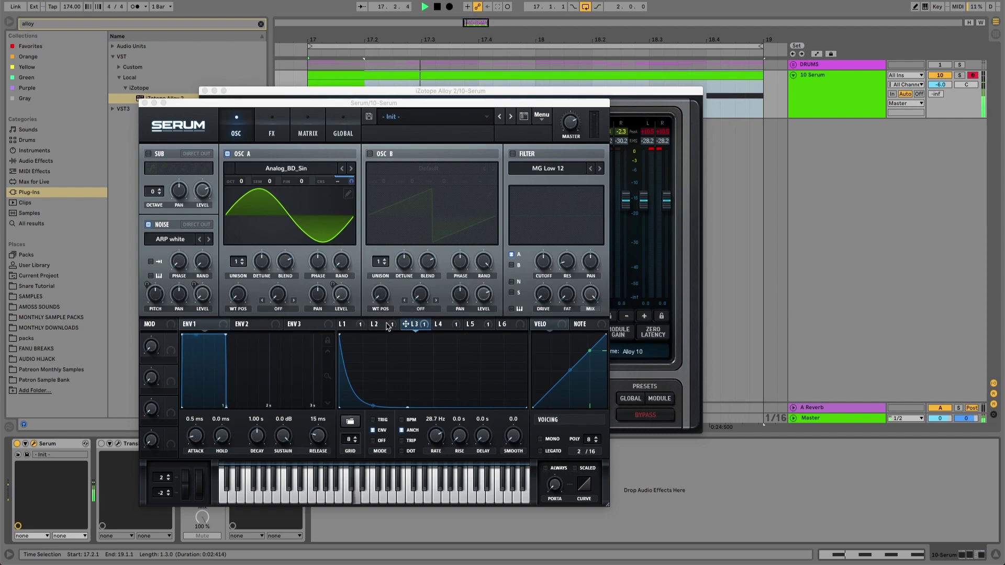
pyautogui.click(282, 130)
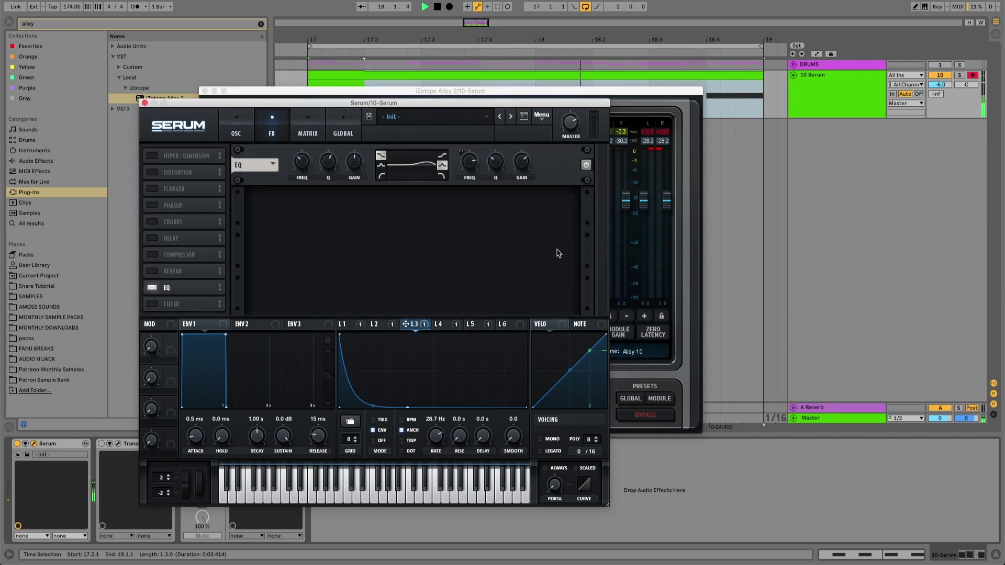
pyautogui.click(308, 130)
pyautogui.moveTo(585, 205); pyautogui.dragTo(577, 208)
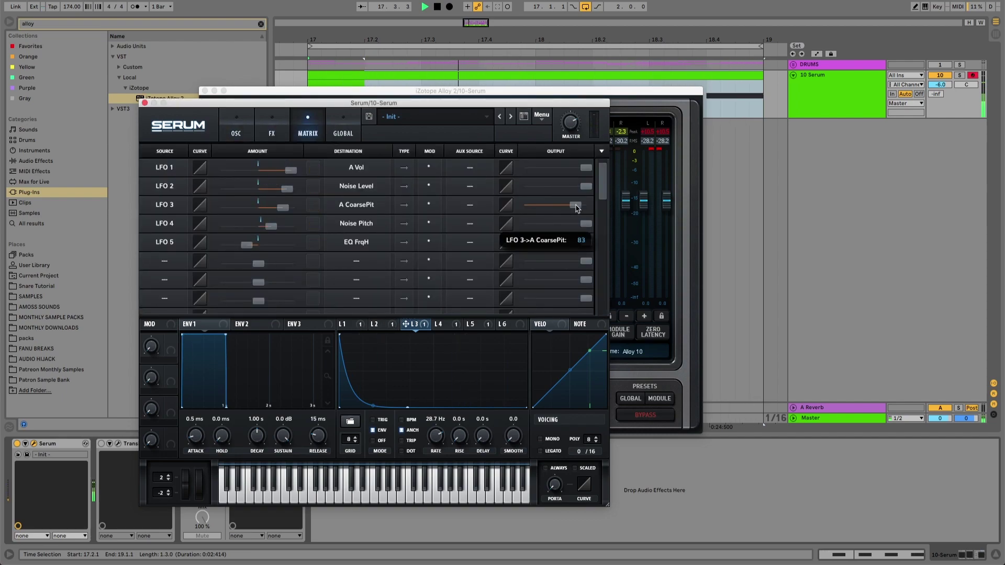
# Slow LFO 3 to 24.5 Hz and lengthen its decay curve.
pyautogui.click(444, 324)
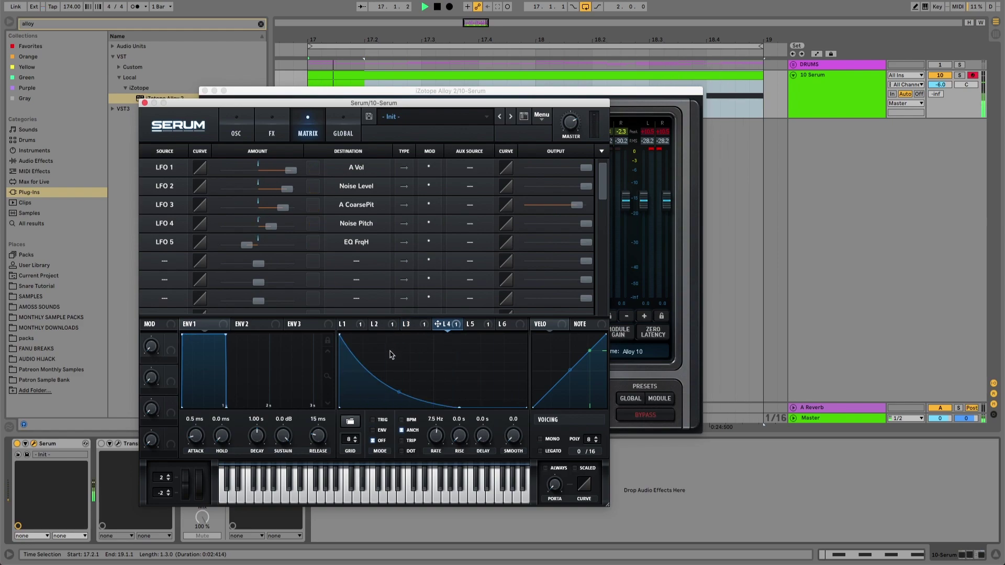
pyautogui.click(407, 323)
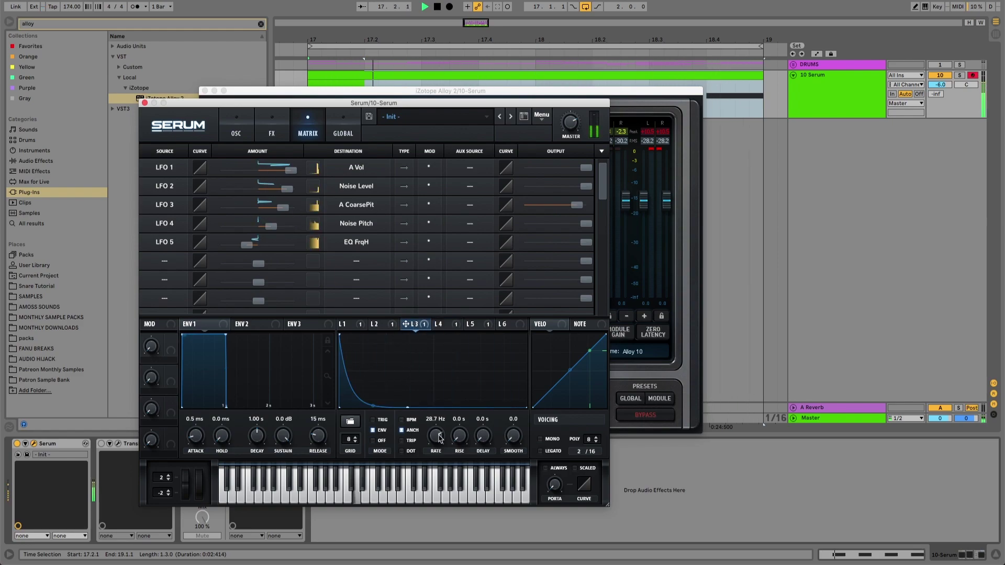
pyautogui.moveTo(436, 436); pyautogui.dragTo(438, 444)
pyautogui.moveTo(413, 410); pyautogui.dragTo(428, 408)
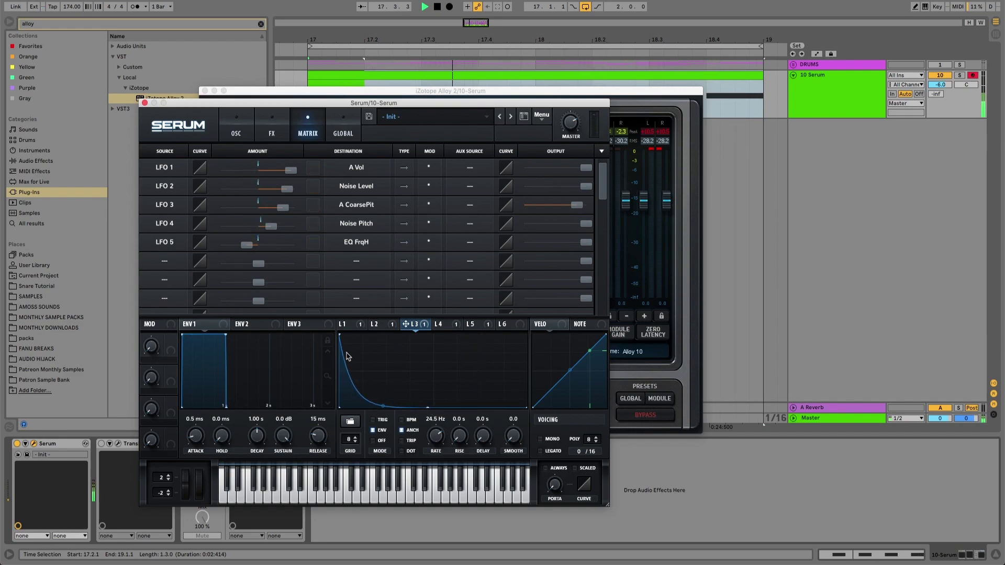
pyautogui.moveTo(427, 407)
pyautogui.mouseDown()
pyautogui.moveTo(450, 408)
pyautogui.moveTo(420, 408)
pyautogui.mouseUp()
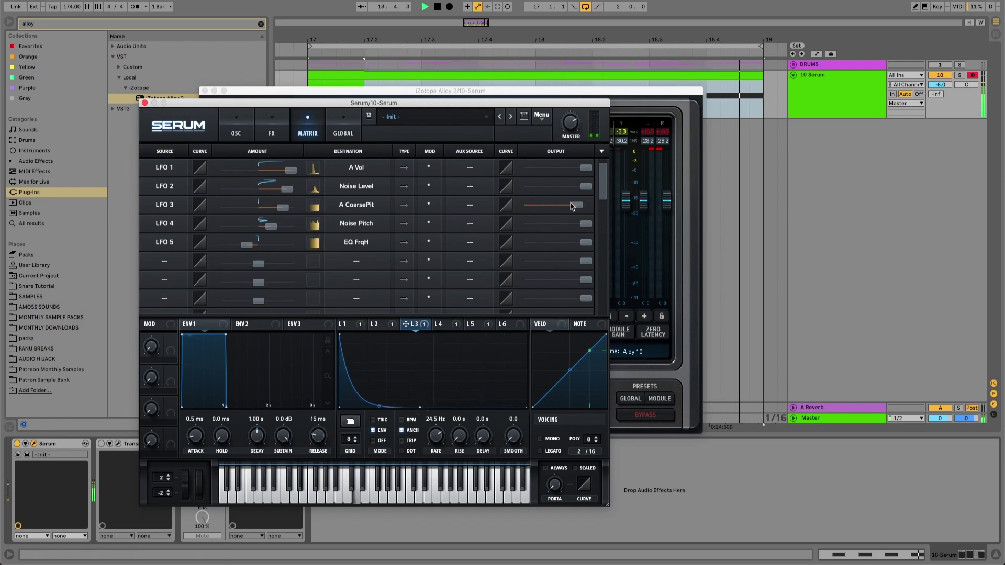
# Raise Alloy 2's transient Attack to 4.9 and delete the Transient Shaper from the Serum chain.
pyautogui.click(144, 103)
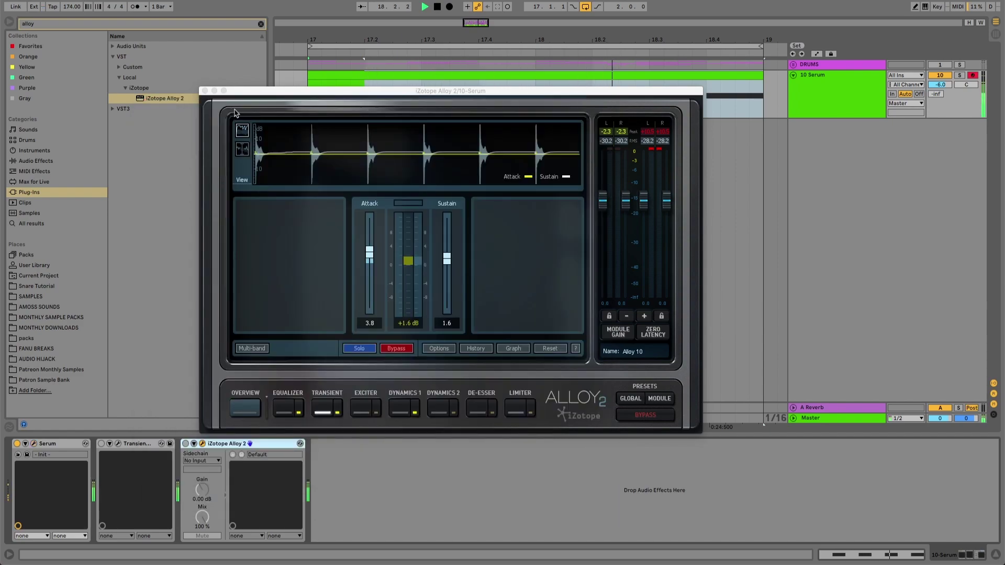
pyautogui.moveTo(369, 256); pyautogui.dragTo(369, 253)
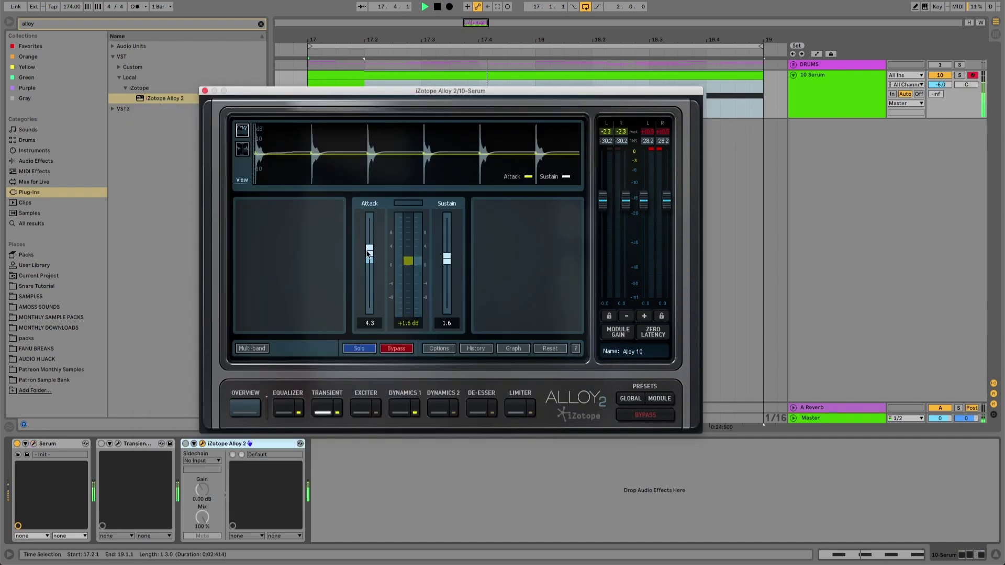
pyautogui.click(137, 444)
pyautogui.press('Delete')
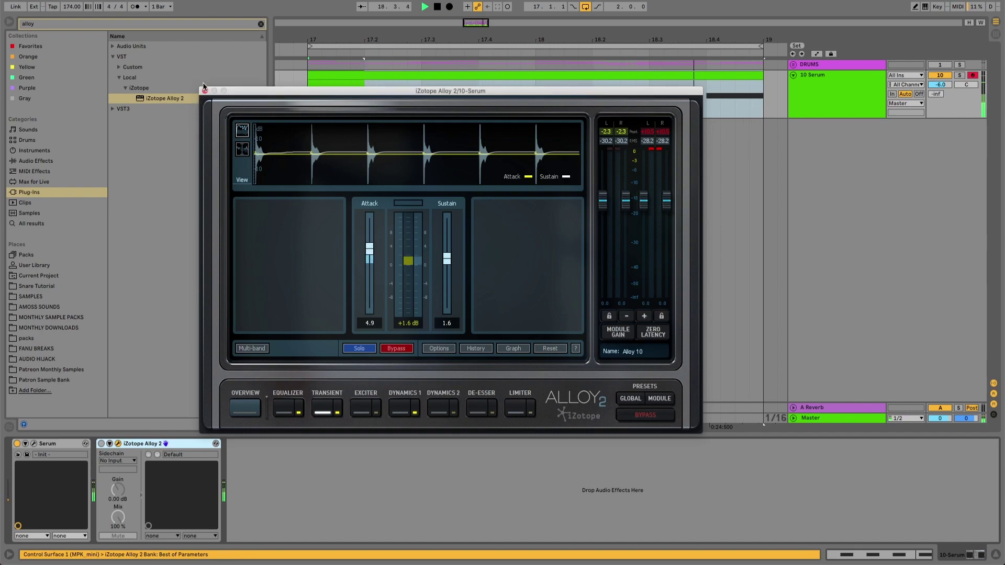
# Stop playback, clear the 'alloy' browser search and list the built-in Audio Effects.
pyautogui.click(205, 92)
pyautogui.press('space')
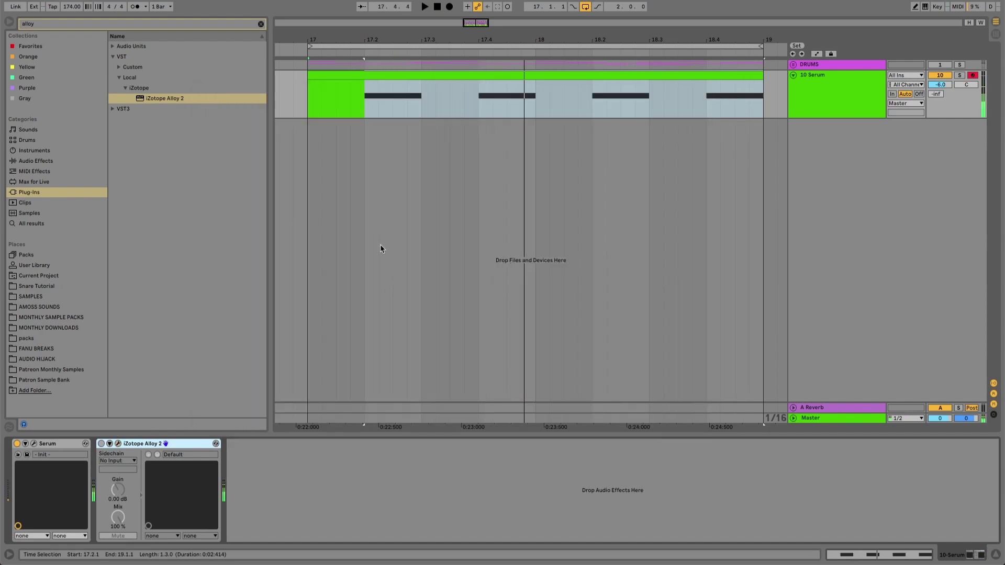
pyautogui.click(258, 23)
pyautogui.click(52, 162)
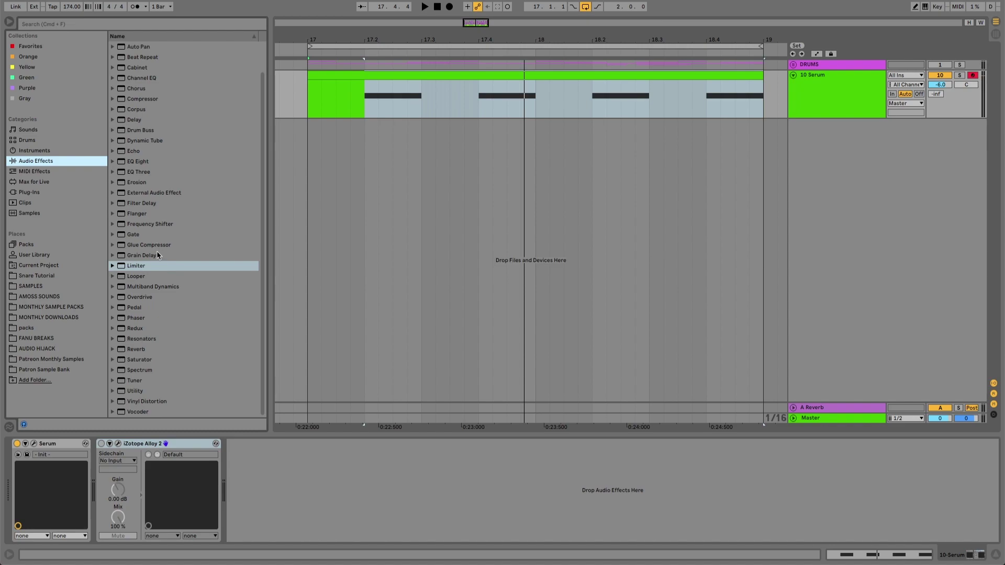
# Add a Saturator after Alloy 2 on the Serum track with Soft Clip on and Drive raised.
pyautogui.doubleClick(144, 360)
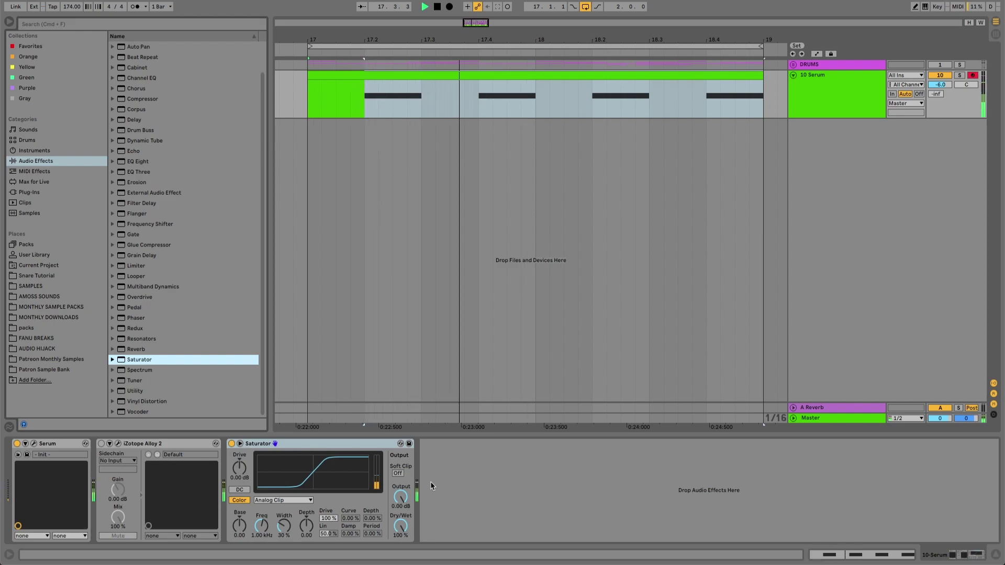
pyautogui.click(397, 473)
pyautogui.moveTo(240, 467); pyautogui.dragTo(239, 438)
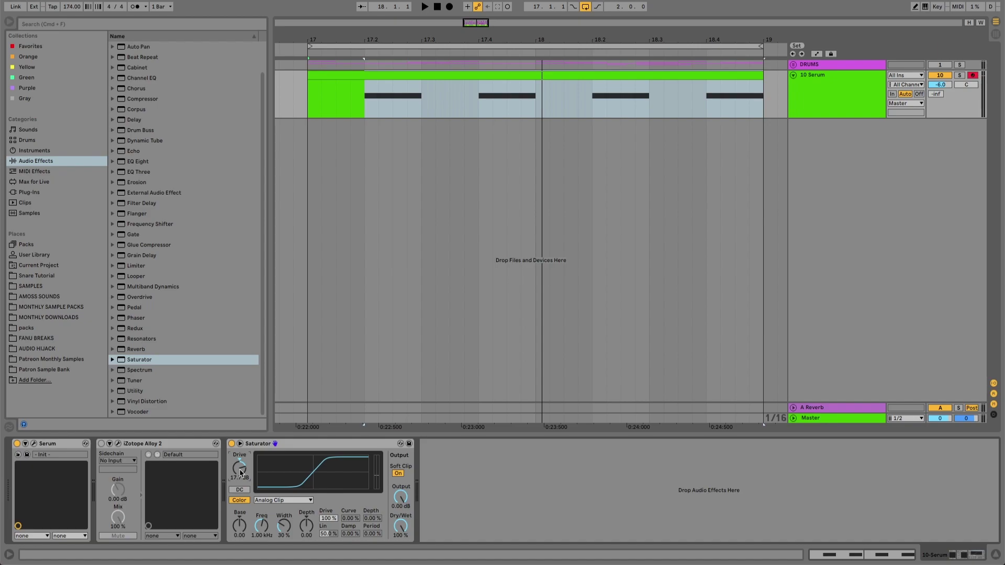
# Audition the loop, settle the Saturator Drive at 7.43 dB, then bypass it to compare.
pyautogui.press('space')
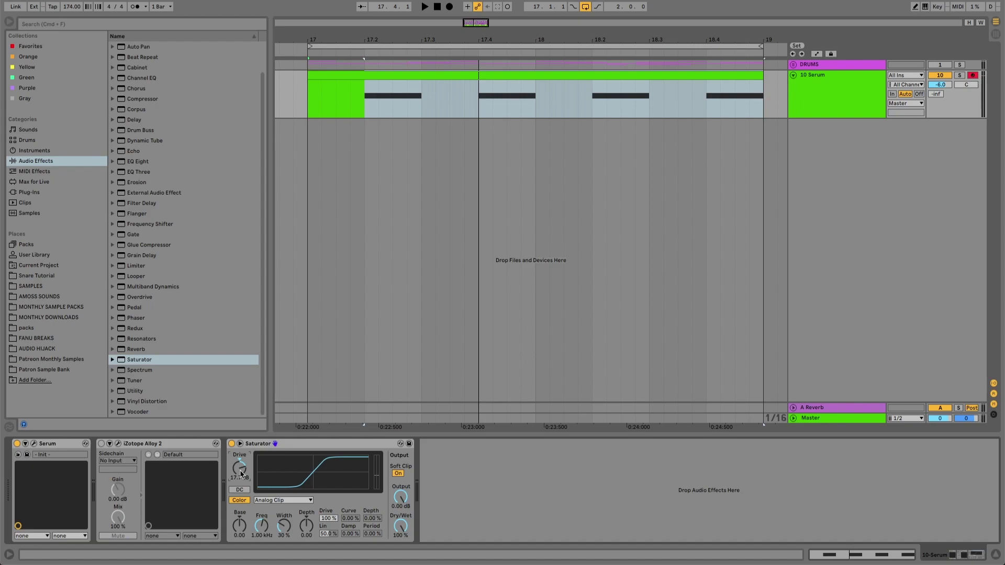
pyautogui.press('space')
pyautogui.moveTo(242, 474); pyautogui.dragTo(242, 487)
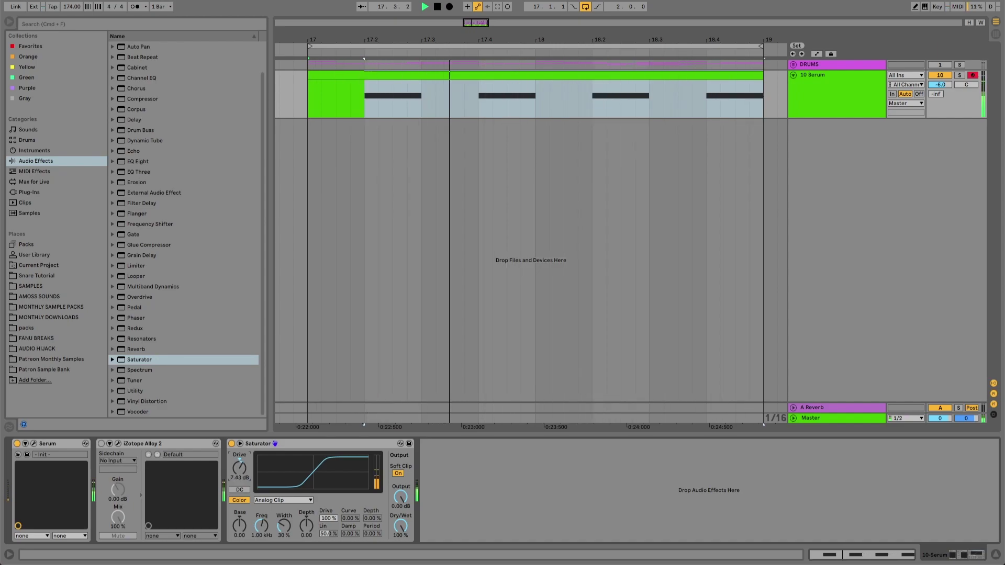
pyautogui.click(232, 444)
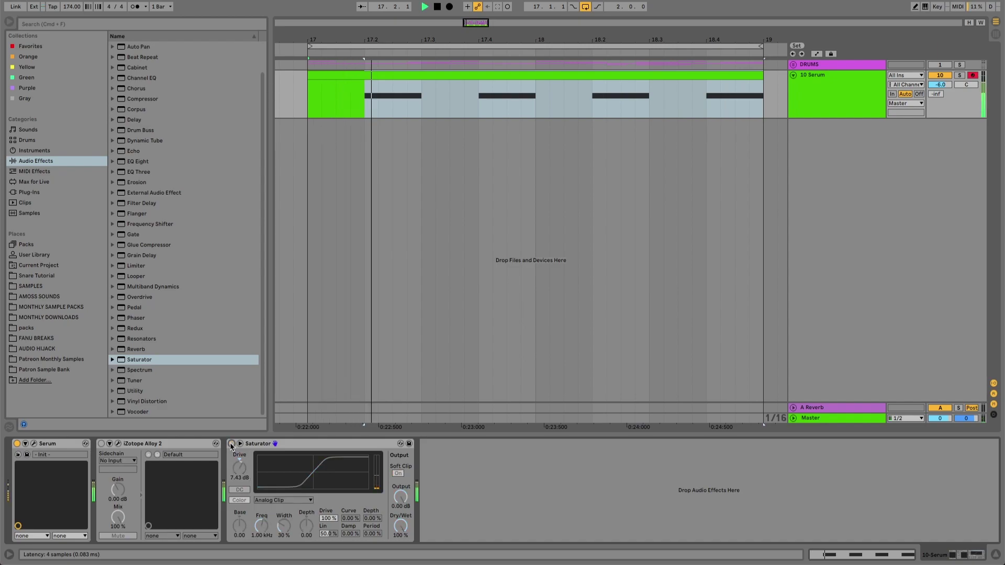